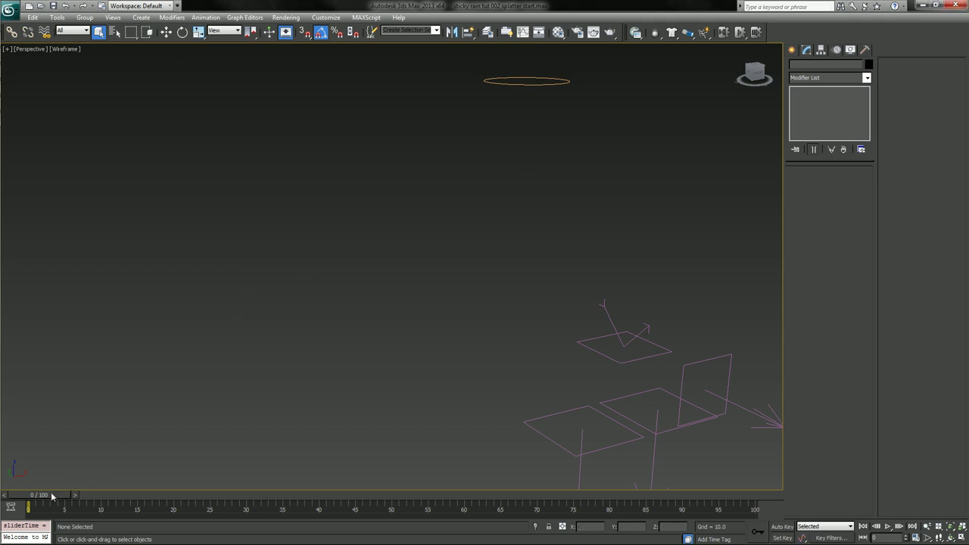
# Move to frame 25 and open Particle View from the quad menu, deselecting drip guide death.
pyautogui.moveTo(51, 496); pyautogui.dragTo(228, 461)
pyautogui.rightClick(399, 245)
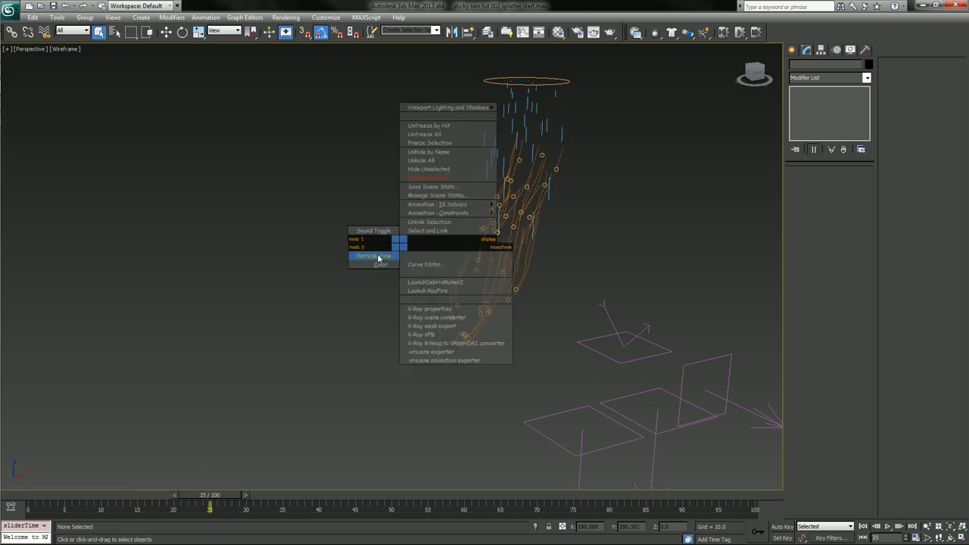
pyautogui.click(379, 259)
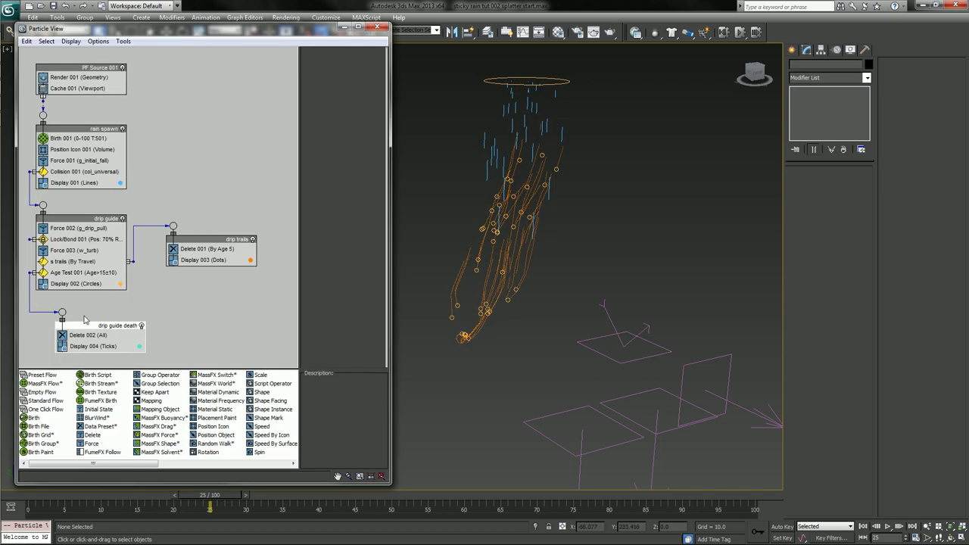
pyautogui.click(157, 315)
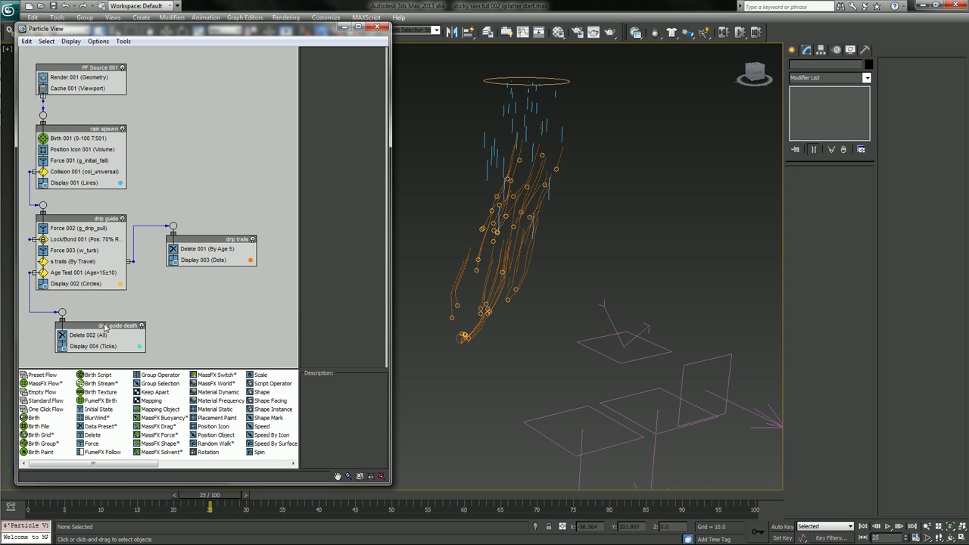
# Stack drip guide, drip trails and drip guide death in a tight column under rain spawn.
pyautogui.moveTo(105, 326); pyautogui.dragTo(86, 326)
pyautogui.scroll(-3, 149, 248)
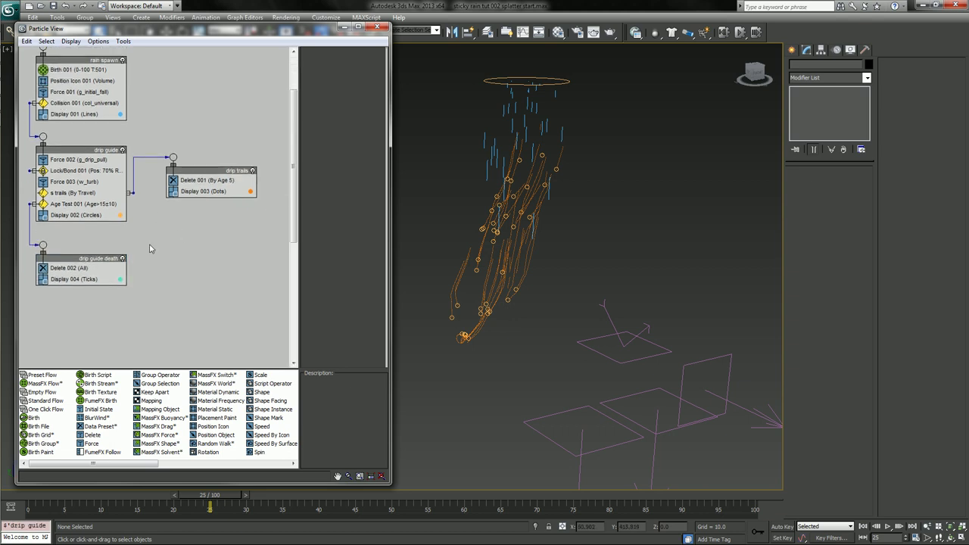
pyautogui.moveTo(96, 259); pyautogui.dragTo(96, 279)
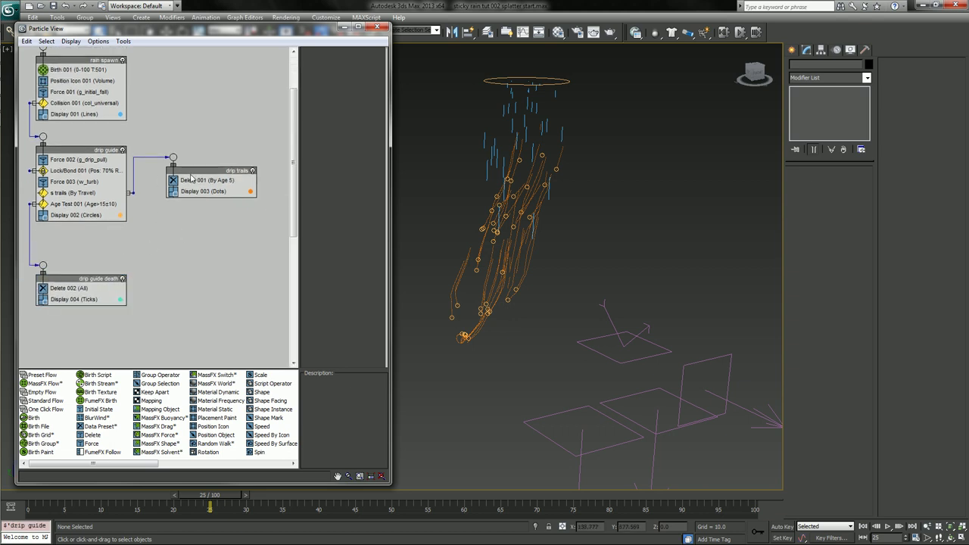
pyautogui.moveTo(192, 176); pyautogui.dragTo(60, 242)
pyautogui.moveTo(60, 279); pyautogui.dragTo(60, 290)
pyautogui.moveTo(159, 203); pyautogui.dragTo(167, 251, button='middle')
pyautogui.moveTo(74, 203); pyautogui.dragTo(67, 197)
pyautogui.moveTo(57, 295); pyautogui.dragTo(57, 286)
pyautogui.moveTo(65, 343); pyautogui.dragTo(60, 332)
pyautogui.scroll(1, 194, 189)
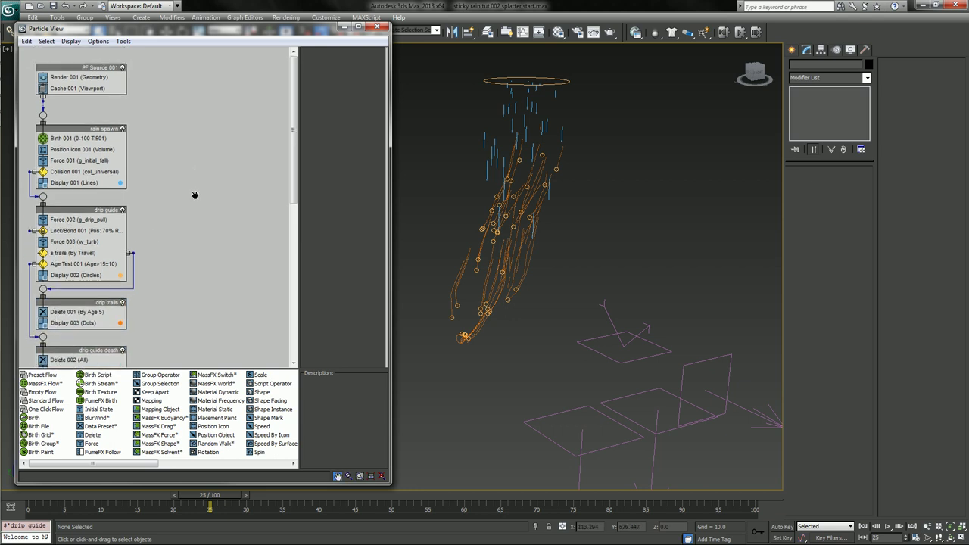
# Enlarge the Particle View window, play the rain animation to frame 72, then rewind.
pyautogui.moveTo(212, 482); pyautogui.dragTo(212, 511)
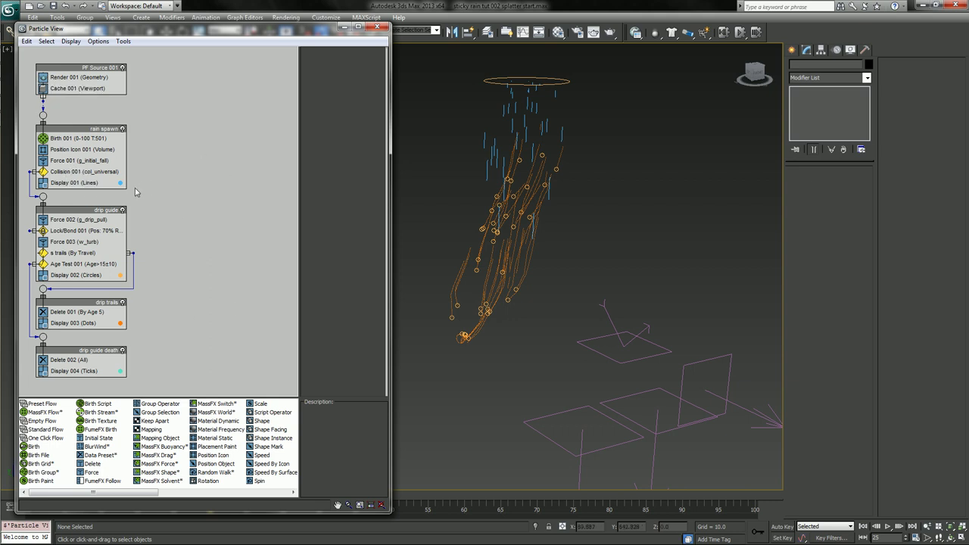
pyautogui.click(425, 419)
pyautogui.press('/')
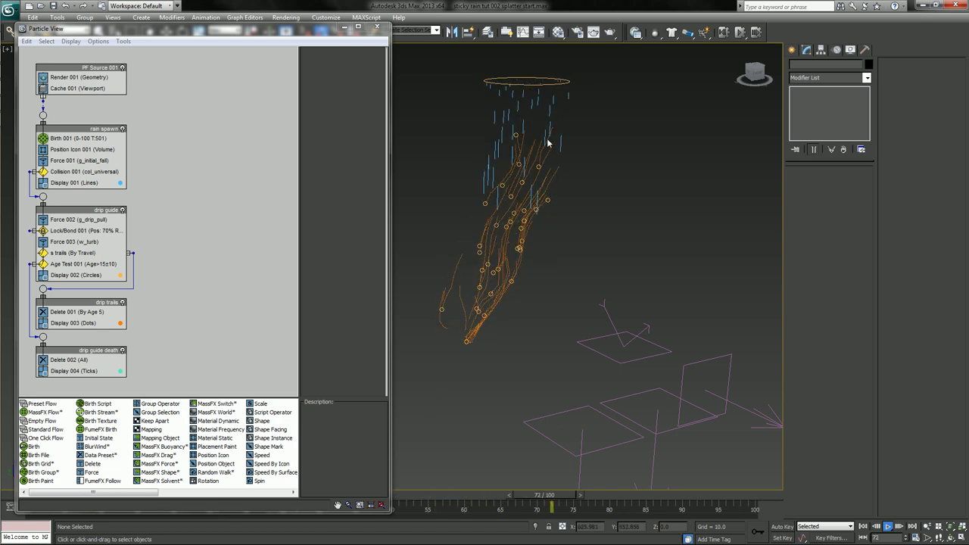
pyautogui.press('/')
pyautogui.moveTo(424, 493); pyautogui.dragTo(166, 471)
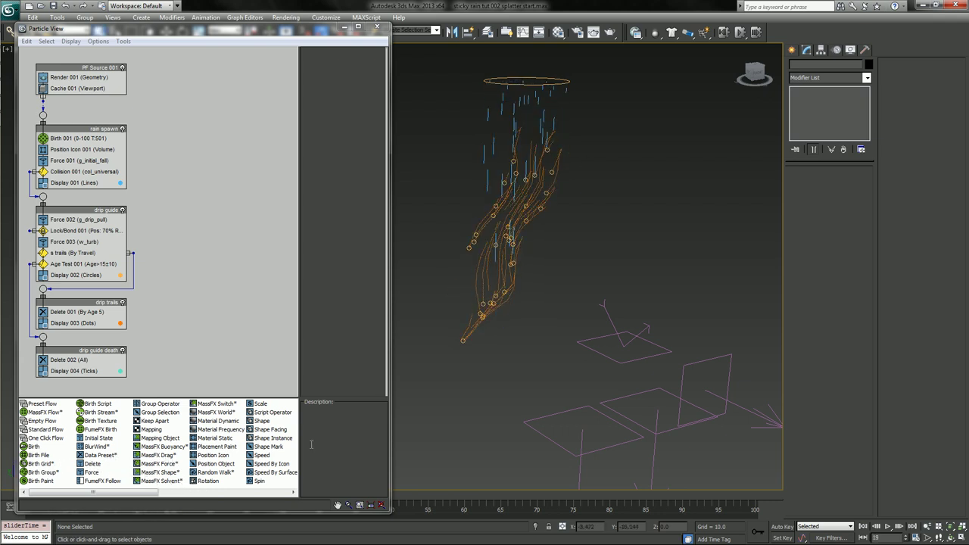
# Set Birth 001's rate to 20, then 10, checking the result at frame 11.
pyautogui.click(80, 139)
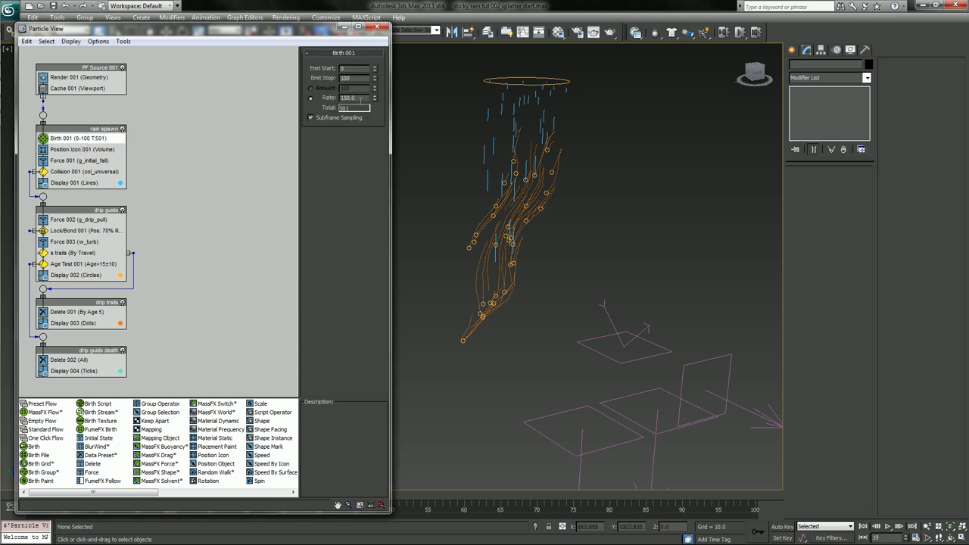
pyautogui.write('20')
pyautogui.press('Return')
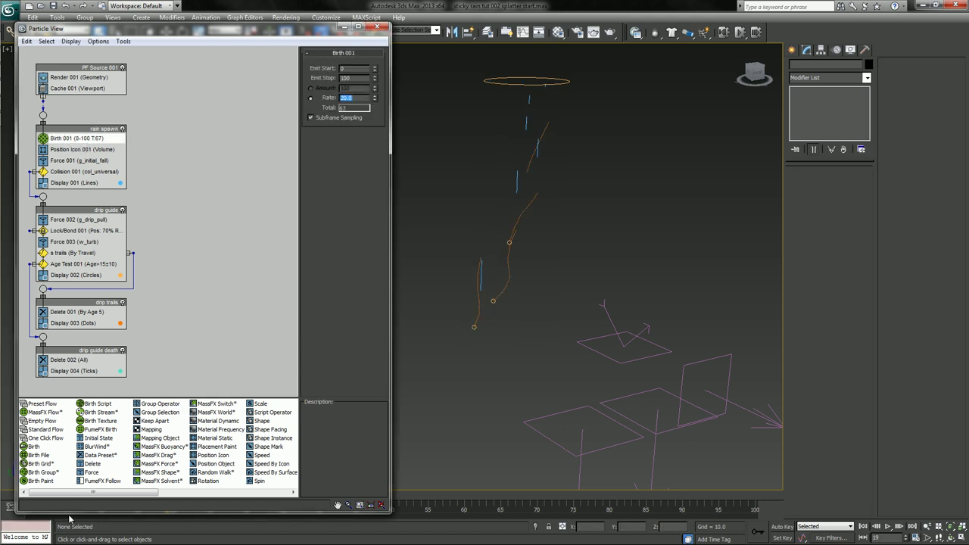
pyautogui.moveTo(67, 512); pyautogui.dragTo(67, 469)
pyautogui.moveTo(47, 504); pyautogui.dragTo(182, 504)
pyautogui.doubleClick(356, 98)
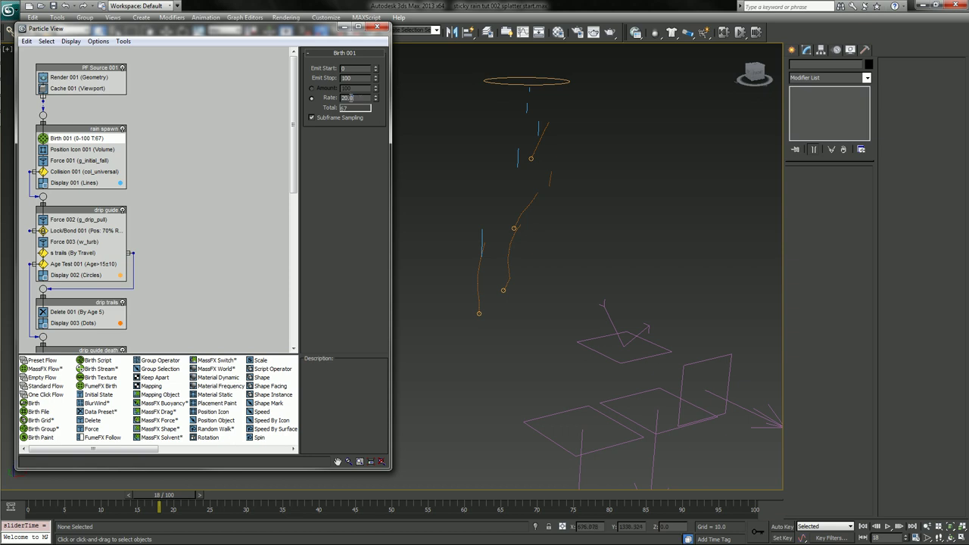
pyautogui.write('10')
pyautogui.press('Return')
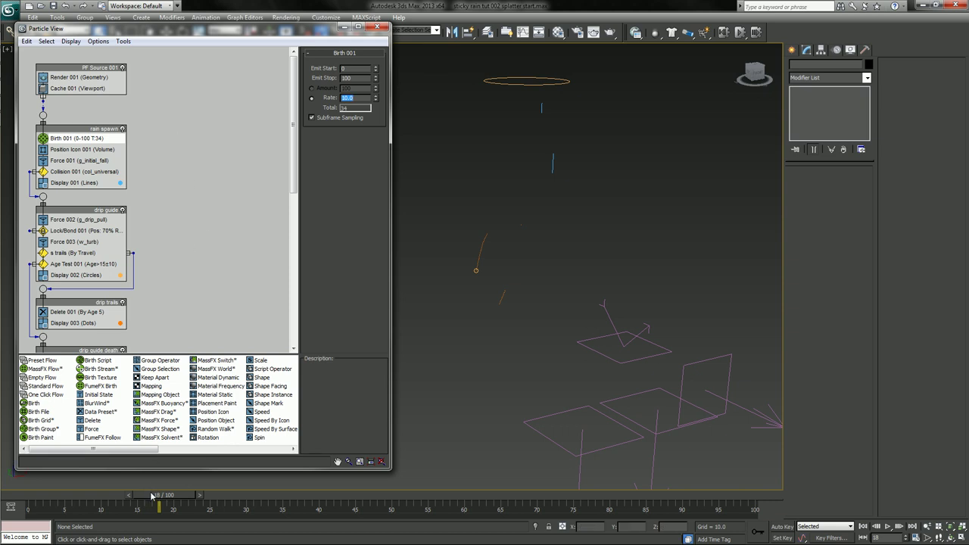
# Preview denser rain by setting Birth 001's rate to 100, then 1000.
pyautogui.moveTo(157, 504); pyautogui.dragTo(24, 503)
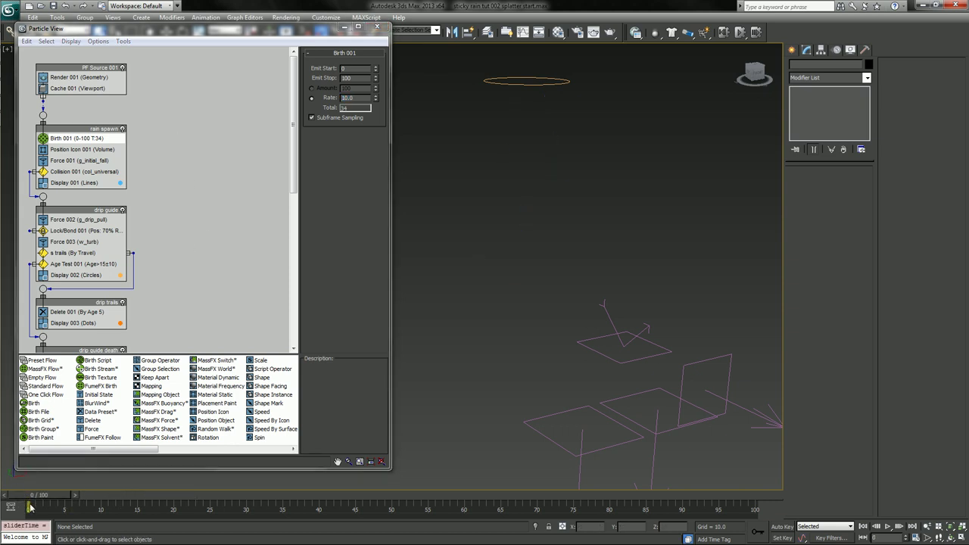
pyautogui.moveTo(46, 497); pyautogui.dragTo(390, 493)
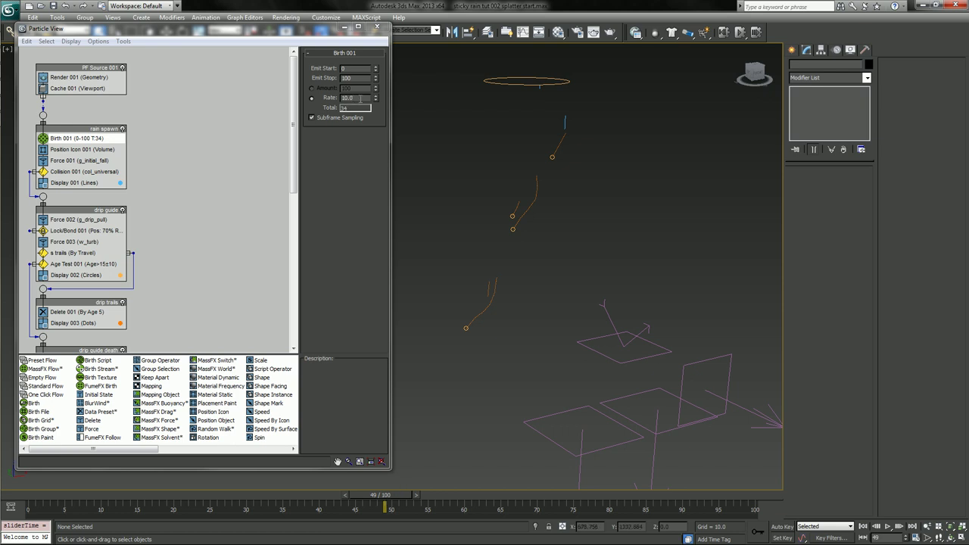
pyautogui.moveTo(360, 99); pyautogui.dragTo(319, 98)
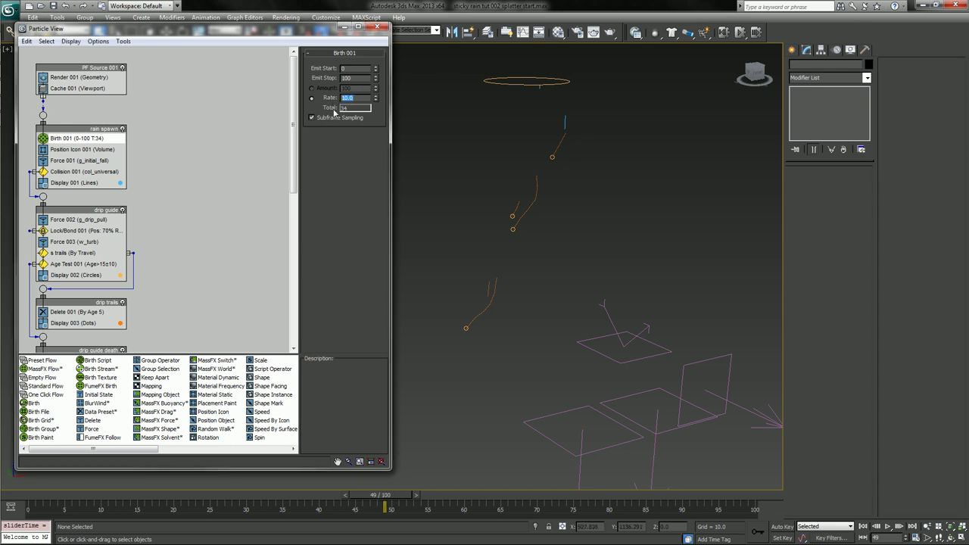
pyautogui.press('Return')
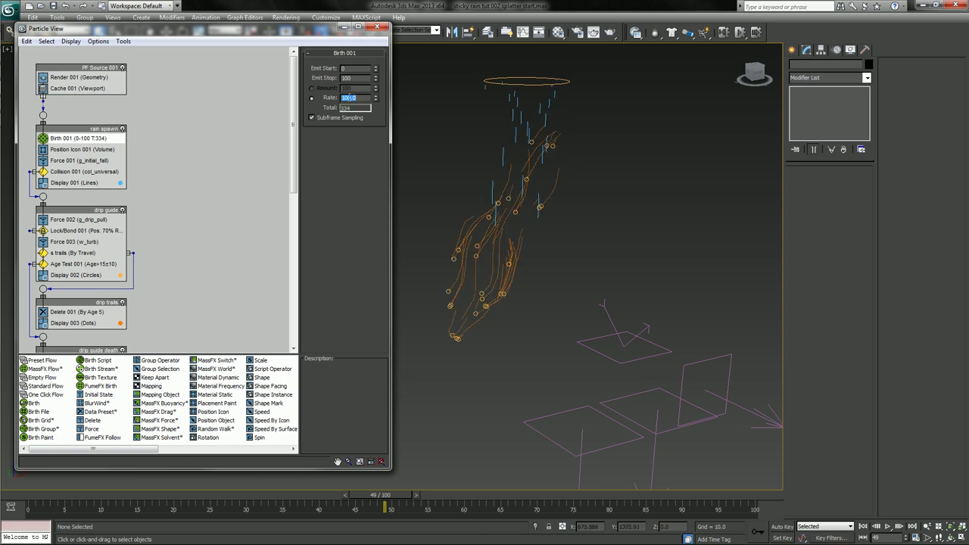
pyautogui.click(380, 121)
pyautogui.press('Return')
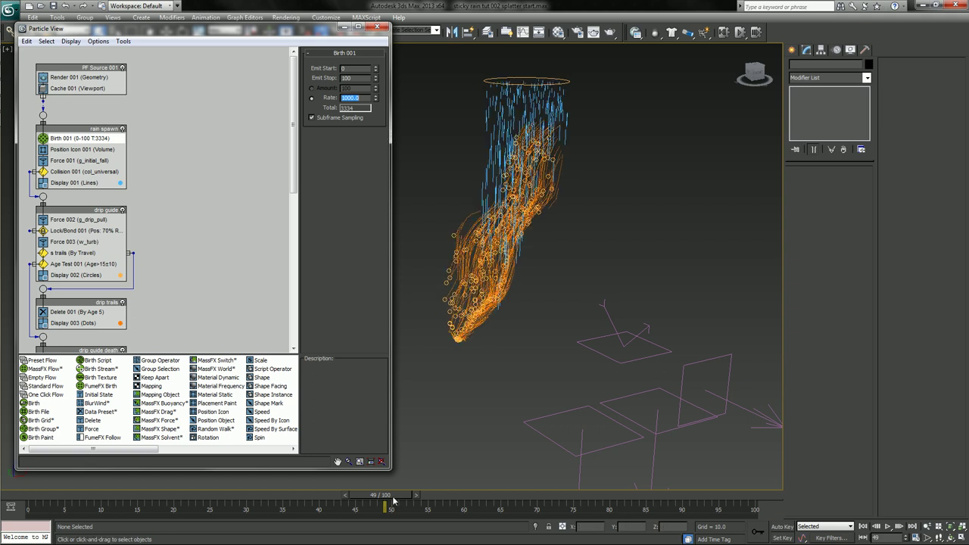
pyautogui.moveTo(390, 498); pyautogui.dragTo(399, 474)
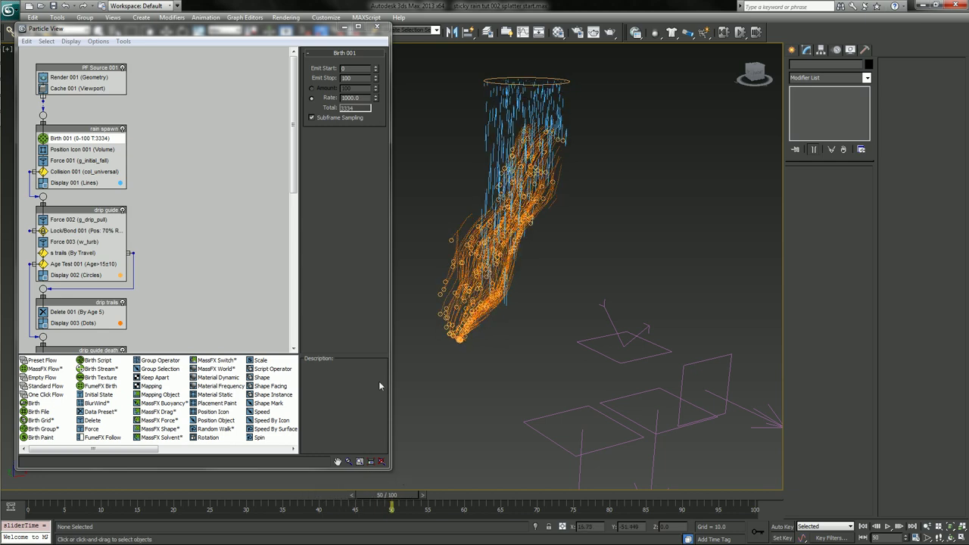
# Restore the birth rate to 10 and scrub the animation to frame 40.
pyautogui.doubleClick(369, 98)
pyautogui.write('10')
pyautogui.press('Return')
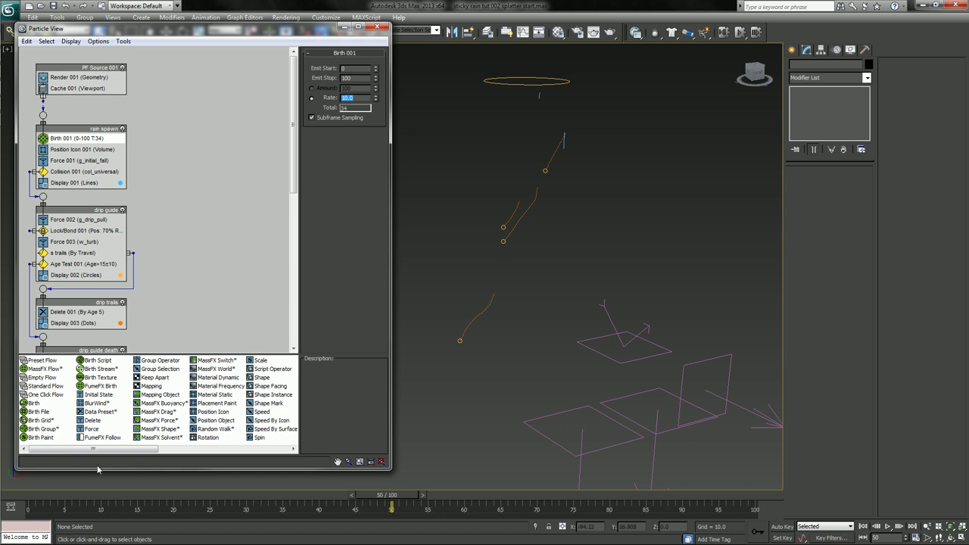
pyautogui.moveTo(64, 495); pyautogui.dragTo(30, 494)
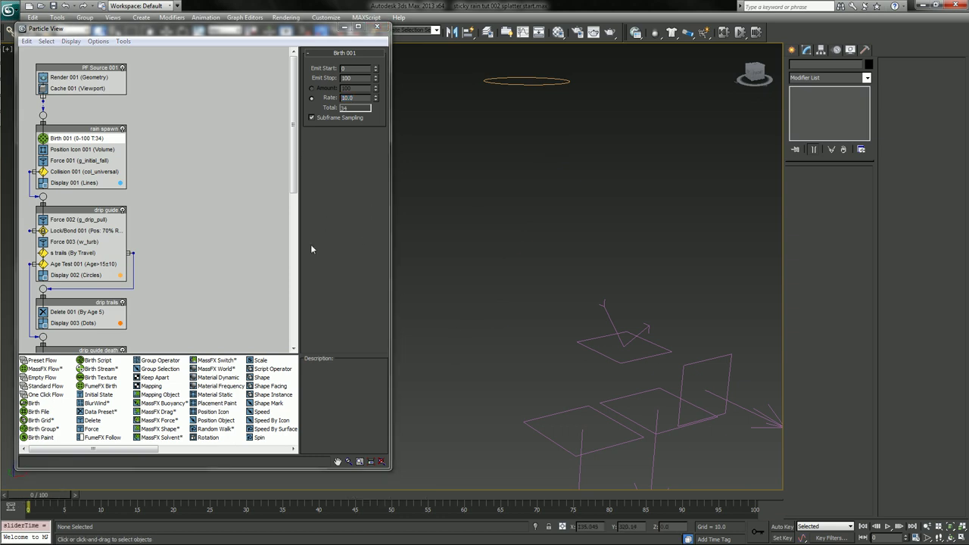
pyautogui.moveTo(59, 494); pyautogui.dragTo(343, 461)
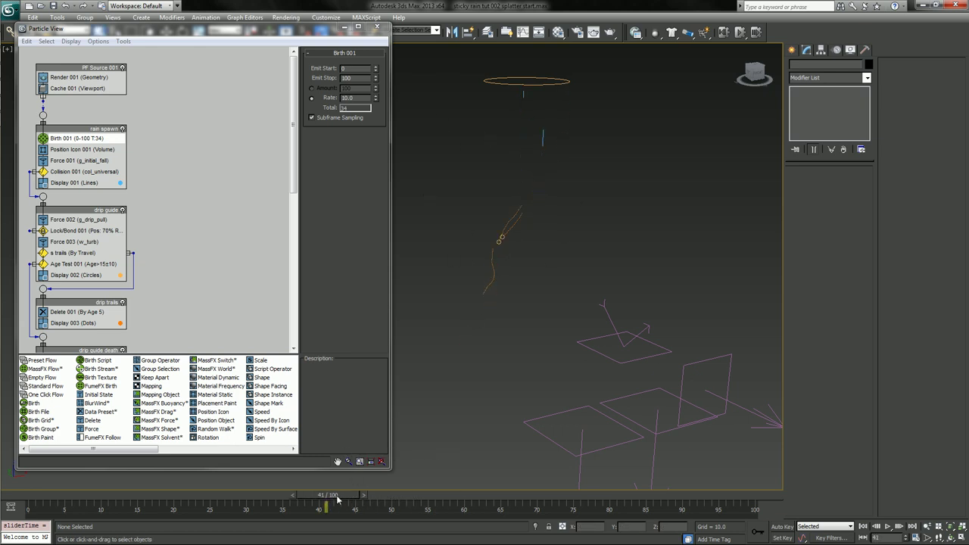
pyautogui.moveTo(338, 499); pyautogui.dragTo(319, 500)
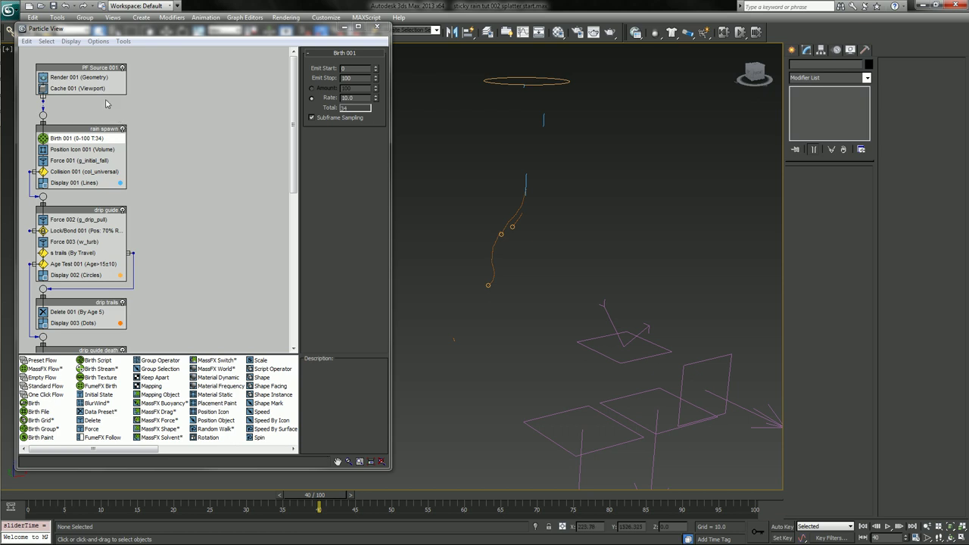
# Clear Cache 001's stored particles and scrub to frame 35 to rebuild it.
pyautogui.click(81, 91)
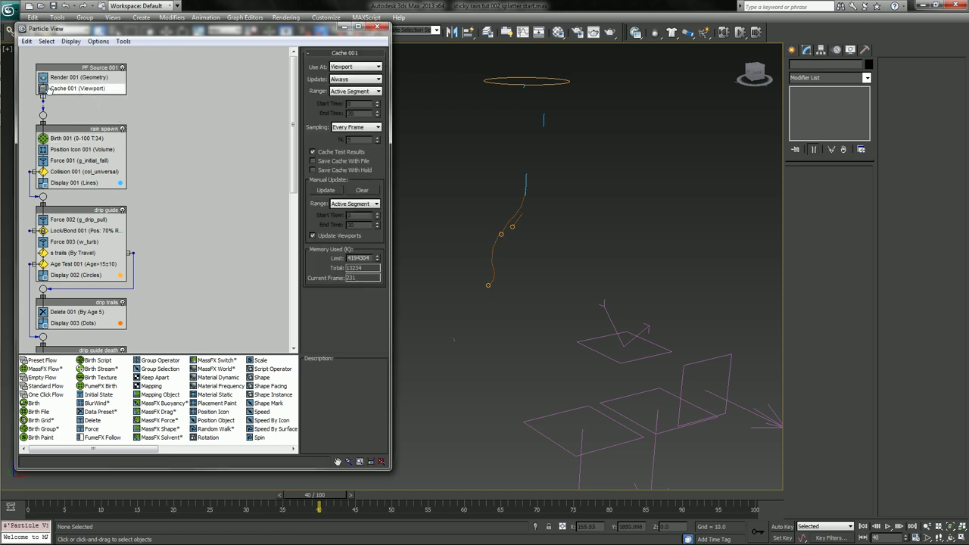
pyautogui.click(362, 192)
pyautogui.click(364, 192)
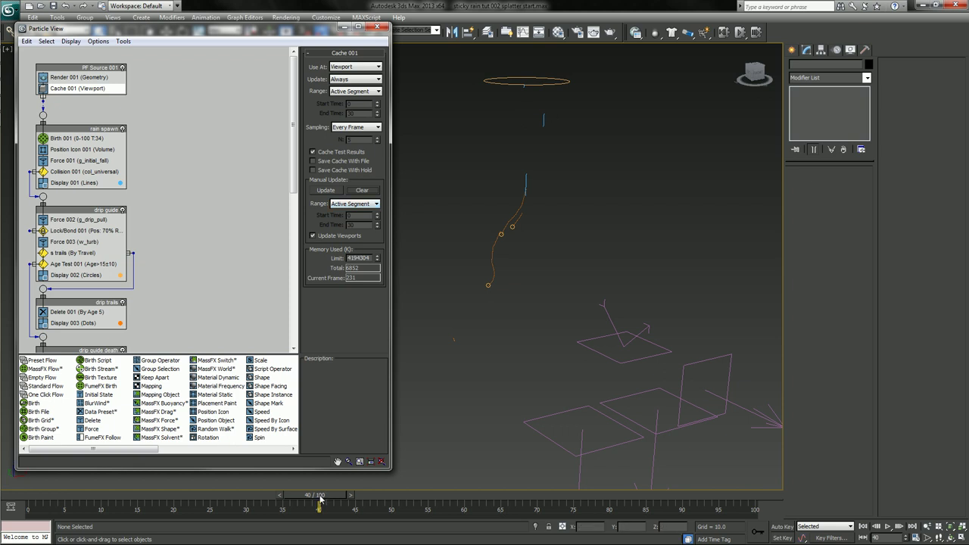
pyautogui.moveTo(320, 499); pyautogui.dragTo(282, 461)
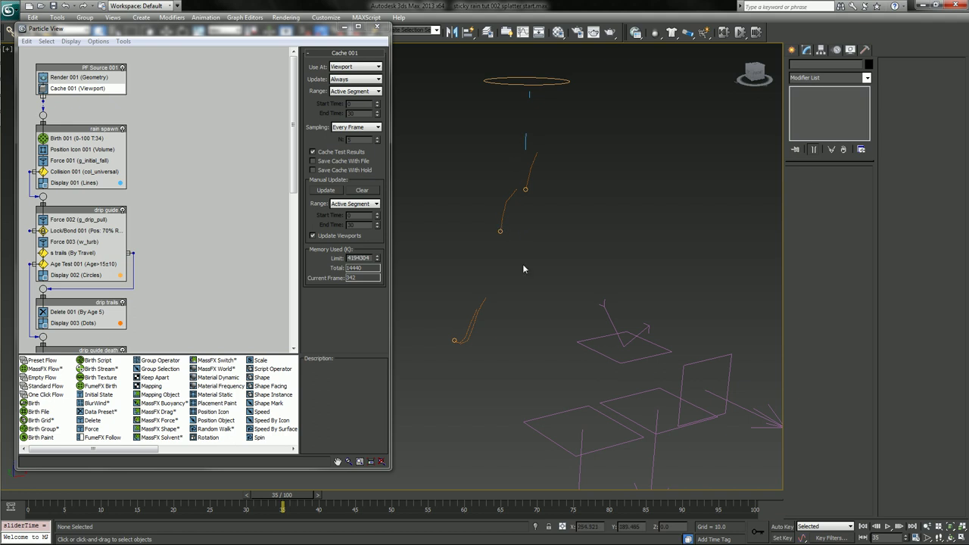
pyautogui.click(74, 175)
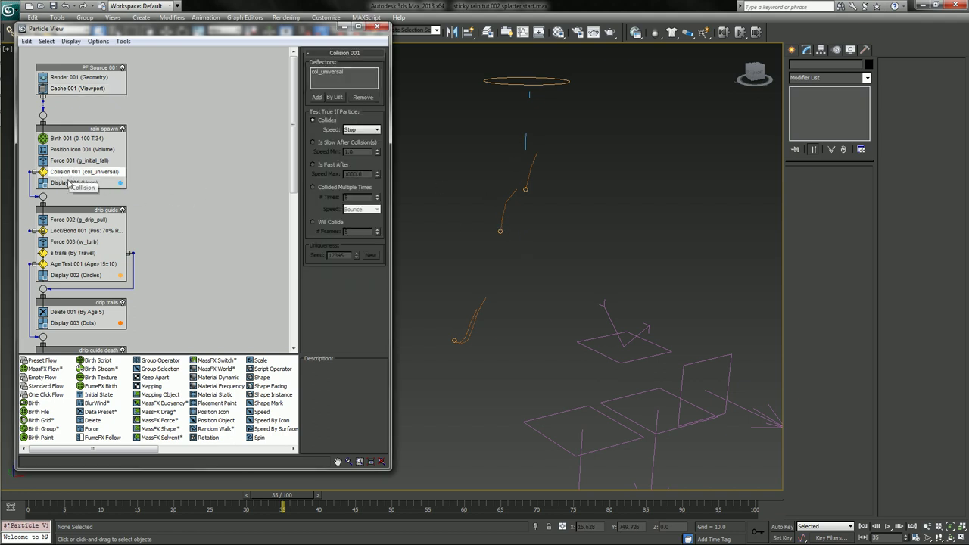
pyautogui.click(94, 219)
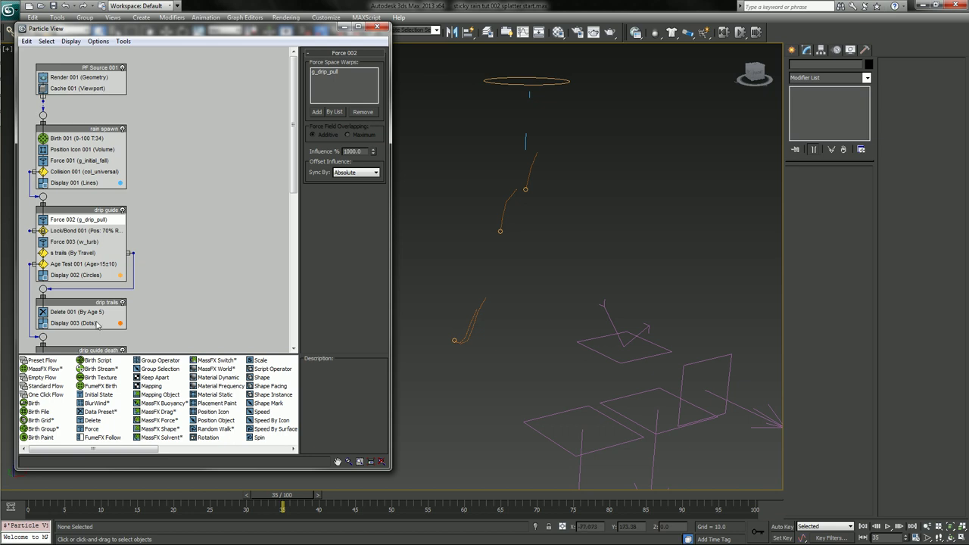
pyautogui.scroll(-3, 182, 257)
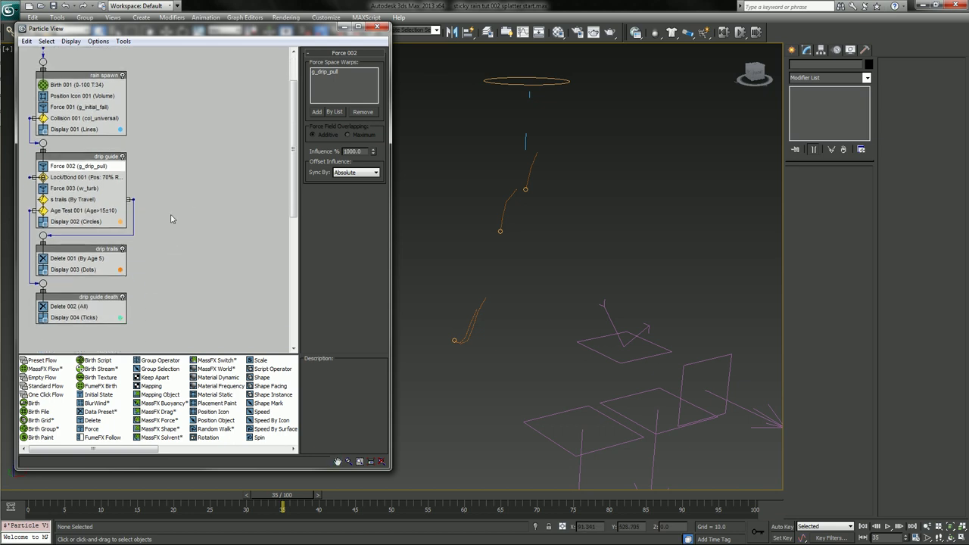
pyautogui.moveTo(83, 301); pyautogui.dragTo(83, 336)
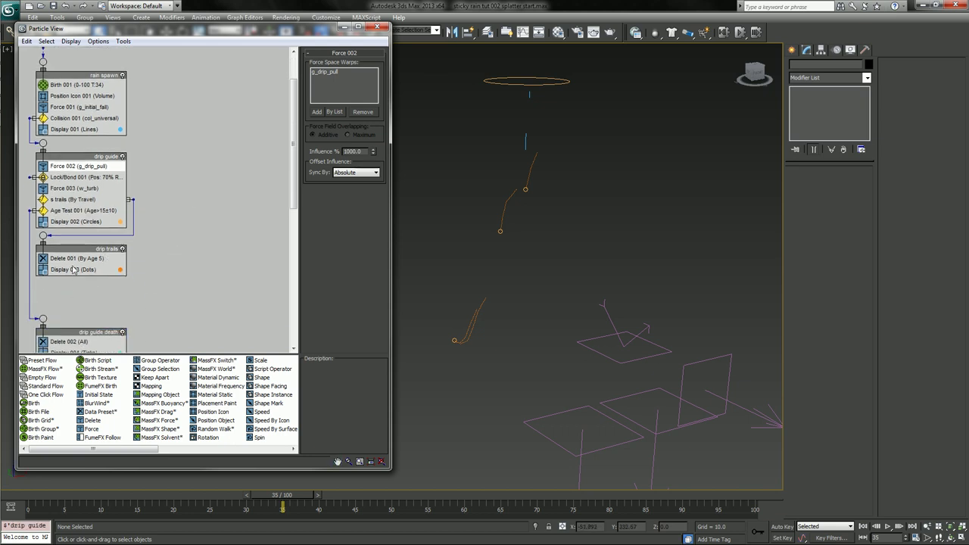
pyautogui.moveTo(70, 258); pyautogui.dragTo(71, 296)
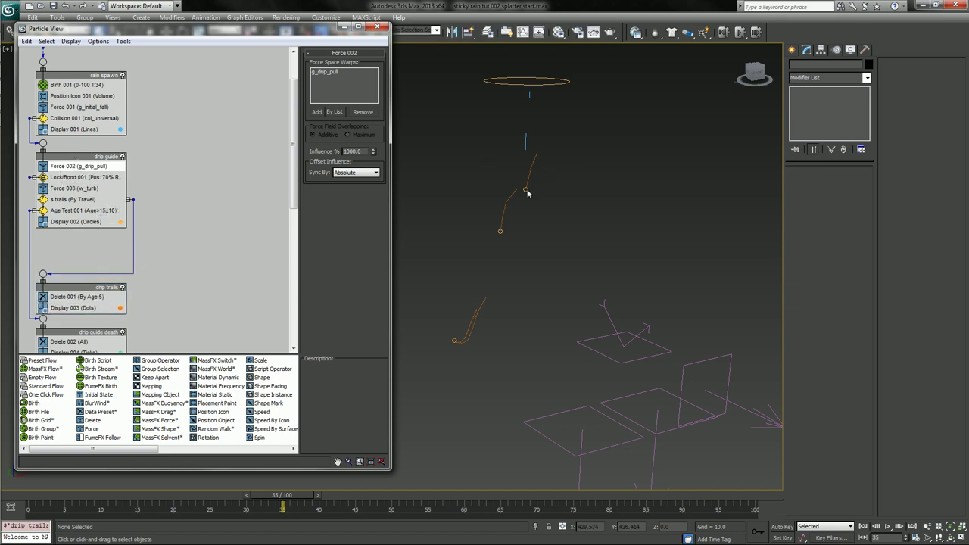
pyautogui.click(47, 310)
pyautogui.click(44, 308)
pyautogui.click(206, 399)
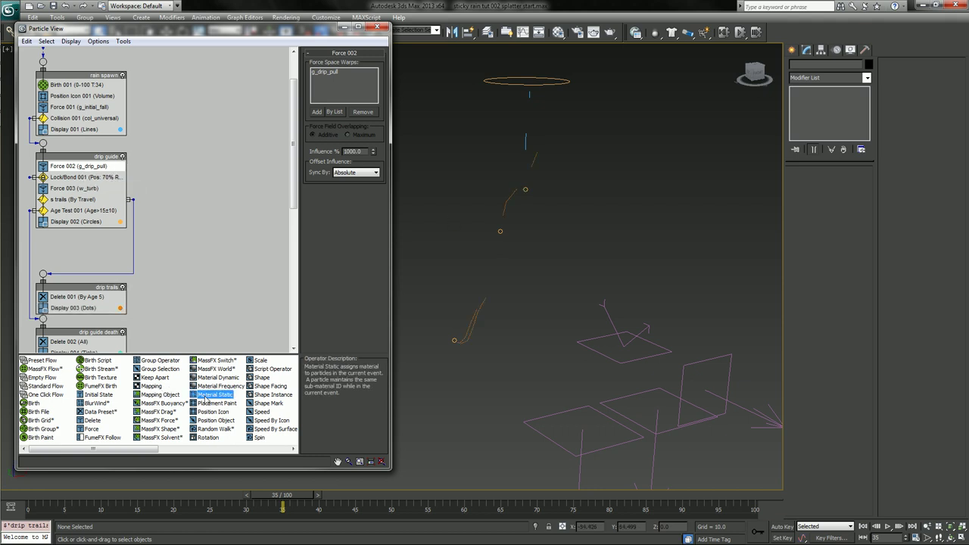
pyautogui.scroll(-3, 206, 399)
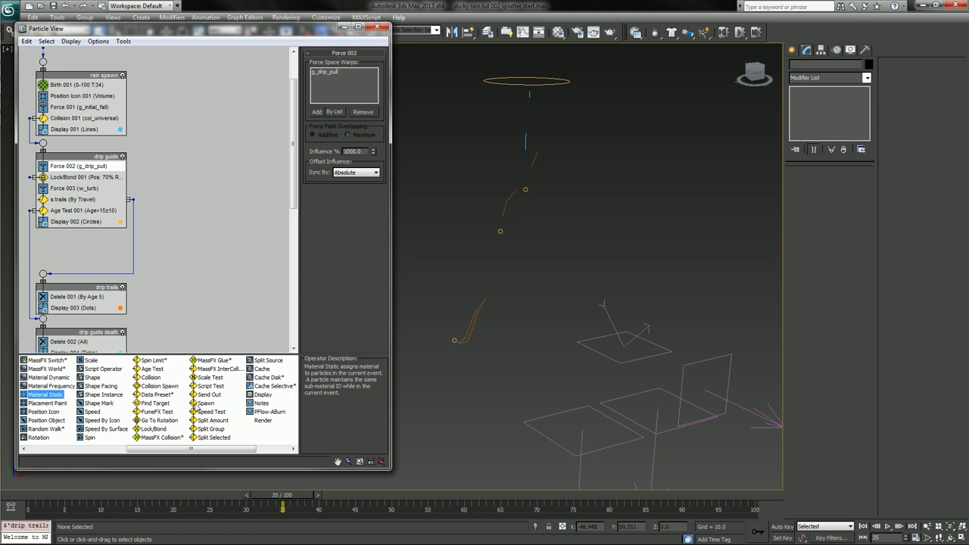
# Insert a Spawn test at the top of drip guide, above Force 002, and select Spawn 001.
pyautogui.moveTo(206, 402); pyautogui.dragTo(146, 214)
pyautogui.click(53, 168)
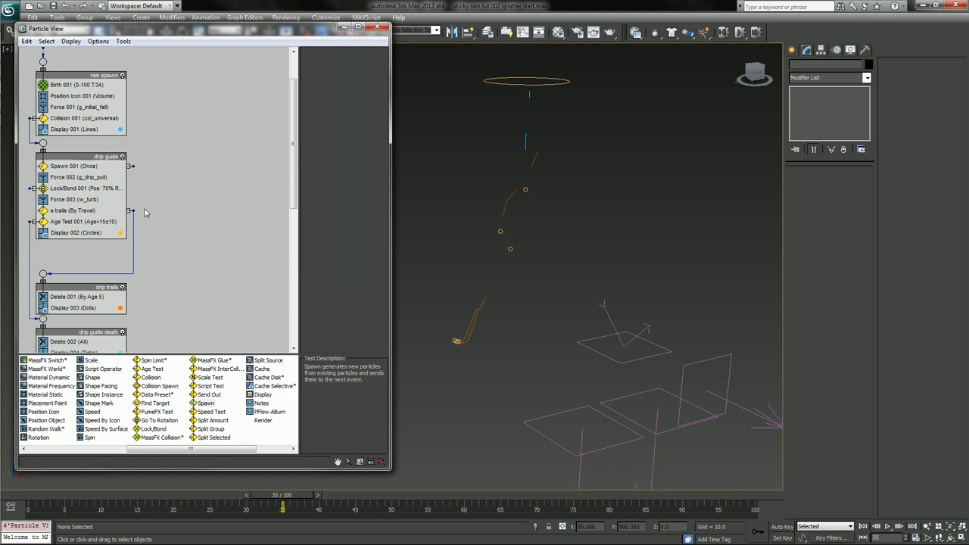
pyautogui.click(79, 167)
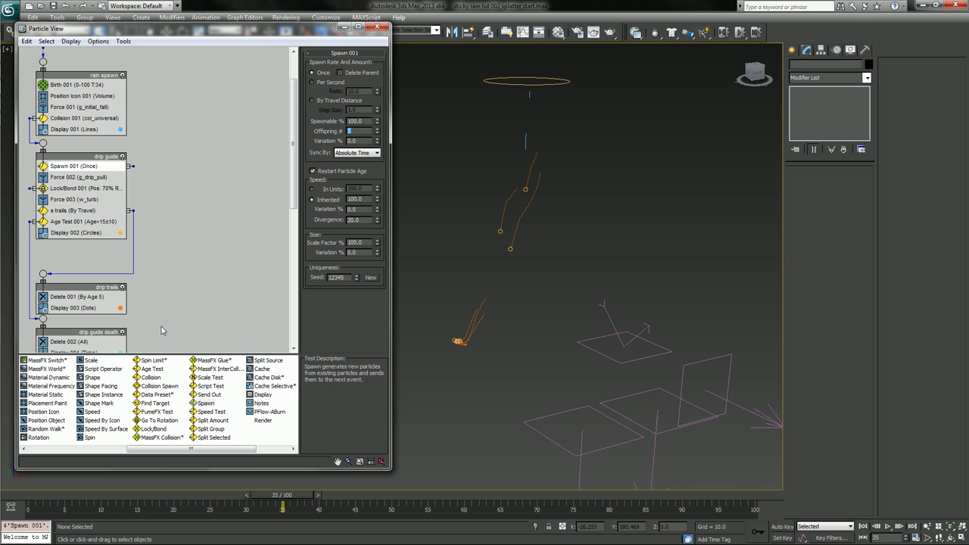
# Unhide all objects to reveal the wavy drip plane.
pyautogui.rightClick(509, 321)
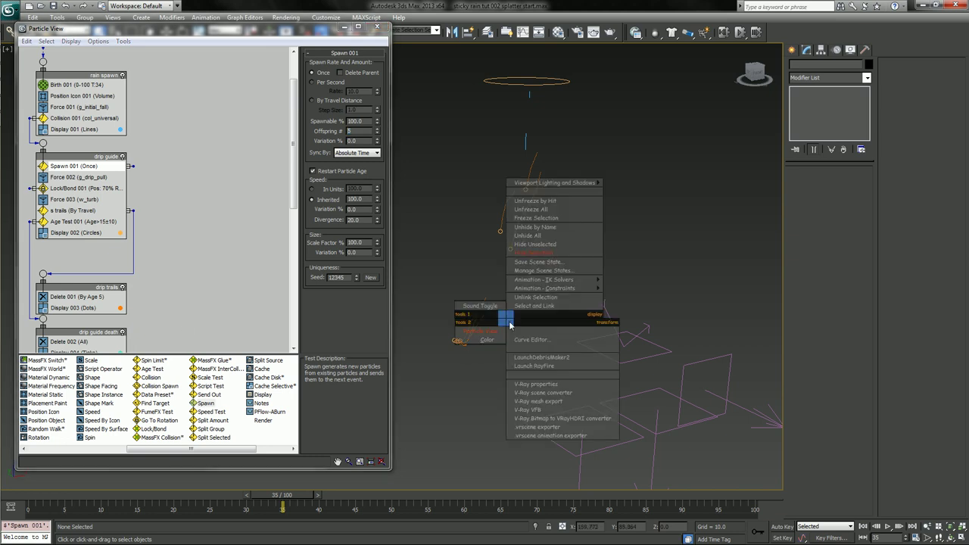
pyautogui.click(536, 237)
pyautogui.click(576, 186)
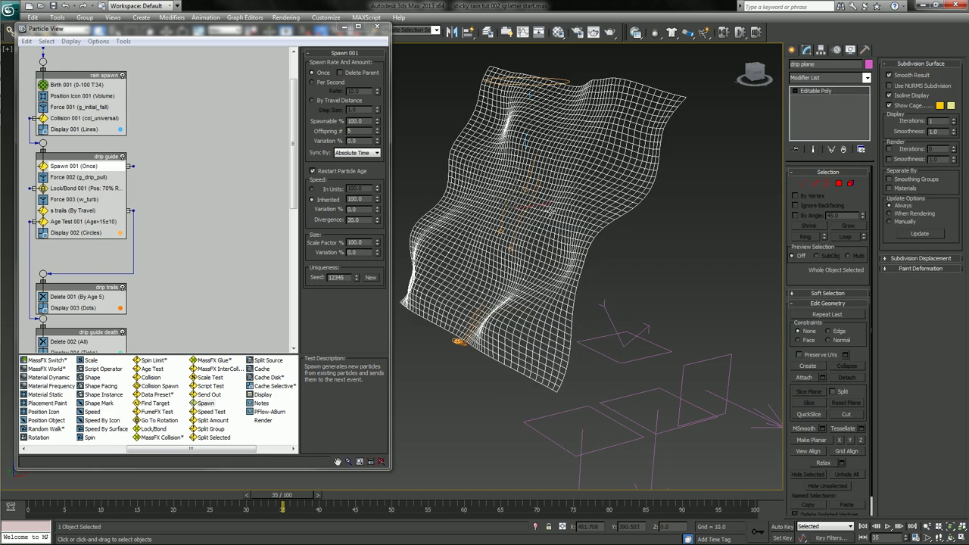
pyautogui.click(640, 288)
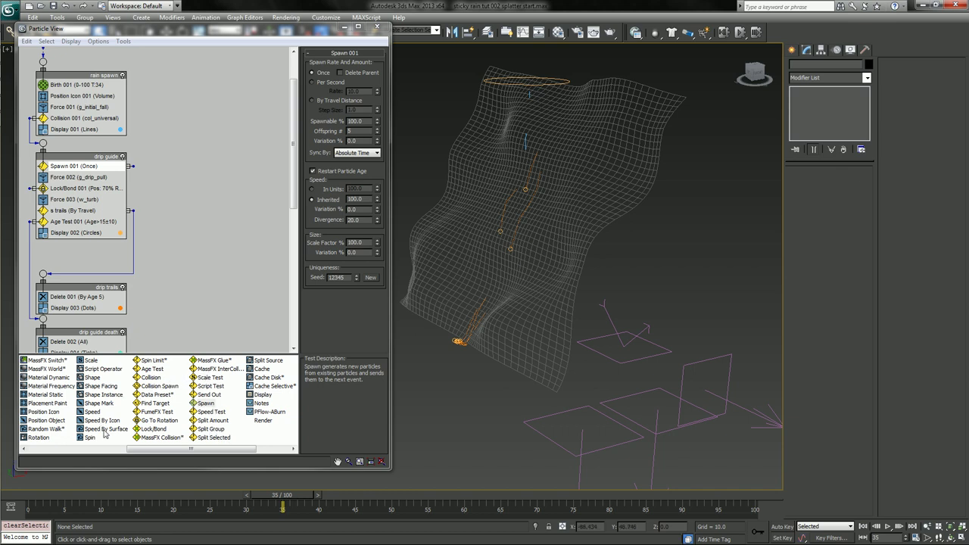
# Wire Spawn 001 into a new Speed By Surface event using the drip plane as surface.
pyautogui.moveTo(104, 432); pyautogui.dragTo(156, 197)
pyautogui.moveTo(133, 166); pyautogui.dragTo(161, 183)
pyautogui.click(175, 207)
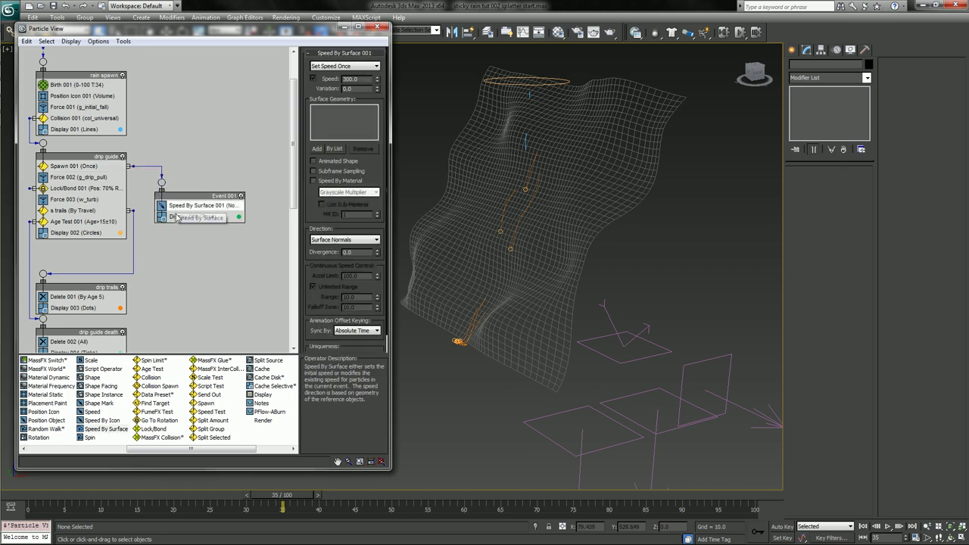
pyautogui.moveTo(282, 496); pyautogui.dragTo(253, 498)
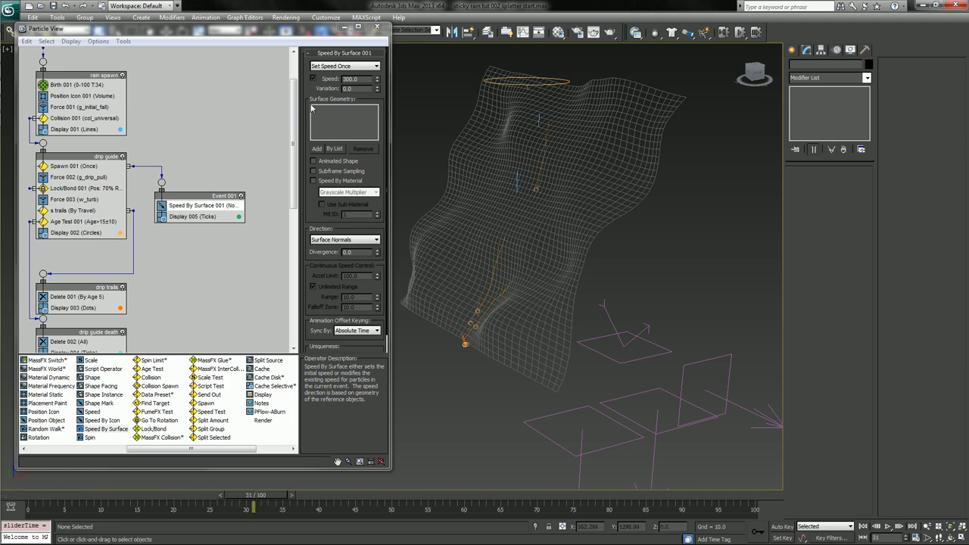
pyautogui.click(319, 149)
pyautogui.click(616, 144)
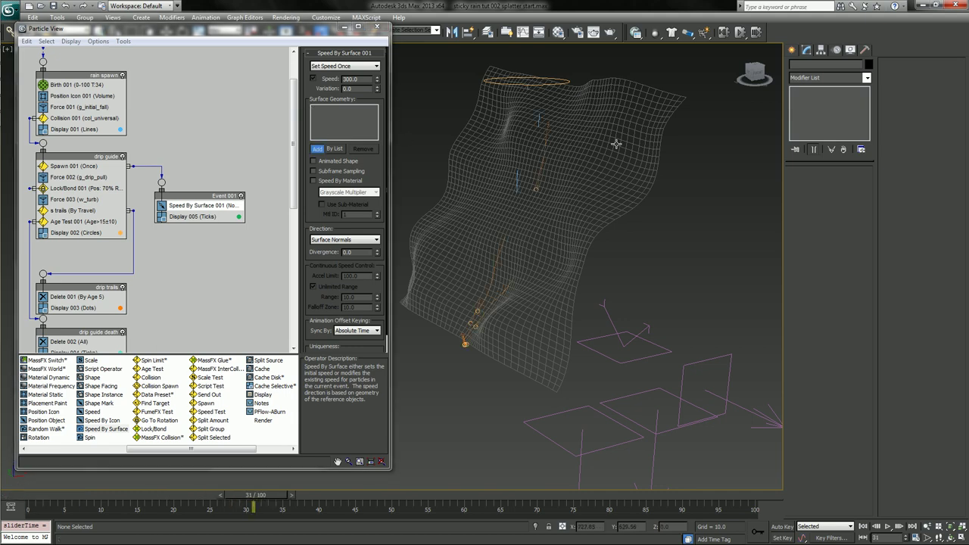
pyautogui.moveTo(254, 506); pyautogui.dragTo(152, 504)
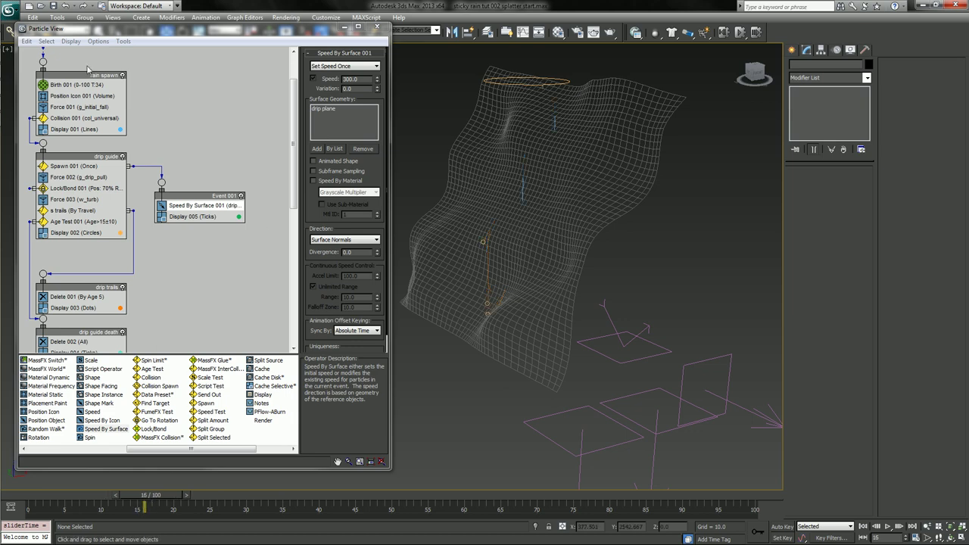
# Clear the Cache 001 particle cache.
pyautogui.scroll(2, 89, 68)
pyautogui.click(83, 89)
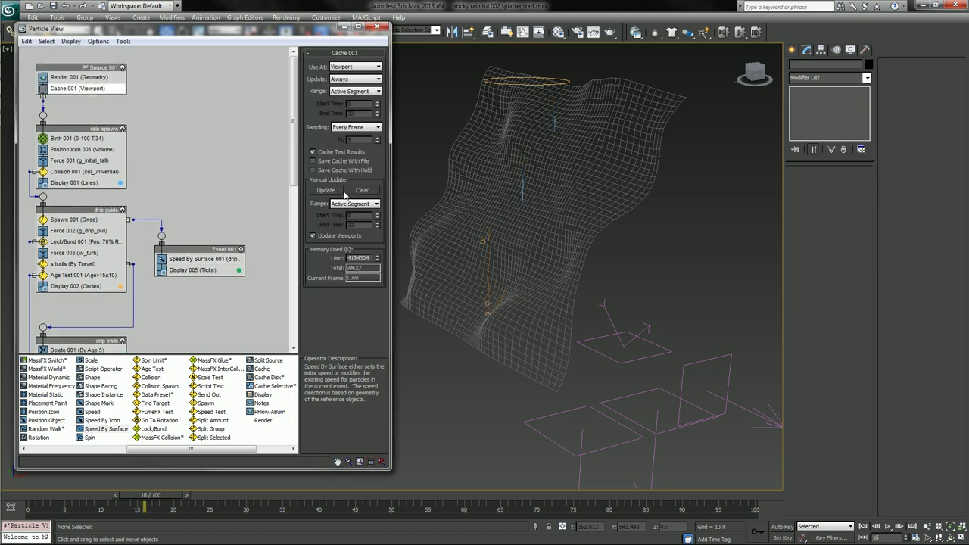
pyautogui.click(364, 190)
# Give Speed By Surface 001 speed 183, variation 86.68 and divergence 32, then preview.
pyautogui.click(190, 258)
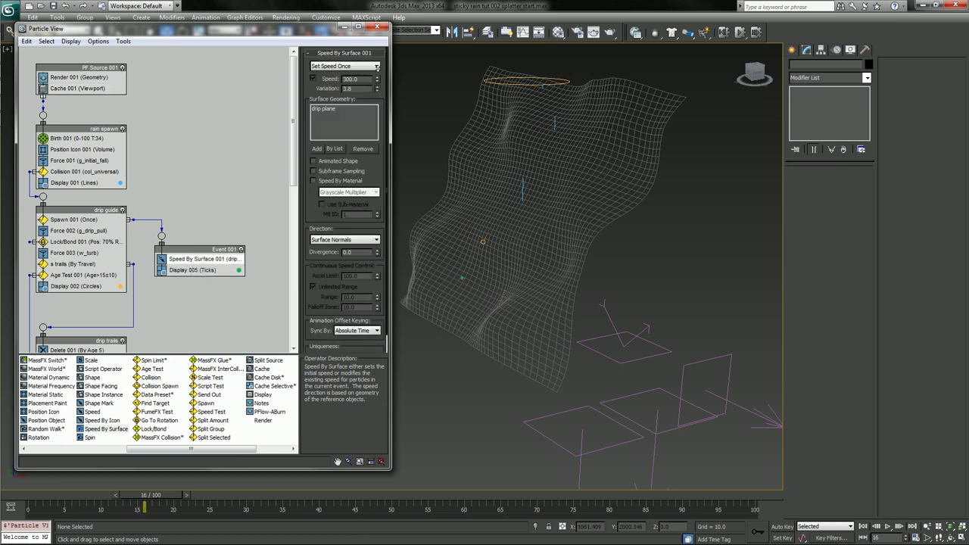
pyautogui.moveTo(376, 89); pyautogui.dragTo(375, 66)
pyautogui.doubleClick(369, 252)
pyautogui.write('3')
pyautogui.press('Return')
pyautogui.write('32')
pyautogui.press('Return')
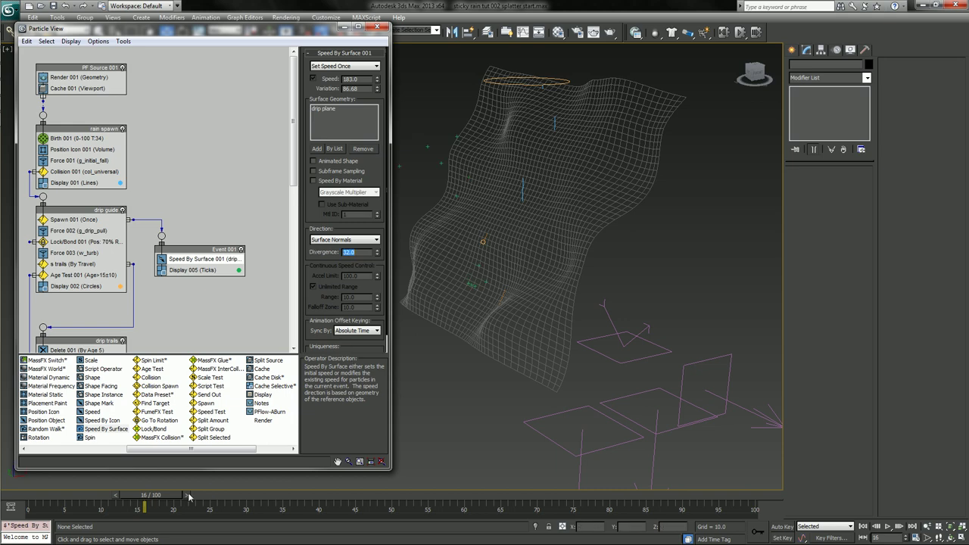
pyautogui.moveTo(65, 499); pyautogui.dragTo(402, 528)
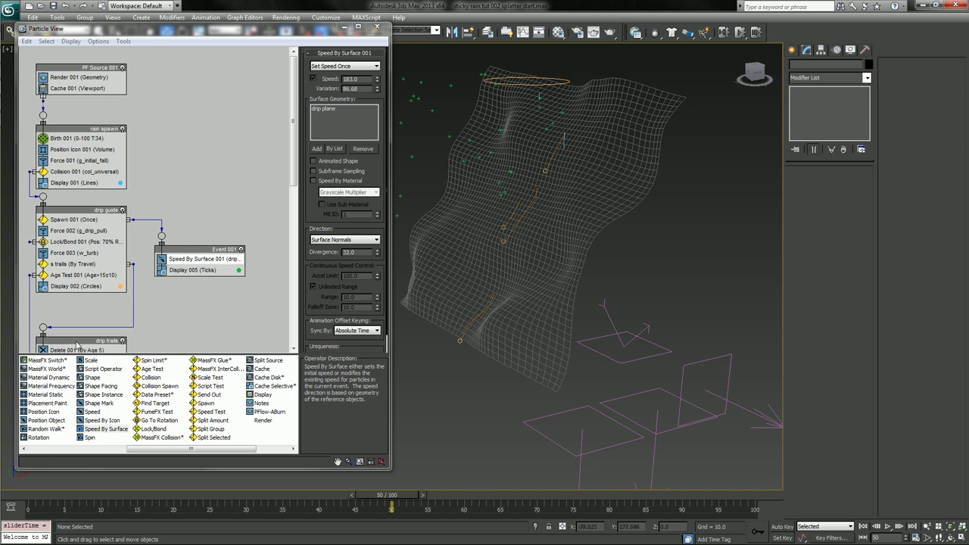
pyautogui.moveTo(193, 326); pyautogui.dragTo(197, 307, button='middle')
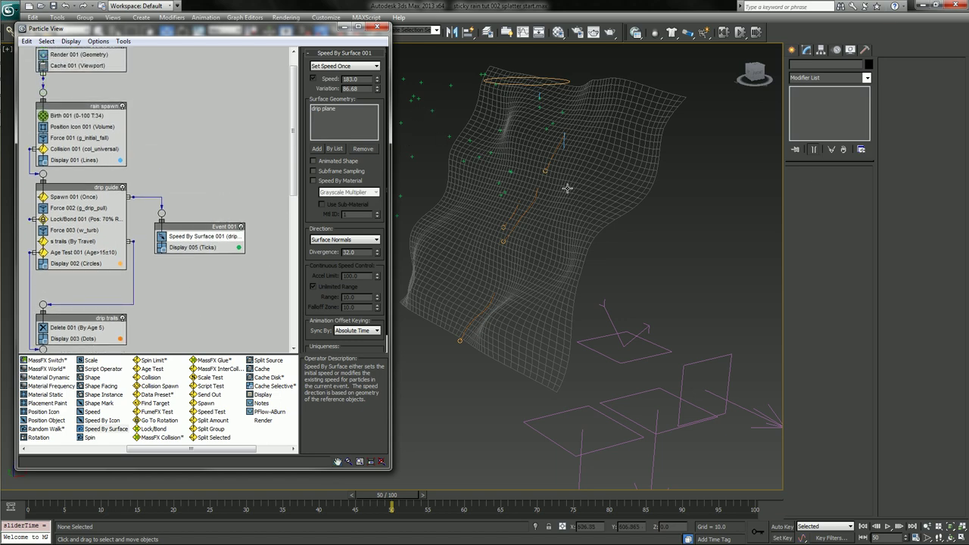
pyautogui.keyDown('alt'); pyautogui.moveTo(568, 188); pyautogui.dragTo(524, 219, button='middle'); pyautogui.keyUp('alt')
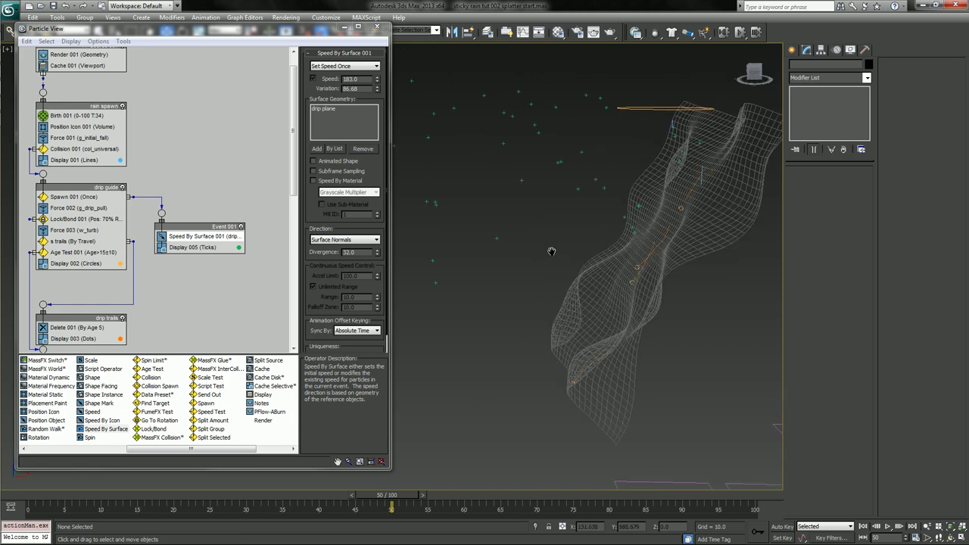
pyautogui.moveTo(551, 251); pyautogui.dragTo(562, 283, button='middle')
pyautogui.moveTo(236, 496); pyautogui.dragTo(94, 496)
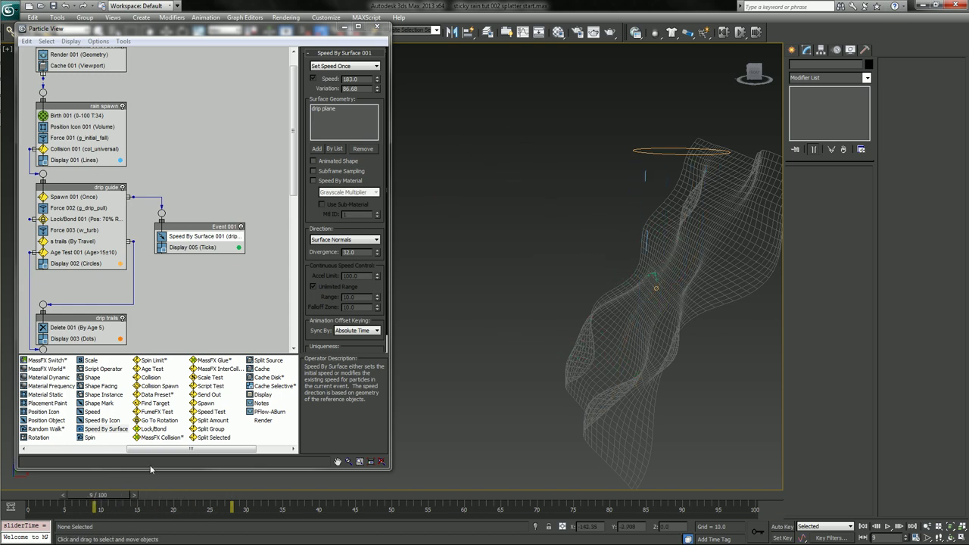
pyautogui.moveTo(474, 297)
pyautogui.keyDown('alt'); pyautogui.mouseDown(button='middle')
pyautogui.moveTo(518, 297)
pyautogui.moveTo(491, 301)
pyautogui.mouseUp(button='middle'); pyautogui.keyUp('alt')
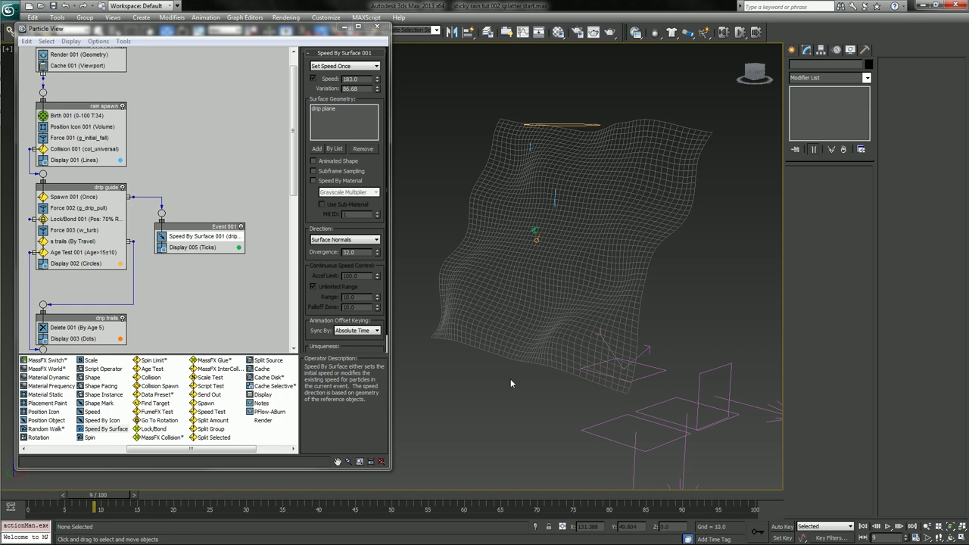
# Compare the strengths of the g_initial_fall and g_drip_pull gravities.
pyautogui.click(665, 414)
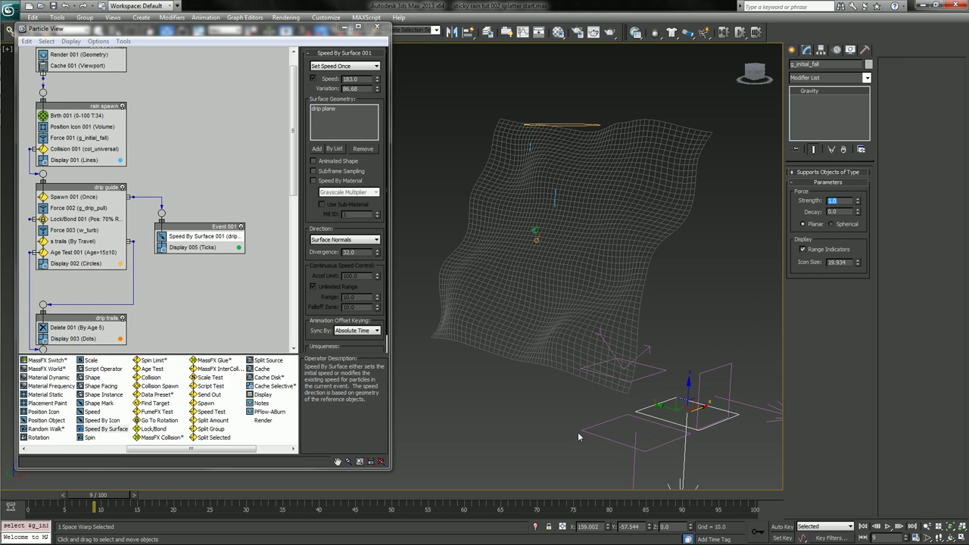
pyautogui.click(611, 449)
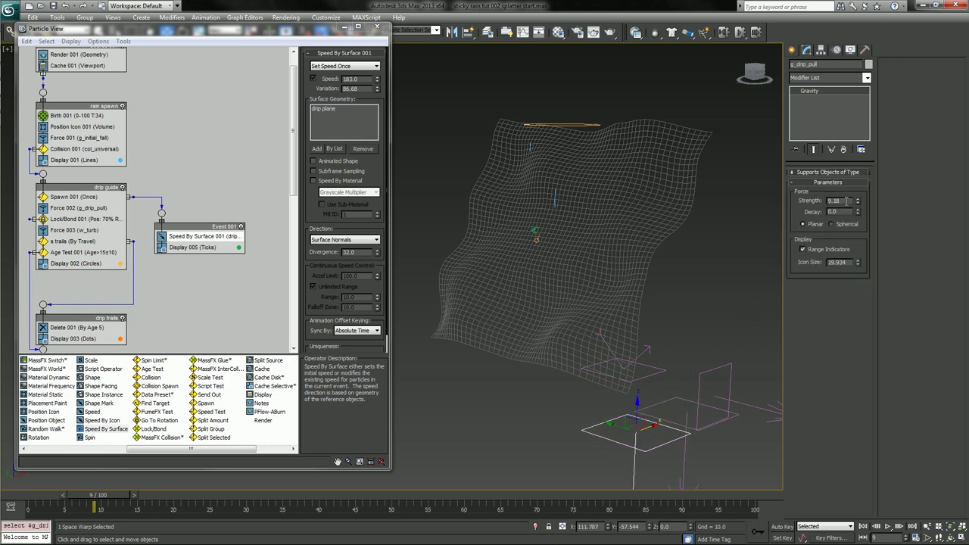
pyautogui.click(676, 389)
# Add Force 004 to Event 001 using g_initial_fall gravity, then preview the falling particles.
pyautogui.click(64, 422)
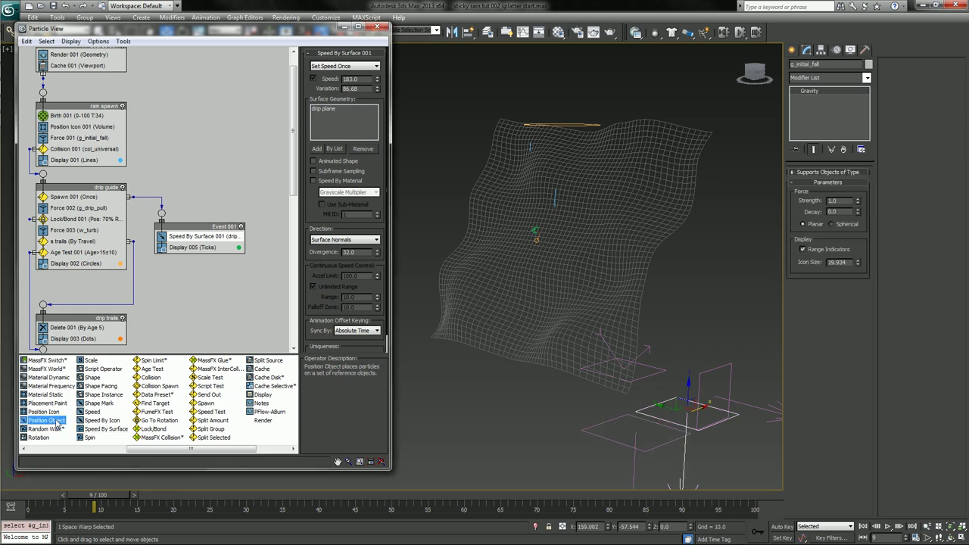
pyautogui.scroll(3, 57, 425)
pyautogui.moveTo(89, 428); pyautogui.dragTo(206, 248)
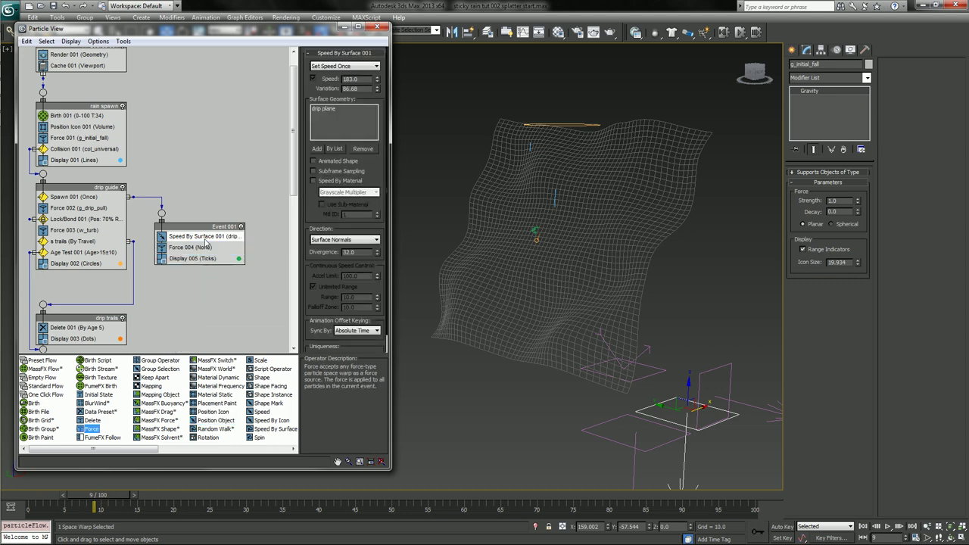
pyautogui.click(201, 247)
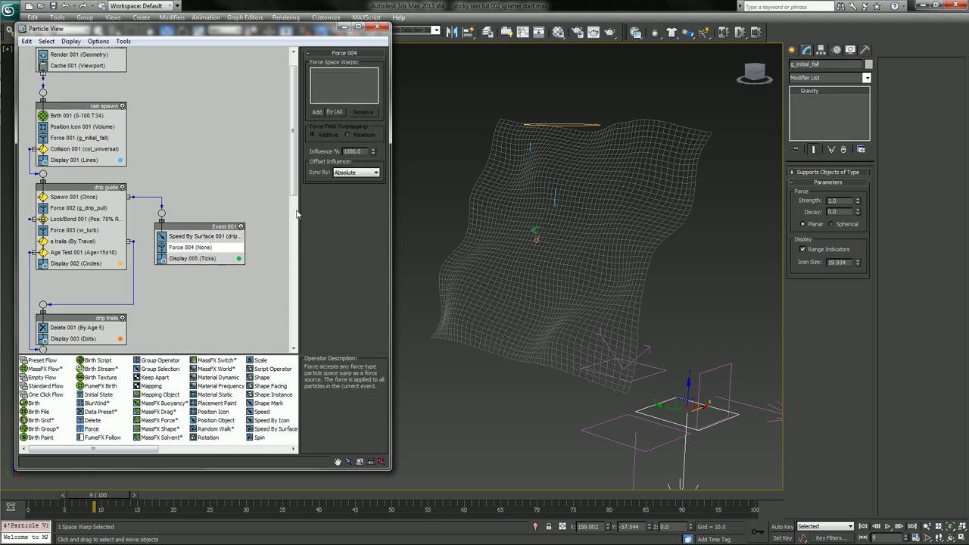
pyautogui.click(316, 112)
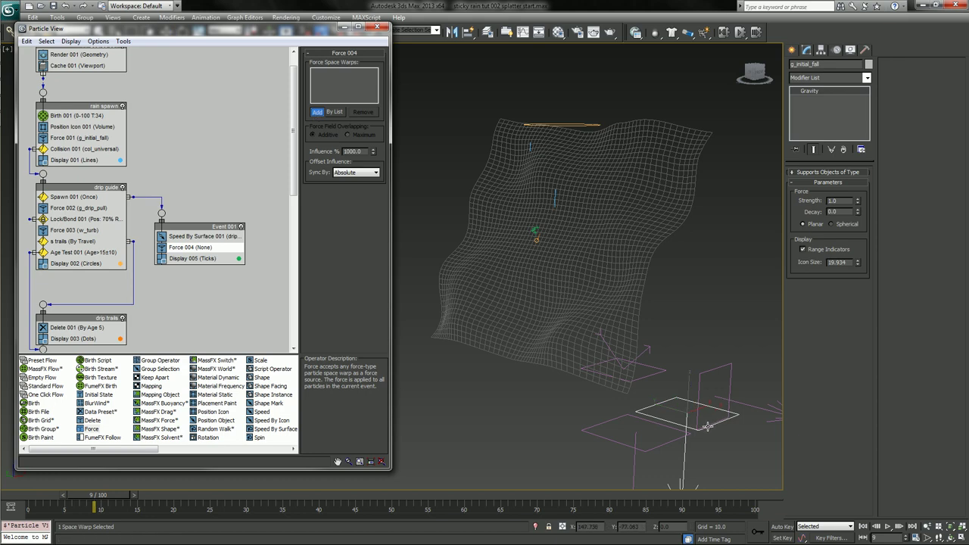
pyautogui.click(670, 400)
pyautogui.doubleClick(810, 64)
pyautogui.moveTo(93, 498); pyautogui.dragTo(220, 517)
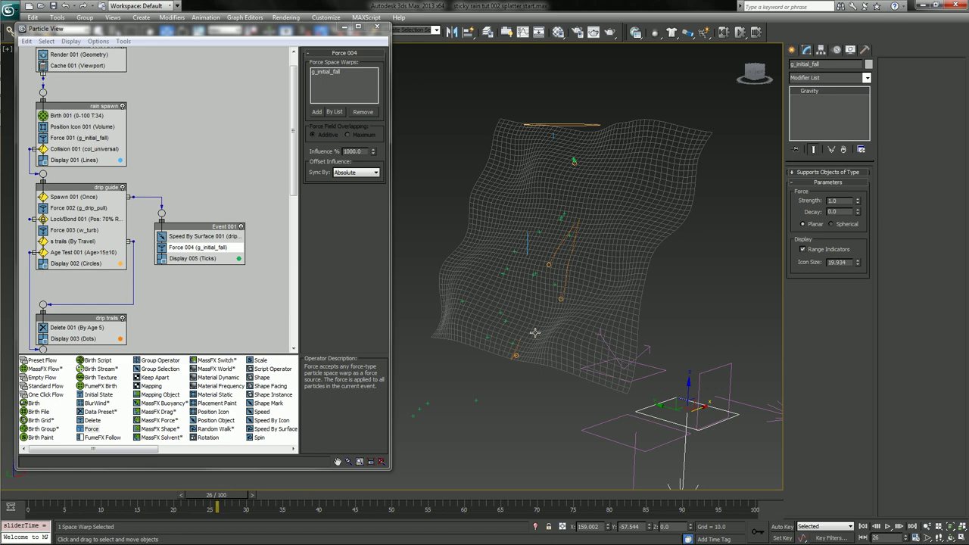
pyautogui.keyDown('alt'); pyautogui.moveTo(534, 333); pyautogui.dragTo(423, 299, button='middle'); pyautogui.keyUp('alt')
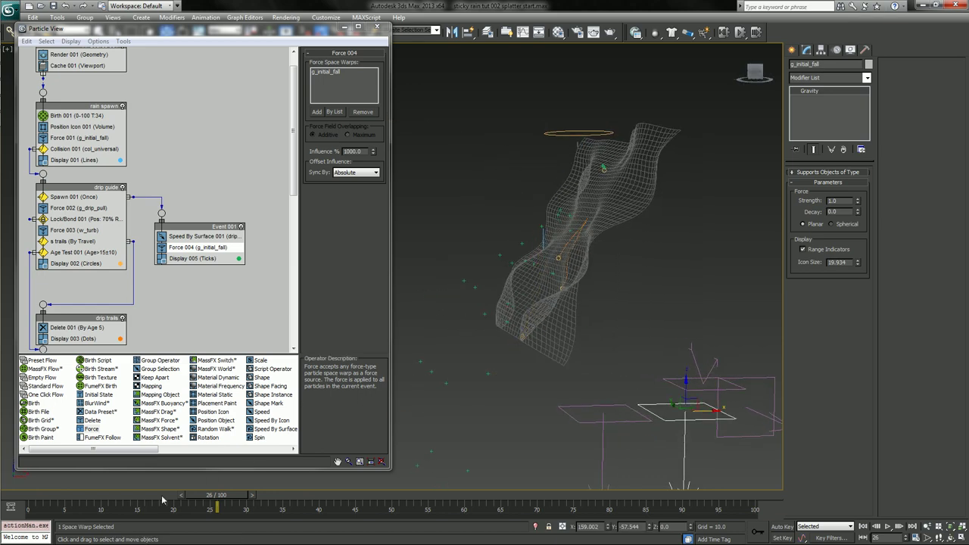
pyautogui.moveTo(94, 502)
pyautogui.mouseDown()
pyautogui.moveTo(149, 515)
pyautogui.moveTo(84, 492)
pyautogui.mouseUp()
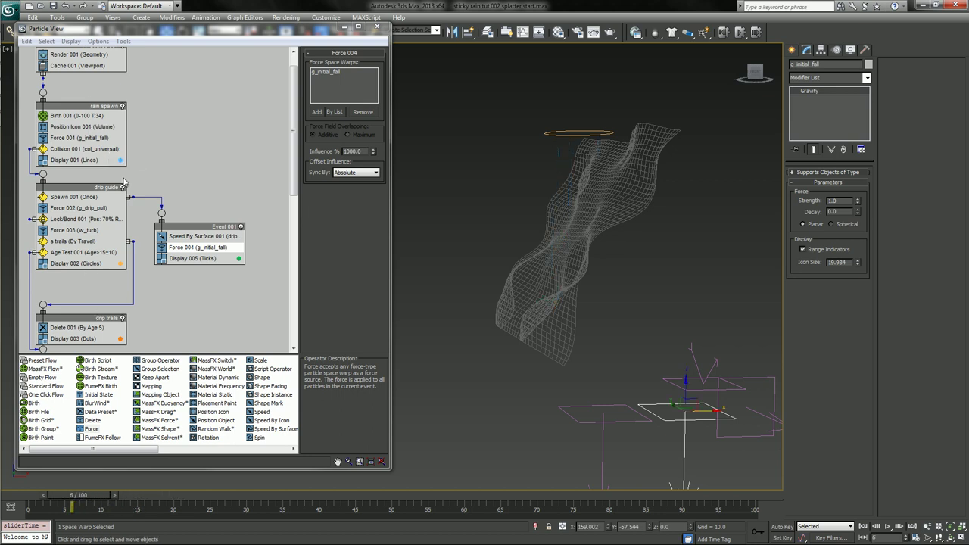
# Set Spawn 001 to 50 offspring with 50% variation and scrub to preview.
pyautogui.click(91, 198)
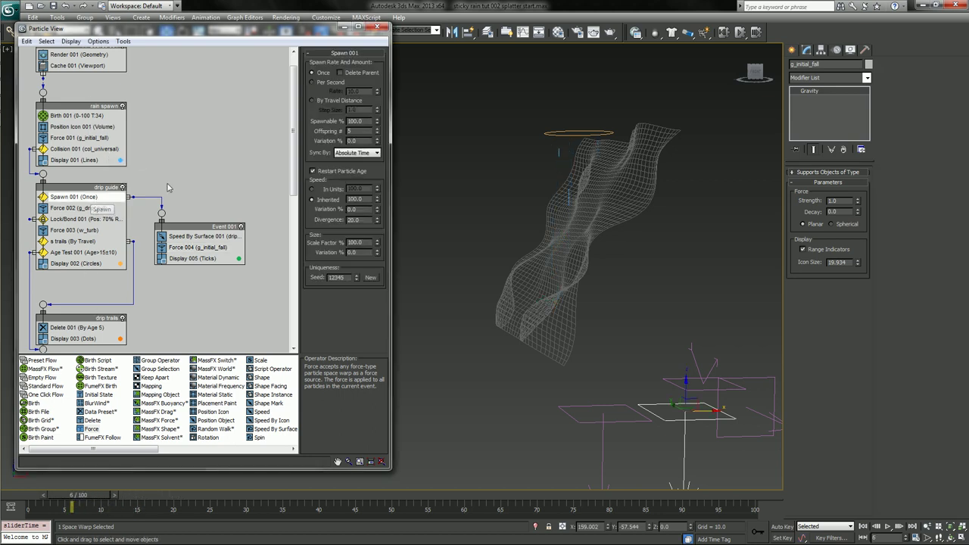
pyautogui.click(352, 130)
pyautogui.write('50')
pyautogui.press('Tab')
pyautogui.write('50')
pyautogui.press('Return')
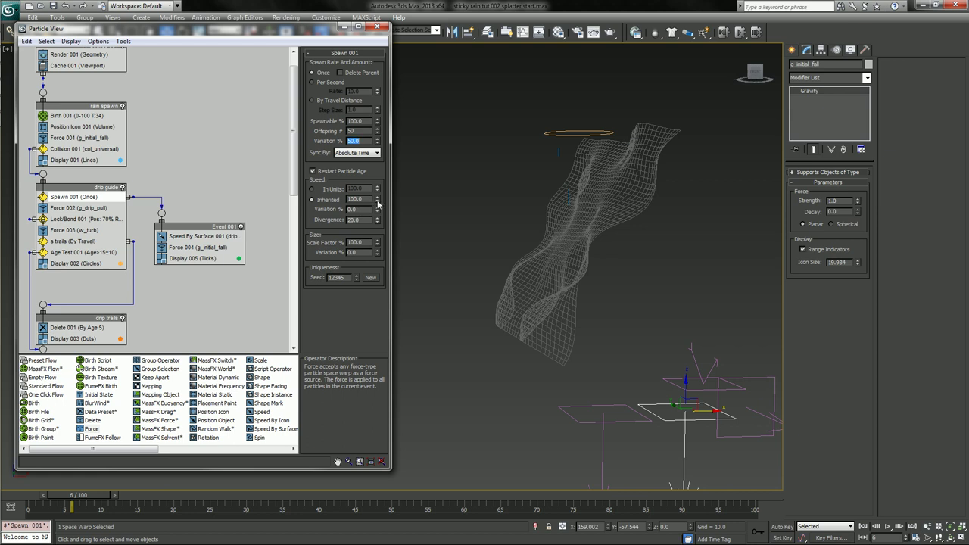
pyautogui.moveTo(90, 498); pyautogui.dragTo(141, 481)
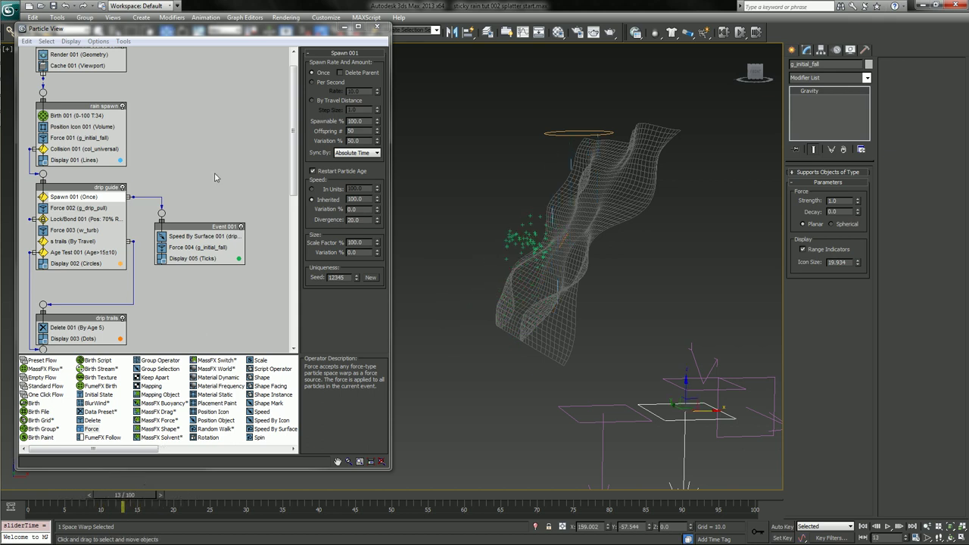
# Set Speed By Surface 001 to about 49.7 speed with 38 variation, previewing at frame 22.
pyautogui.click(195, 237)
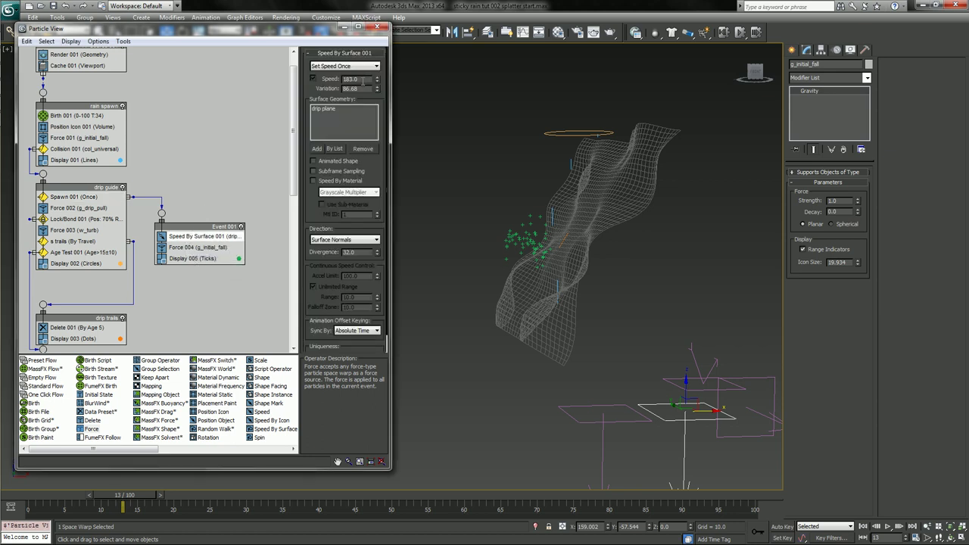
pyautogui.moveTo(378, 85); pyautogui.dragTo(385, 100)
pyautogui.rightClick(377, 92)
pyautogui.moveTo(378, 83); pyautogui.dragTo(386, 59)
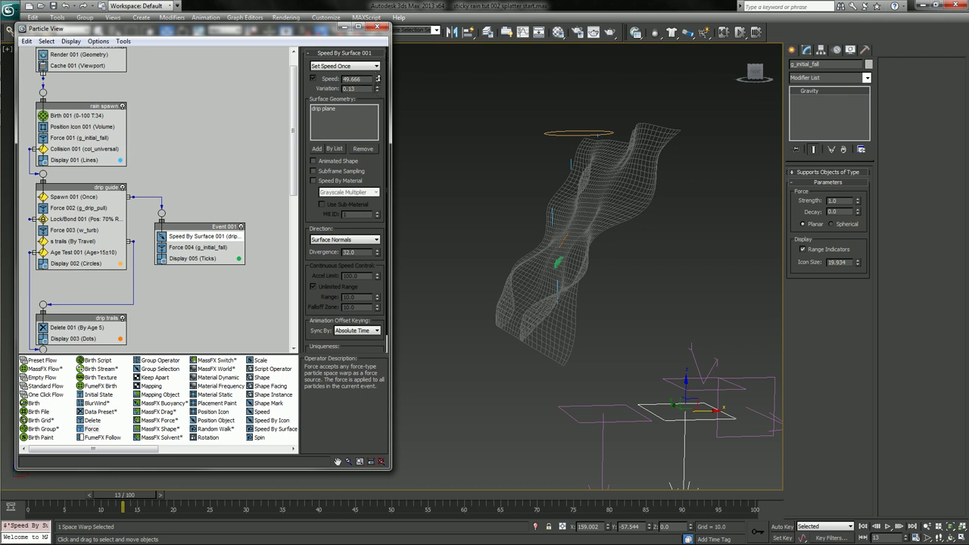
pyautogui.doubleClick(367, 89)
pyautogui.write('23')
pyautogui.press('Return')
pyautogui.write('38')
pyautogui.press('Return')
pyautogui.moveTo(126, 500); pyautogui.dragTo(115, 463)
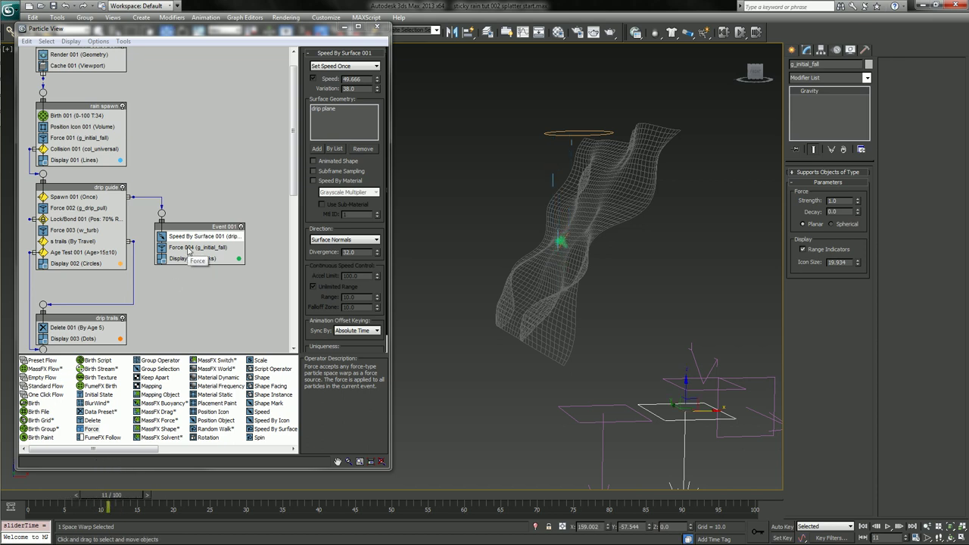
# Set Spawn 001's inherited speed to 0 and check the drips at frame 22.
pyautogui.click(76, 197)
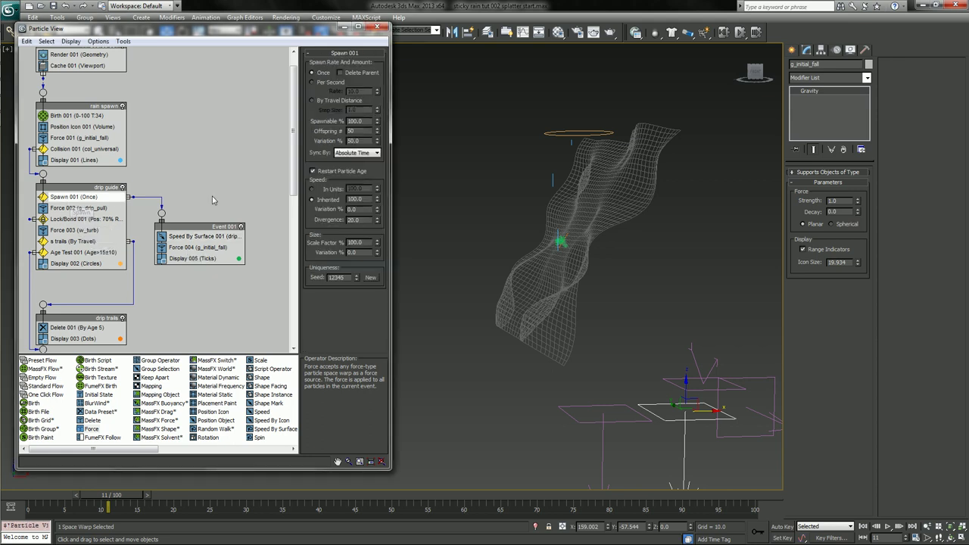
pyautogui.rightClick(377, 199)
pyautogui.moveTo(99, 500); pyautogui.dragTo(168, 494)
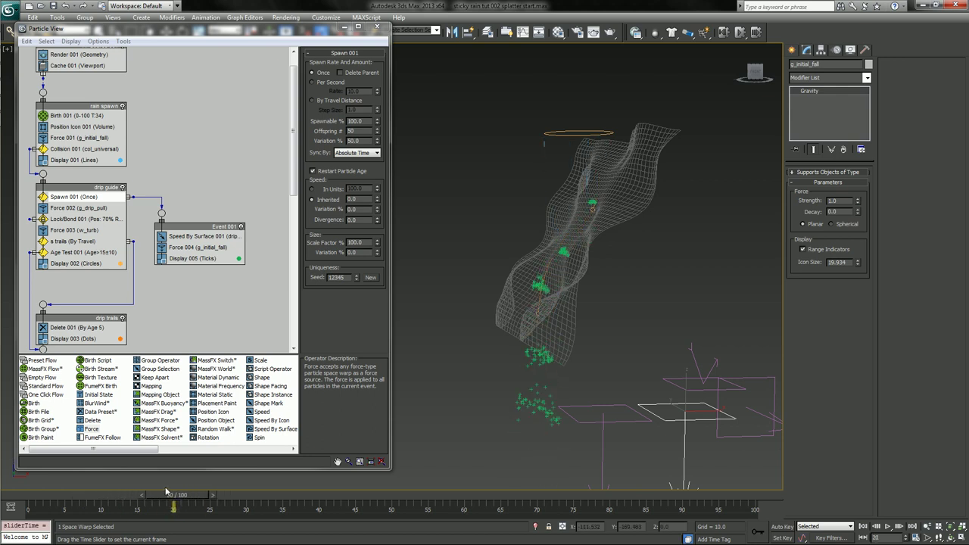
# Raise Speed By Surface 001's speed to about 69.5 and divergence to 65.
pyautogui.click(201, 237)
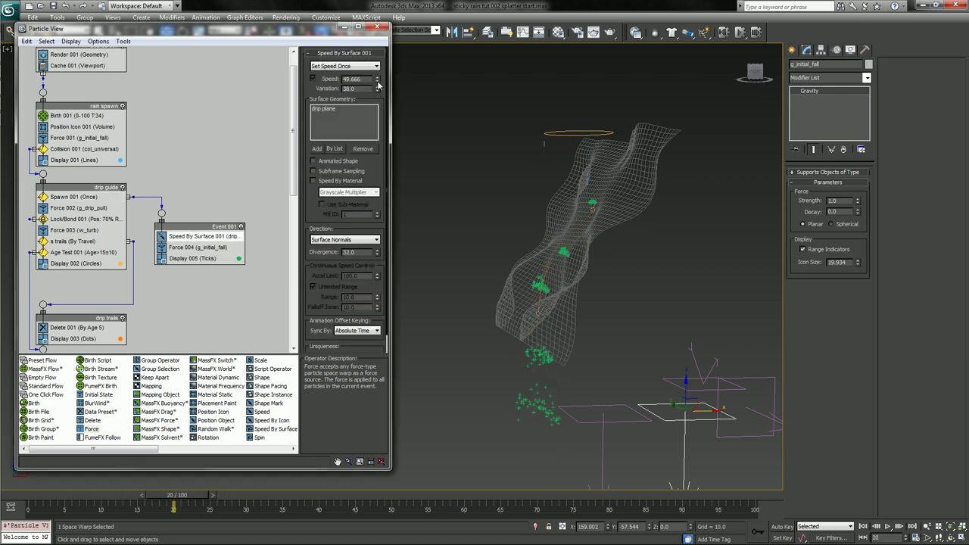
pyautogui.moveTo(377, 81); pyautogui.dragTo(375, 101)
pyautogui.click(111, 499)
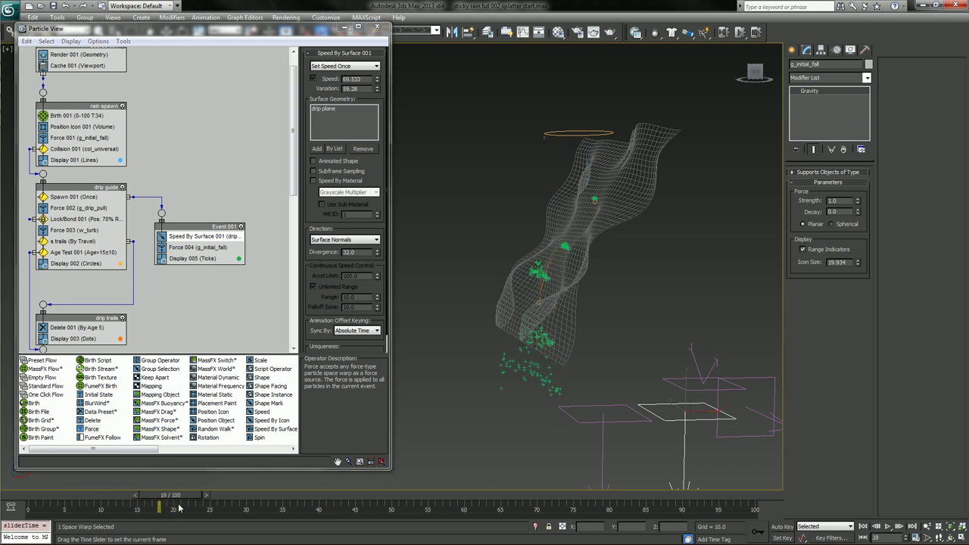
pyautogui.click(319, 220)
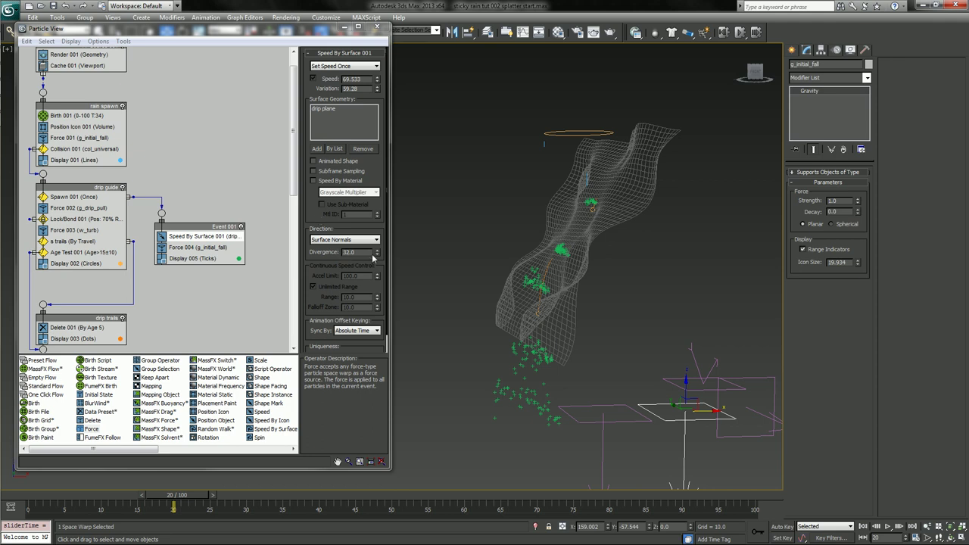
pyautogui.moveTo(378, 255)
pyautogui.mouseDown()
pyautogui.moveTo(376, 232)
pyautogui.moveTo(378, 264)
pyautogui.mouseUp()
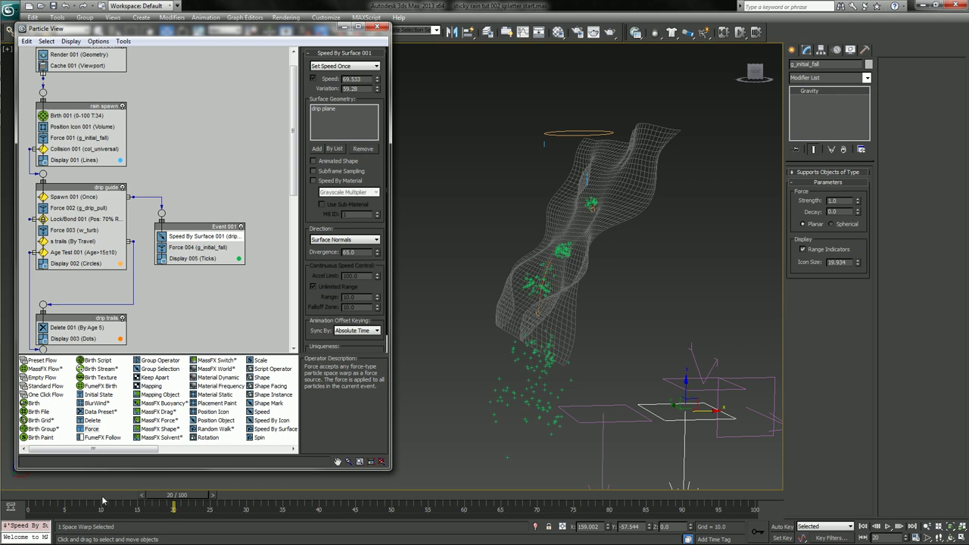
pyautogui.moveTo(103, 500)
pyautogui.mouseDown()
pyautogui.moveTo(246, 518)
pyautogui.moveTo(79, 521)
pyautogui.moveTo(201, 513)
pyautogui.mouseUp()
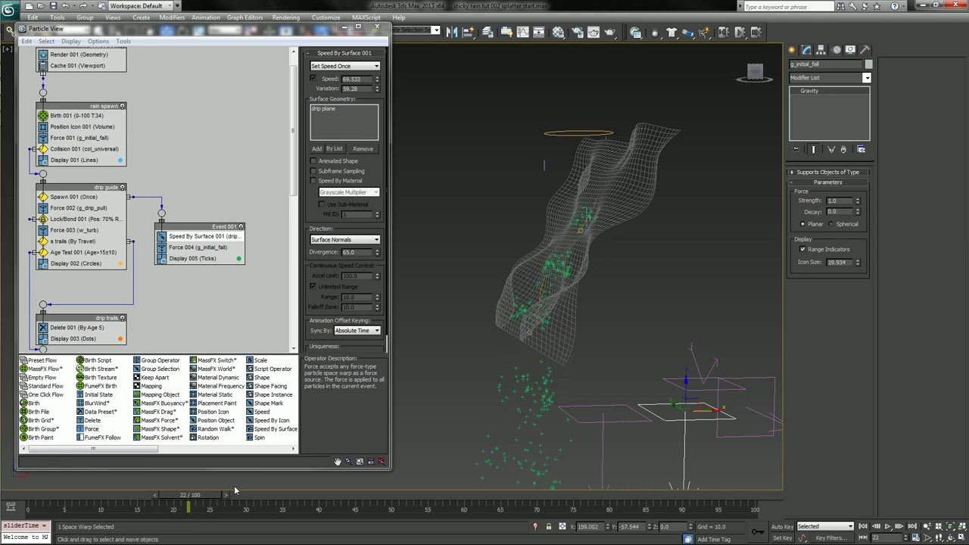
# Face the wavy plane and add a Delete operator to Event 001 below Force 004.
pyautogui.scroll(2, 532, 305)
pyautogui.keyDown('alt'); pyautogui.moveTo(530, 305); pyautogui.dragTo(655, 267, button='middle'); pyautogui.keyUp('alt')
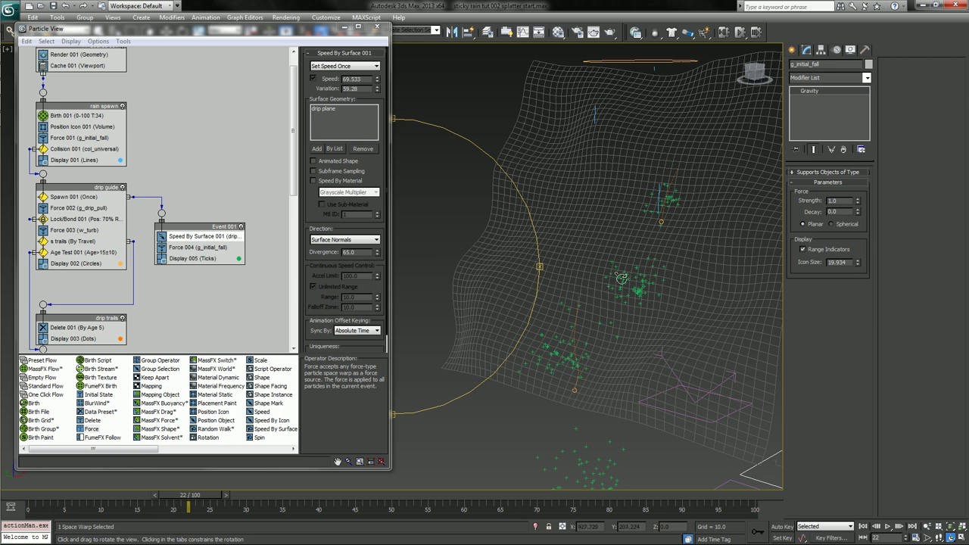
pyautogui.moveTo(433, 316)
pyautogui.keyDown('alt'); pyautogui.mouseDown(button='middle')
pyautogui.moveTo(464, 310)
pyautogui.moveTo(446, 307)
pyautogui.mouseUp(button='middle'); pyautogui.keyUp('alt')
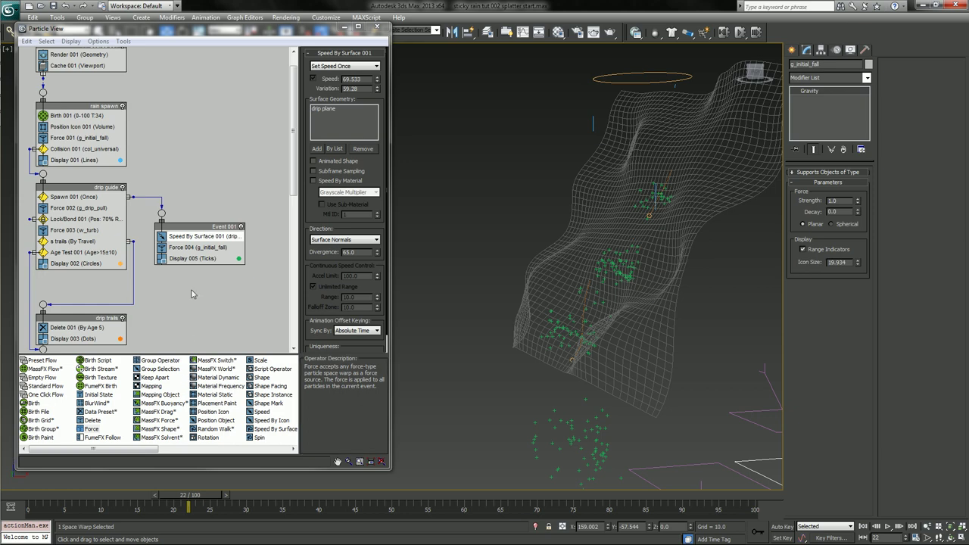
pyautogui.click(52, 429)
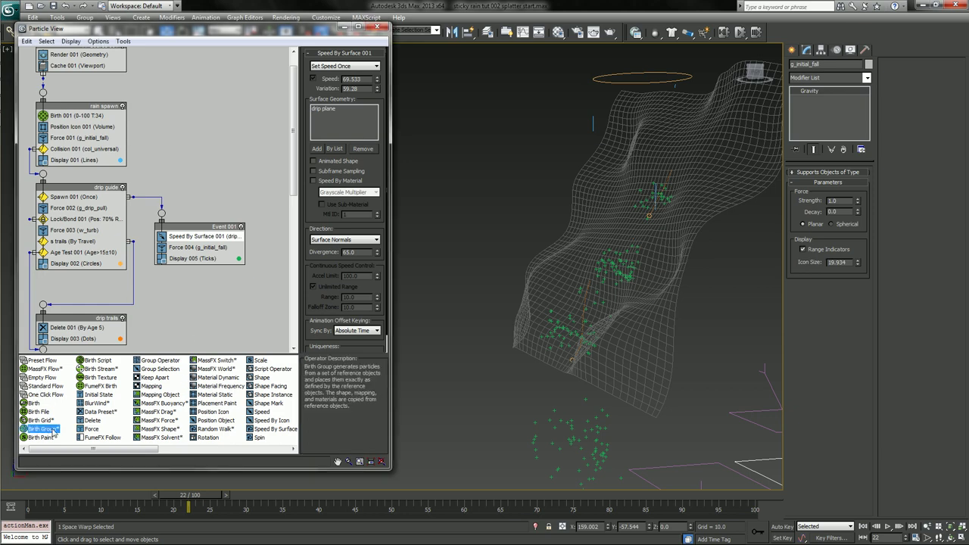
pyautogui.moveTo(91, 421); pyautogui.dragTo(195, 259)
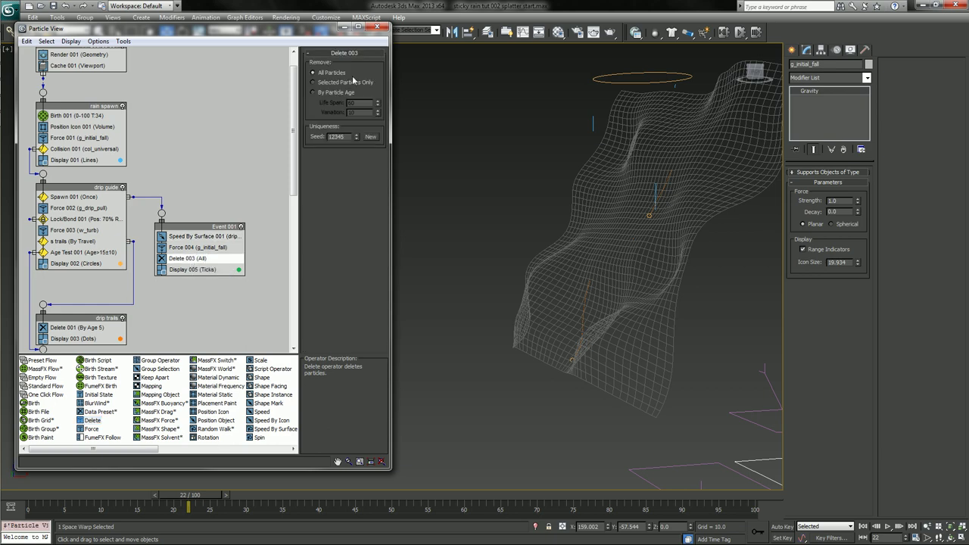
# Set Delete 003 to By Particle Age, life span 3, variation 2, with a new seed.
pyautogui.click(318, 92)
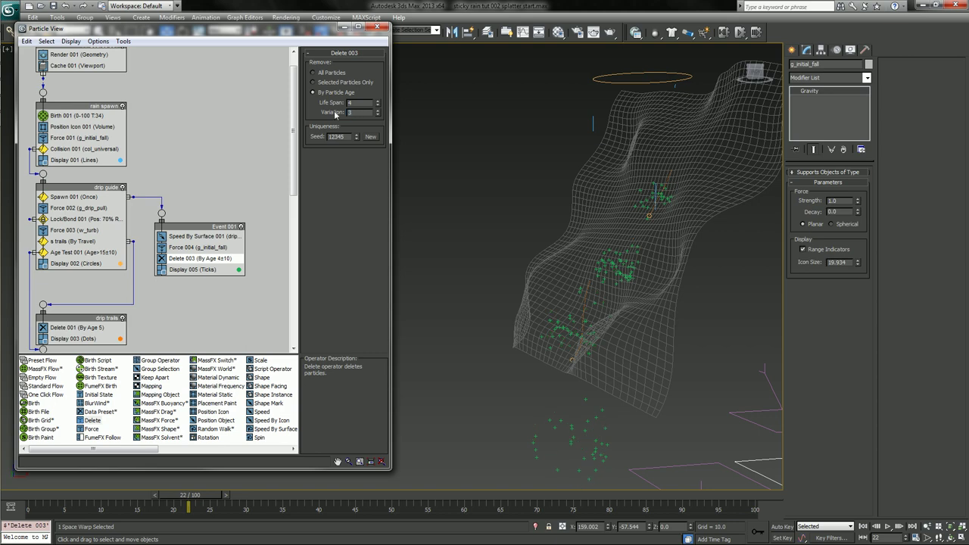
pyautogui.press('Return')
pyautogui.click(367, 138)
pyautogui.moveTo(79, 505); pyautogui.dragTo(279, 524)
pyautogui.press('/')
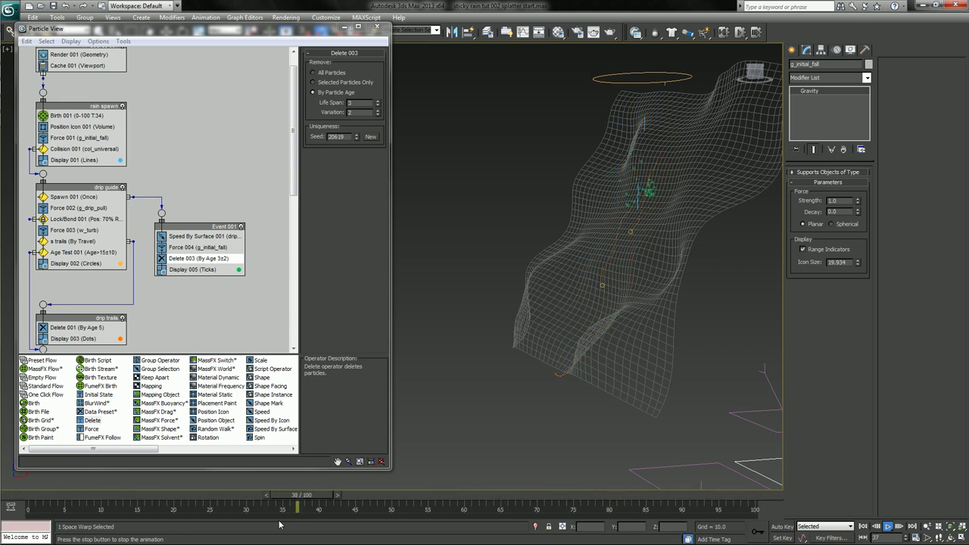
pyautogui.press('/')
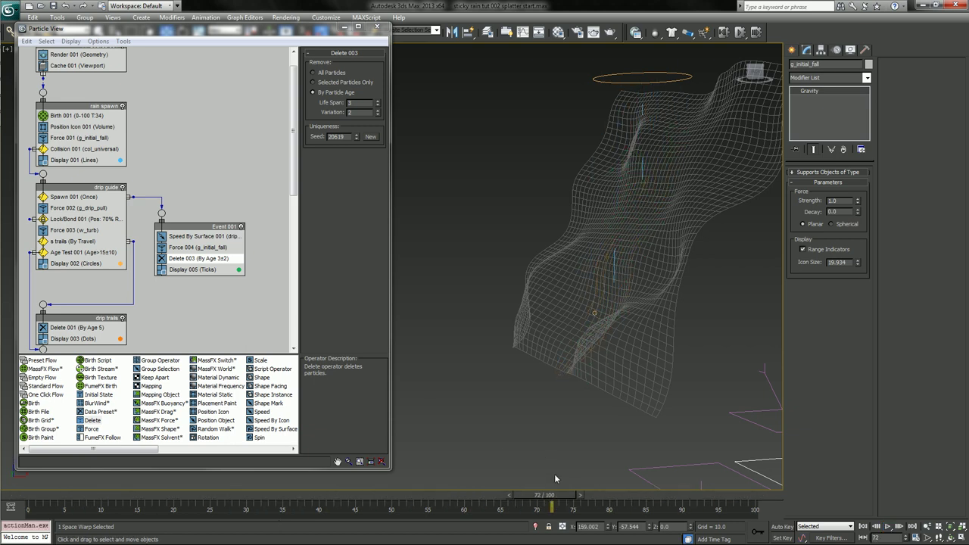
# Enable Real Time playback in Time Configuration.
pyautogui.click(915, 538)
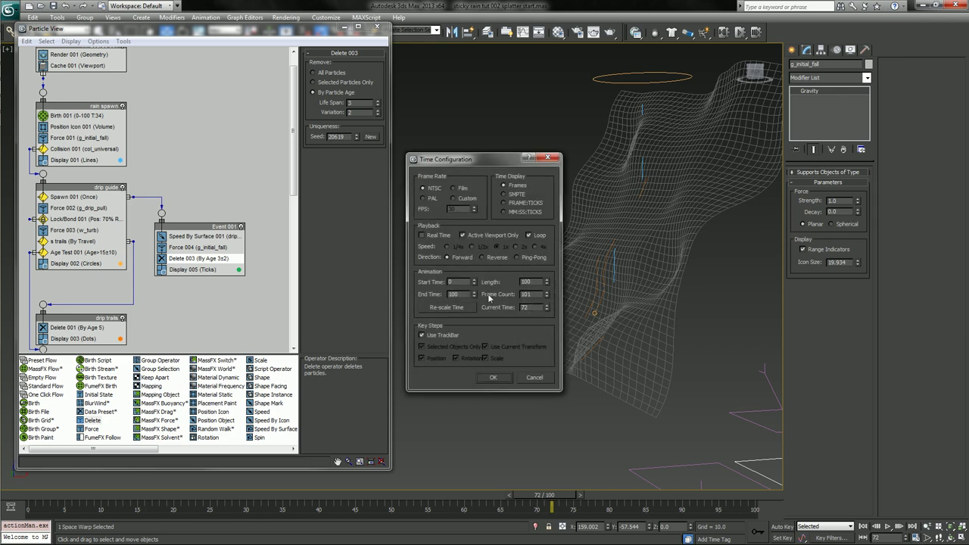
pyautogui.click(424, 236)
pyautogui.click(493, 377)
# Play the animation from frame 12 while orbiting around the falling drips.
pyautogui.moveTo(551, 495); pyautogui.dragTo(125, 492)
pyautogui.press('/')
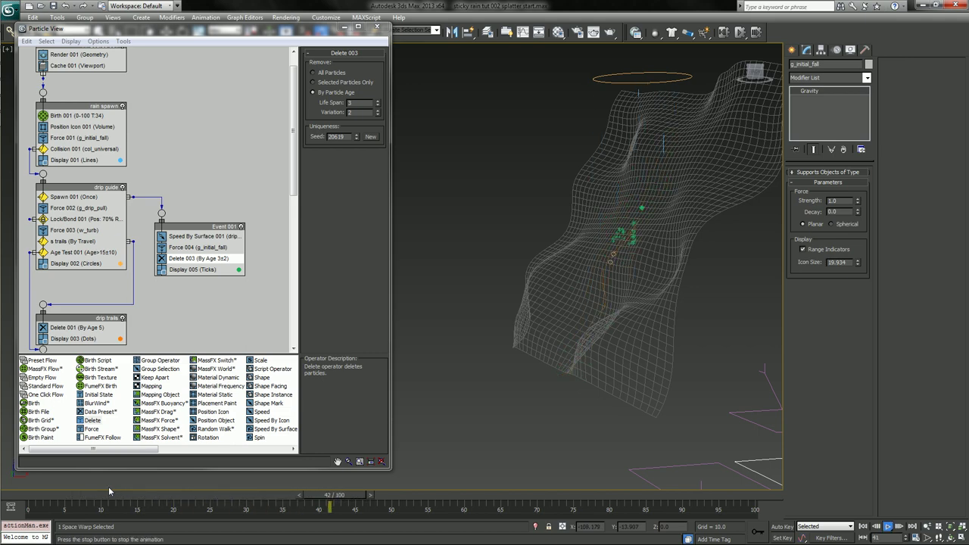
pyautogui.hotkey('ctrl', 'r')
pyautogui.moveTo(460, 322); pyautogui.dragTo(441, 318)
pyautogui.rightClick(441, 318)
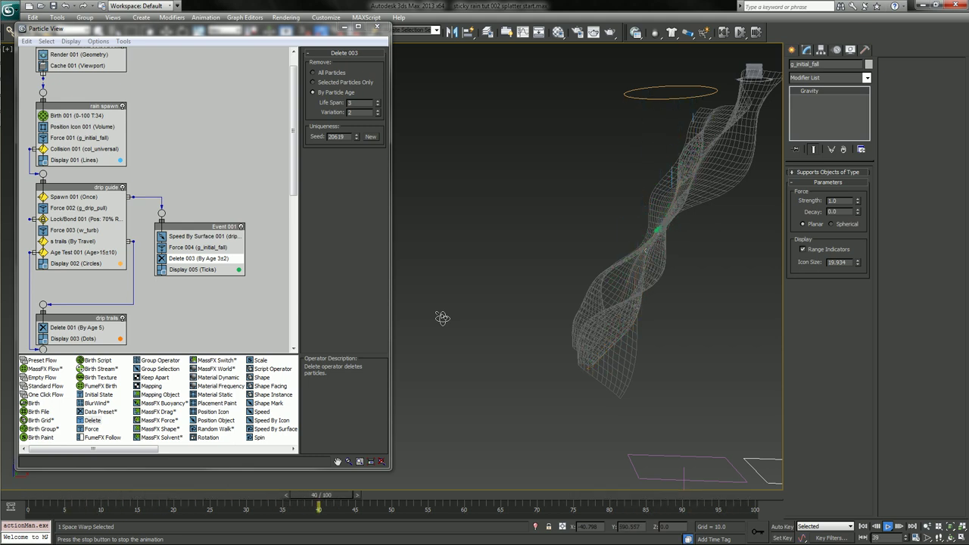
# Set Force 004's influence to 500% and play from about frame 10.
pyautogui.press('/')
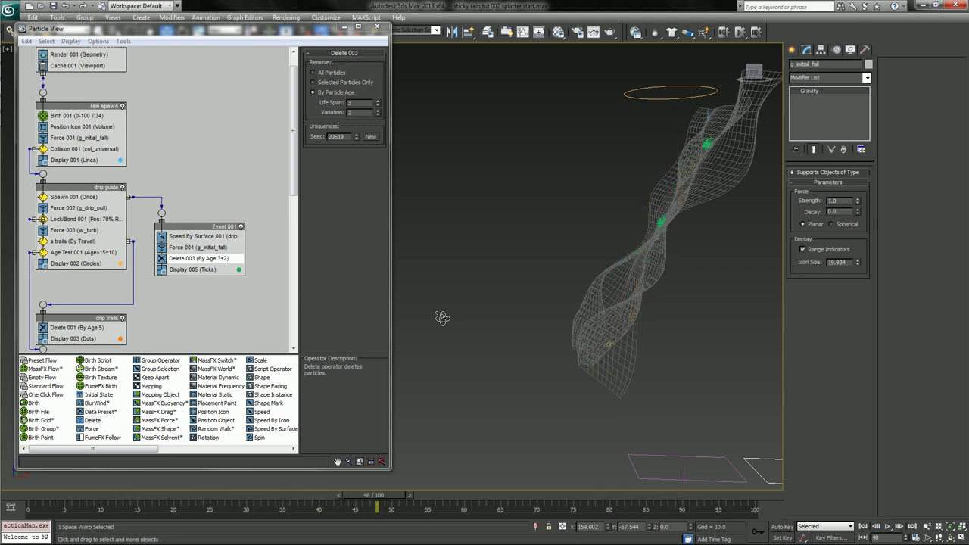
pyautogui.click(209, 238)
pyautogui.click(215, 248)
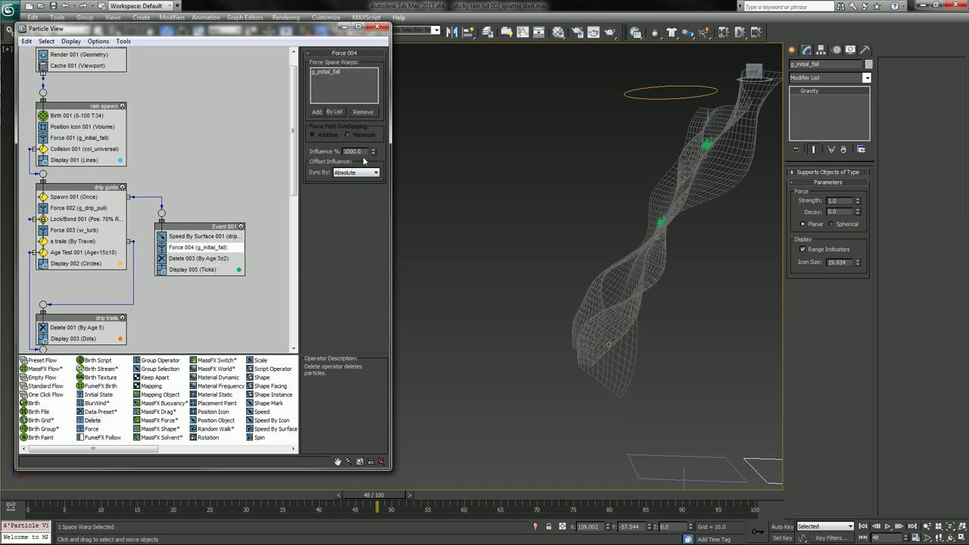
pyautogui.write('500')
pyautogui.press('Return')
pyautogui.moveTo(608, 438); pyautogui.dragTo(516, 409, button='middle')
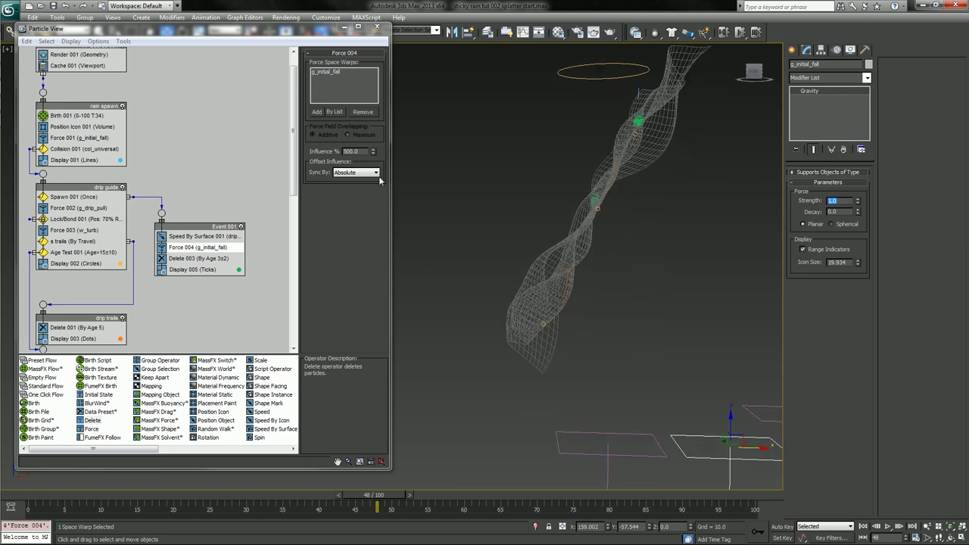
pyautogui.moveTo(270, 498); pyautogui.dragTo(98, 498)
pyautogui.press('/')
pyautogui.press('/')
# Try a Force 004 influence of 250% and preview particles at frame 68.
pyautogui.click(332, 148)
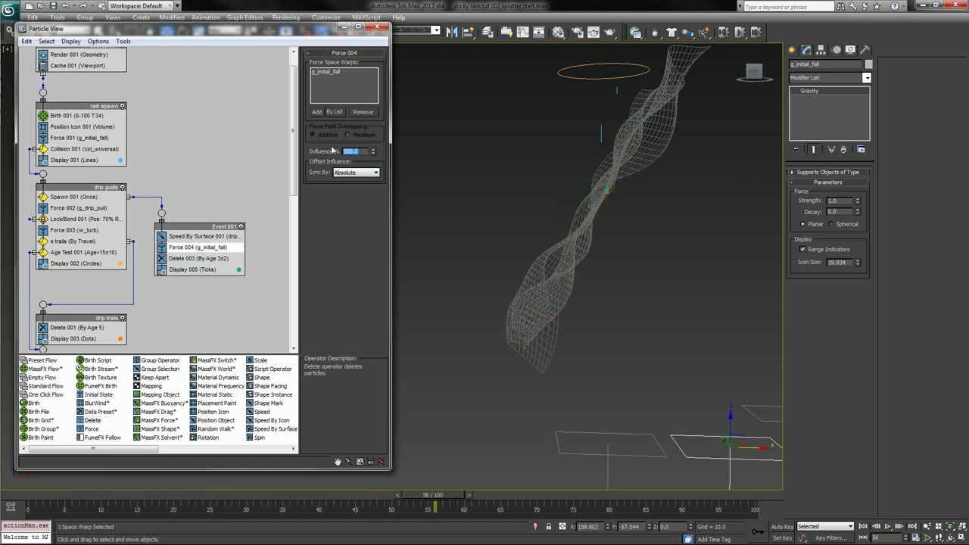
pyautogui.write('250')
pyautogui.press('Return')
pyautogui.click(831, 201)
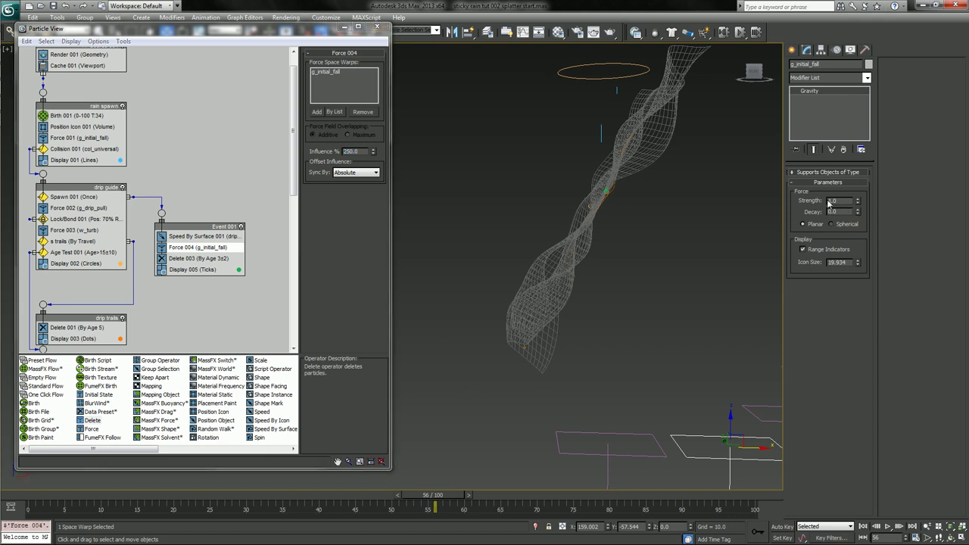
pyautogui.moveTo(414, 501); pyautogui.dragTo(630, 519)
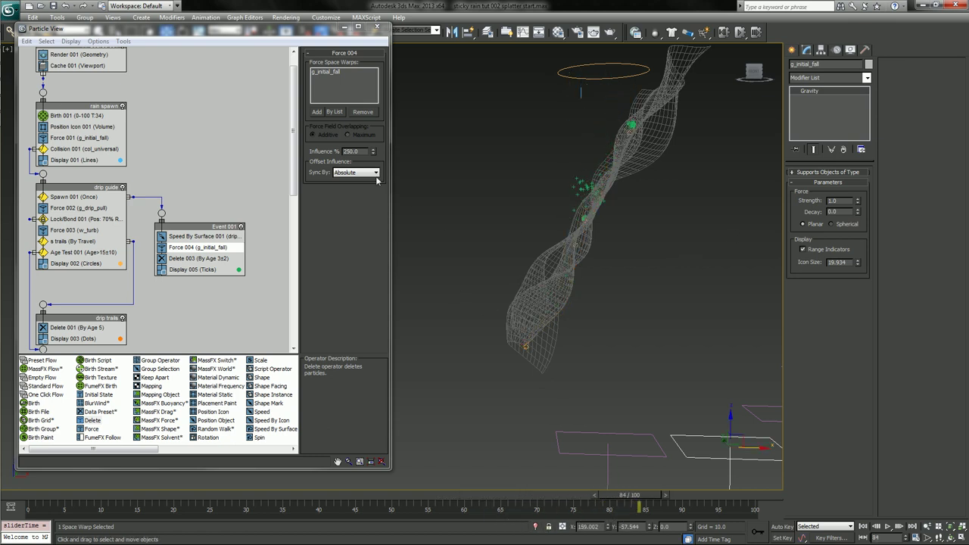
# Restore the Force 004 influence to 500% and play the animation.
pyautogui.moveTo(362, 151); pyautogui.dragTo(315, 149)
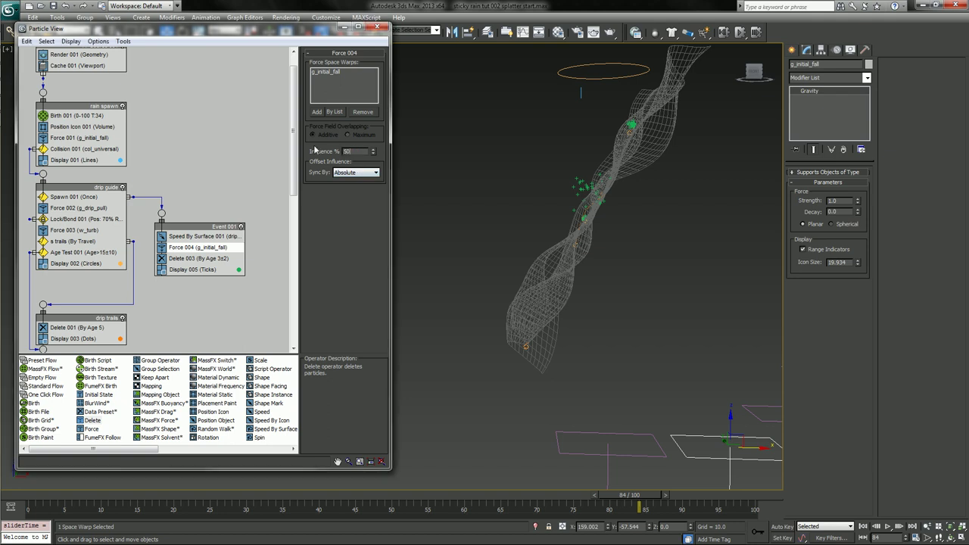
pyautogui.press('Return')
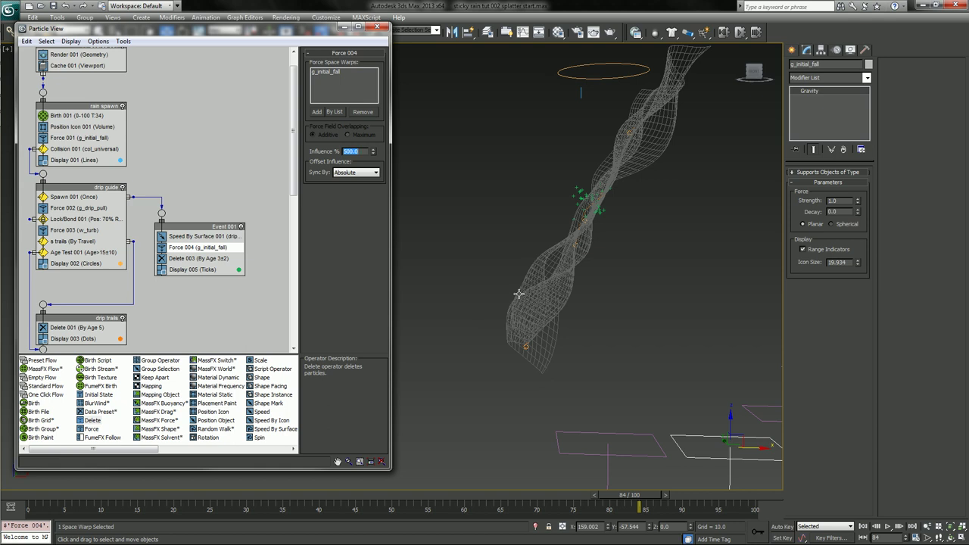
pyautogui.press('/')
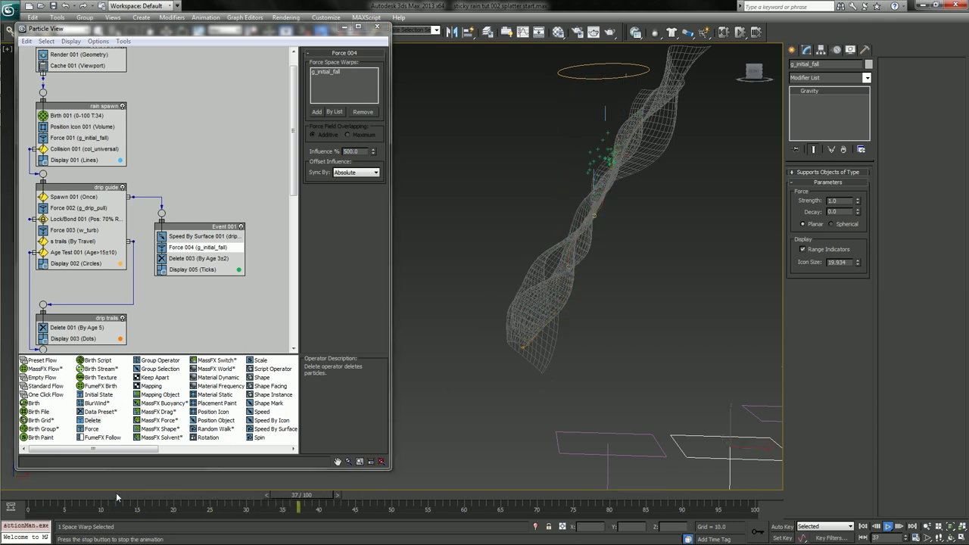
pyautogui.press('/')
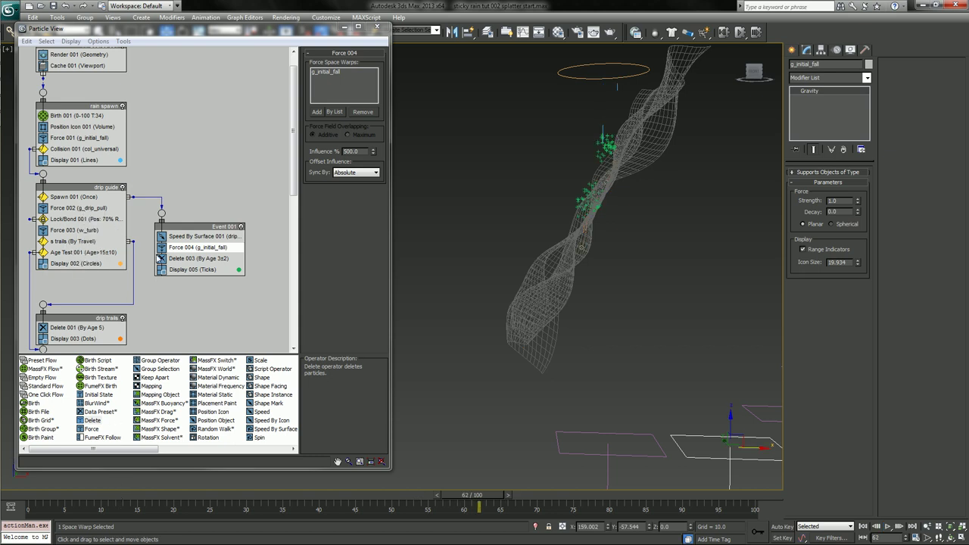
pyautogui.click(193, 258)
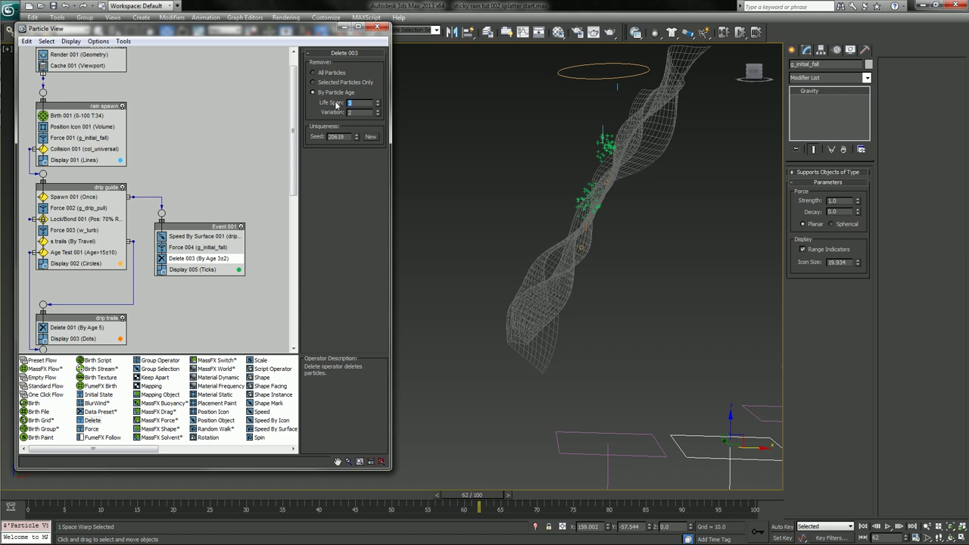
# Set Delete 003 to life span 4, variation 3 and replay from frame 22.
pyautogui.doubleClick(348, 112)
pyautogui.moveTo(389, 498); pyautogui.dragTo(173, 471)
pyautogui.press('/')
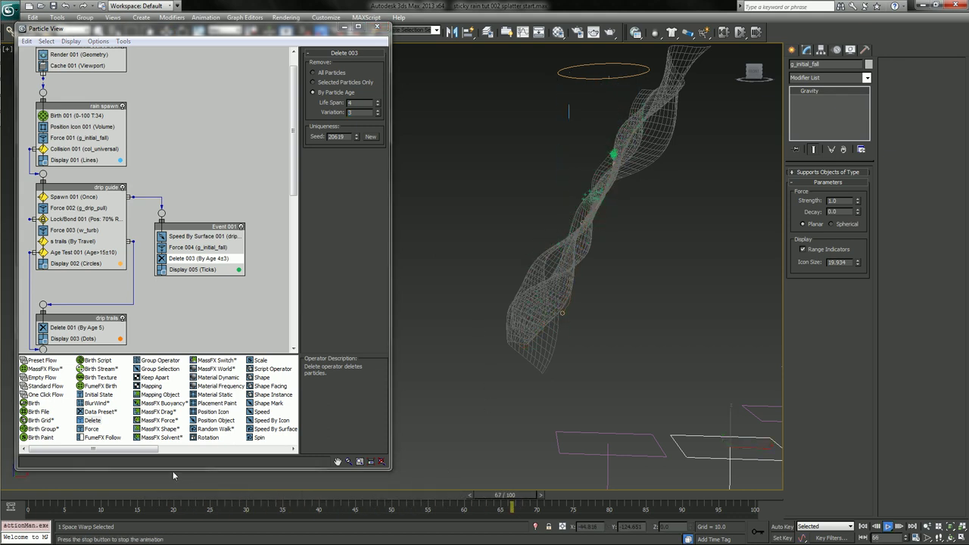
pyautogui.press('/')
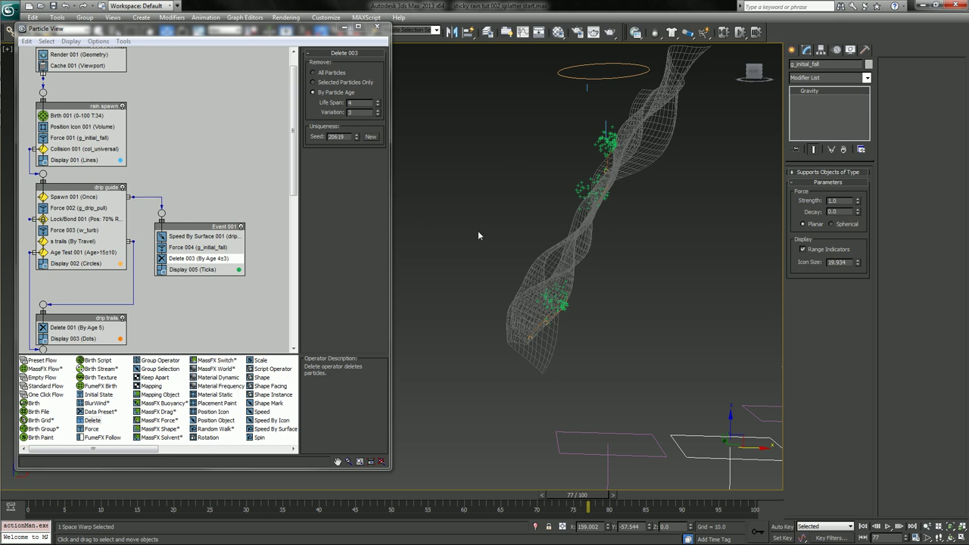
pyautogui.moveTo(360, 489); pyautogui.dragTo(203, 464)
# Orbit to face the wavy surface and scrub through frames 36 to 52.
pyautogui.keyDown('alt'); pyautogui.moveTo(443, 330); pyautogui.dragTo(517, 309, button='middle'); pyautogui.keyUp('alt')
pyautogui.rightClick(495, 299)
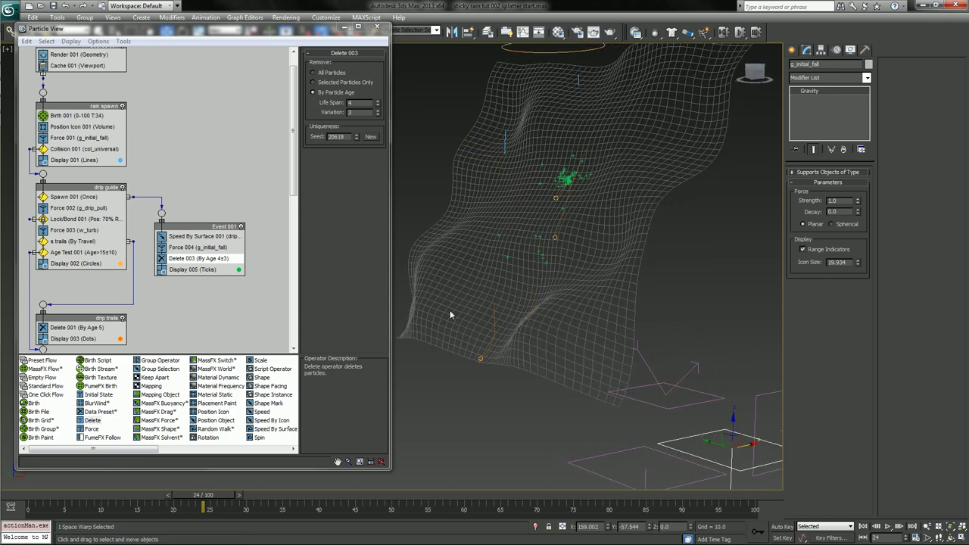
pyautogui.moveTo(212, 497); pyautogui.dragTo(278, 498)
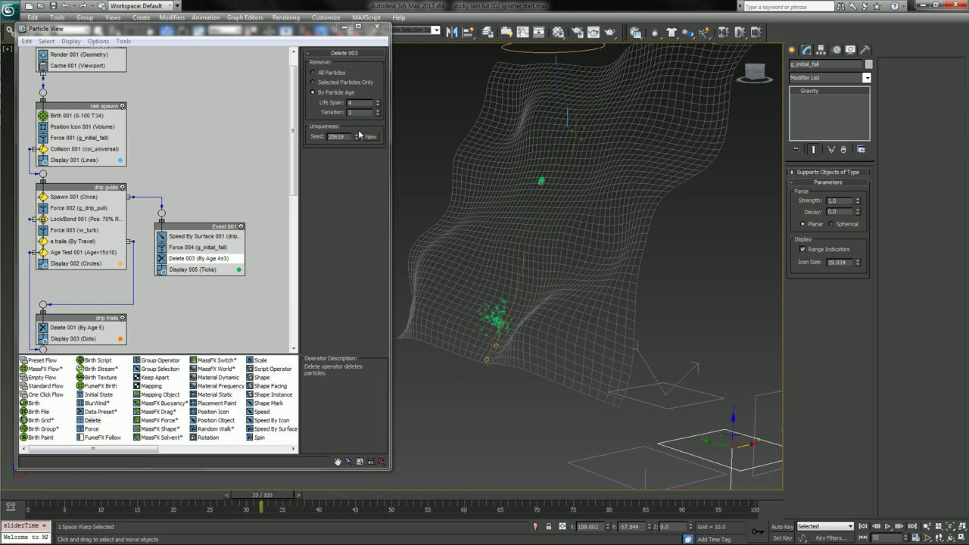
pyautogui.moveTo(277, 500); pyautogui.dragTo(144, 459)
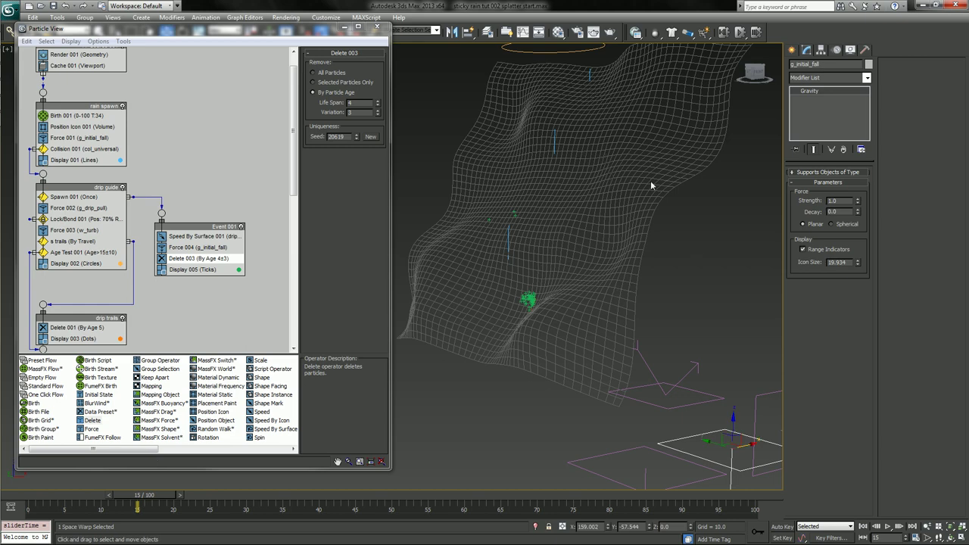
pyautogui.moveTo(676, 217); pyautogui.dragTo(614, 220)
# Deselect all, inspect Spawn 001 while scrubbing frames 25 and 7, then select Birth 001.
pyautogui.click(696, 230)
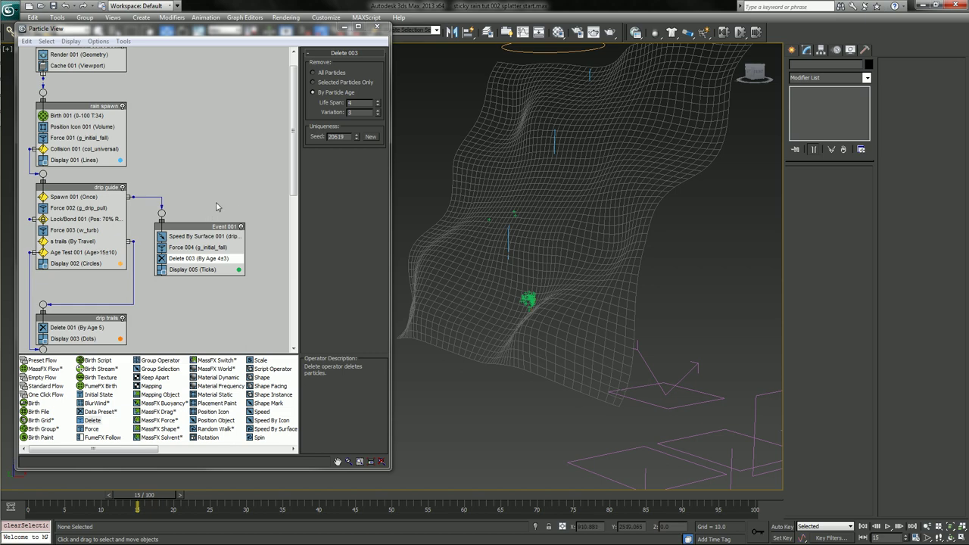
pyautogui.click(87, 197)
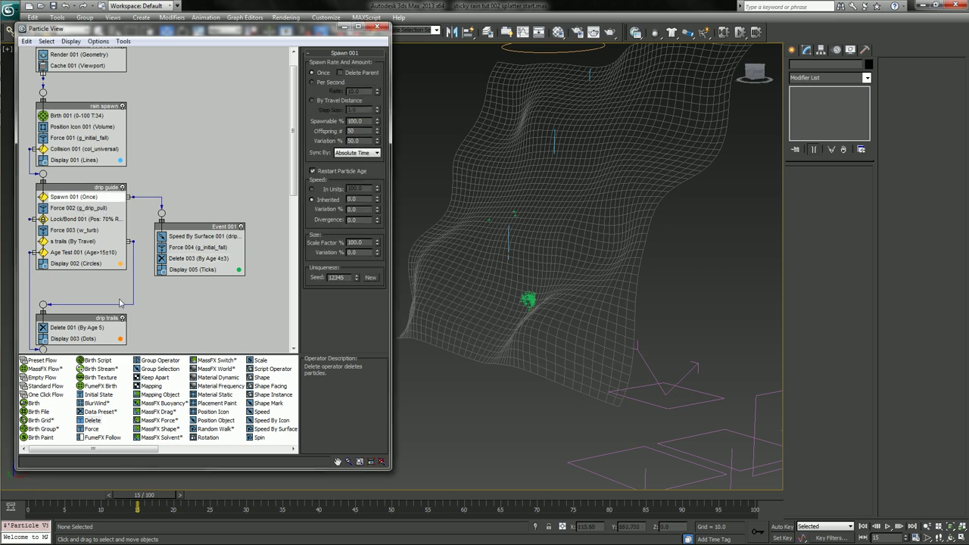
pyautogui.moveTo(121, 450); pyautogui.dragTo(219, 460)
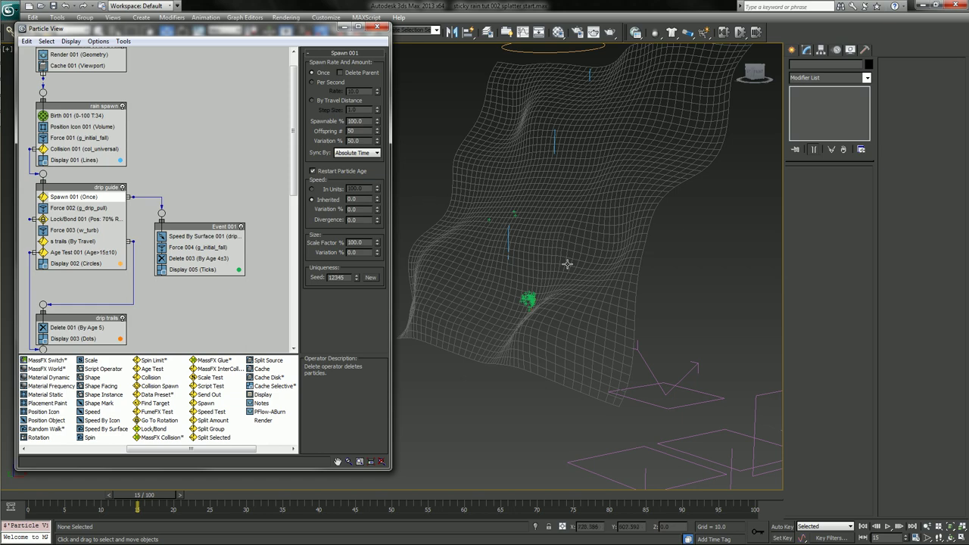
pyautogui.moveTo(147, 500); pyautogui.dragTo(203, 499)
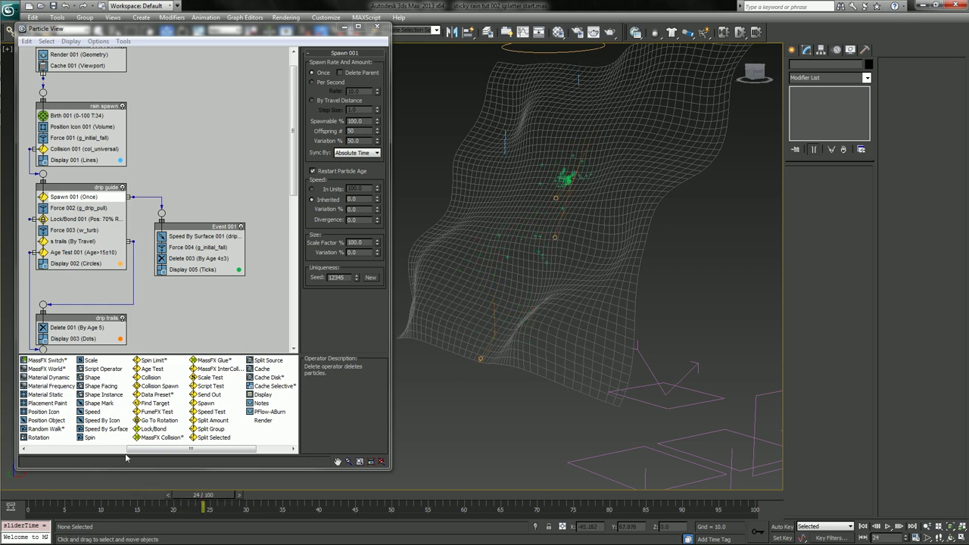
pyautogui.moveTo(203, 499); pyautogui.dragTo(79, 500)
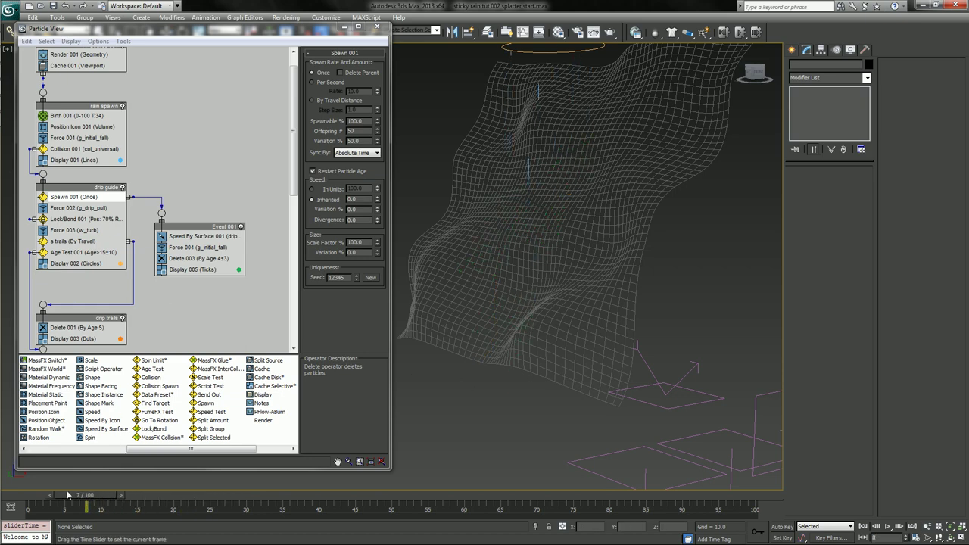
pyautogui.click(72, 115)
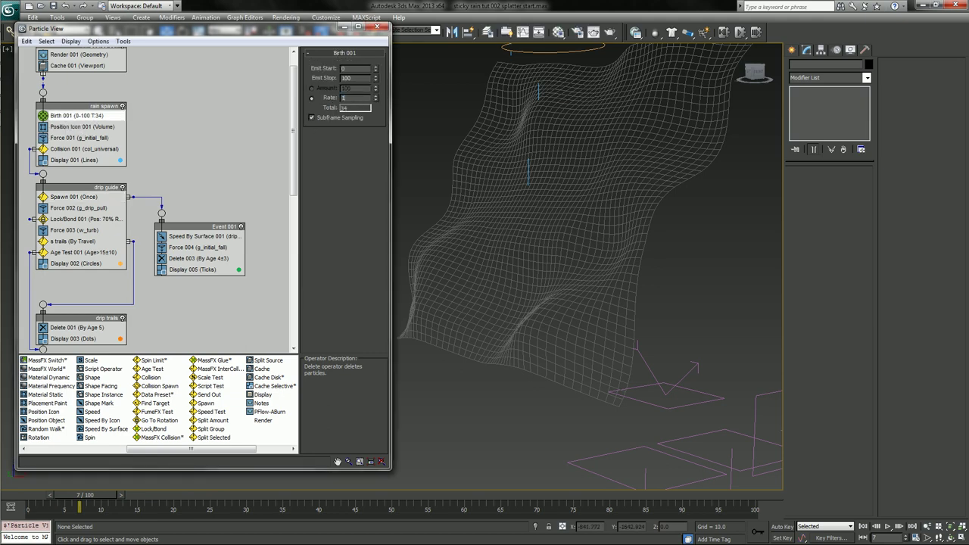
# Commit Birth 001 rate 100 (334 drops) and view the denser rain edge-on.
pyautogui.press('Return')
pyautogui.moveTo(97, 501); pyautogui.dragTo(330, 502)
pyautogui.keyDown('alt'); pyautogui.moveTo(547, 280); pyautogui.dragTo(467, 300, button='middle'); pyautogui.keyUp('alt')
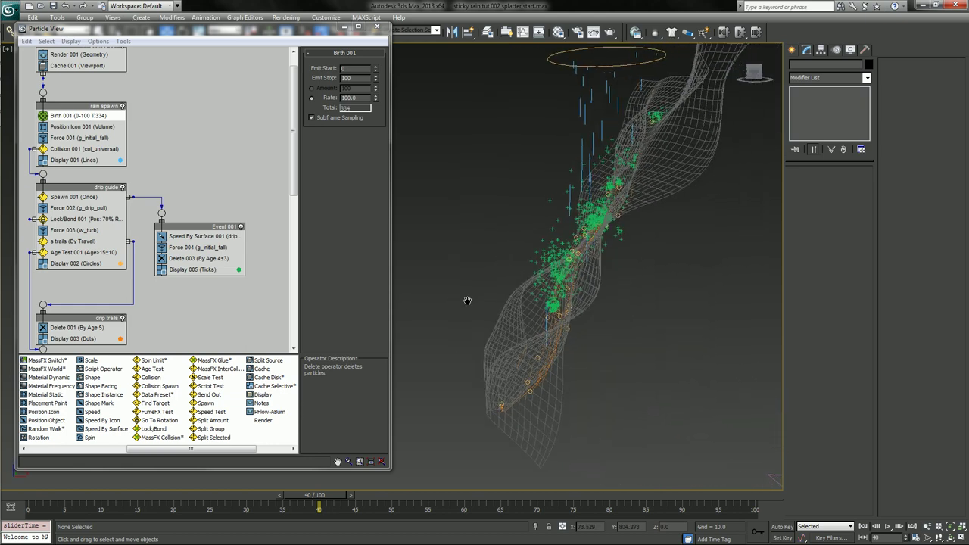
pyautogui.click(73, 197)
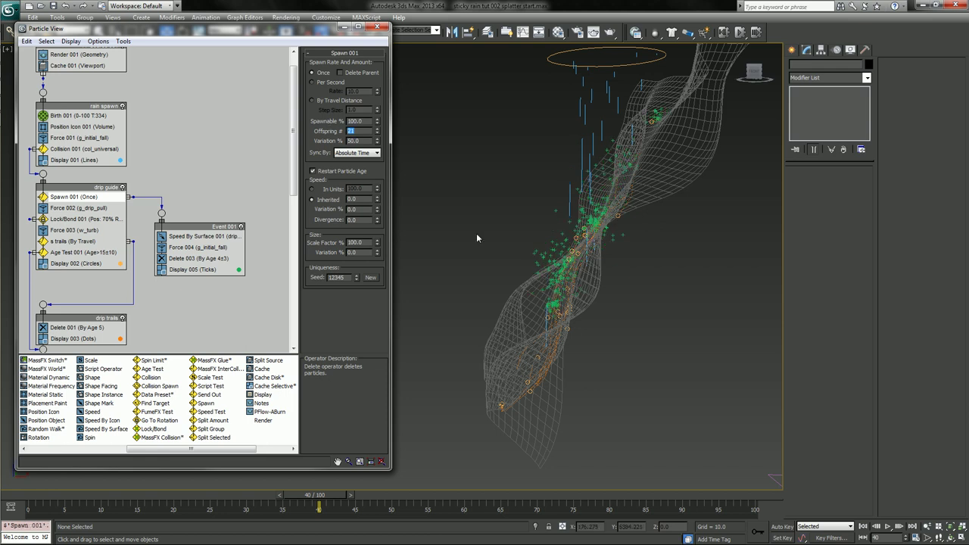
# Set Speed By Surface 001 to speed 35 and variation 28.
pyautogui.click(195, 236)
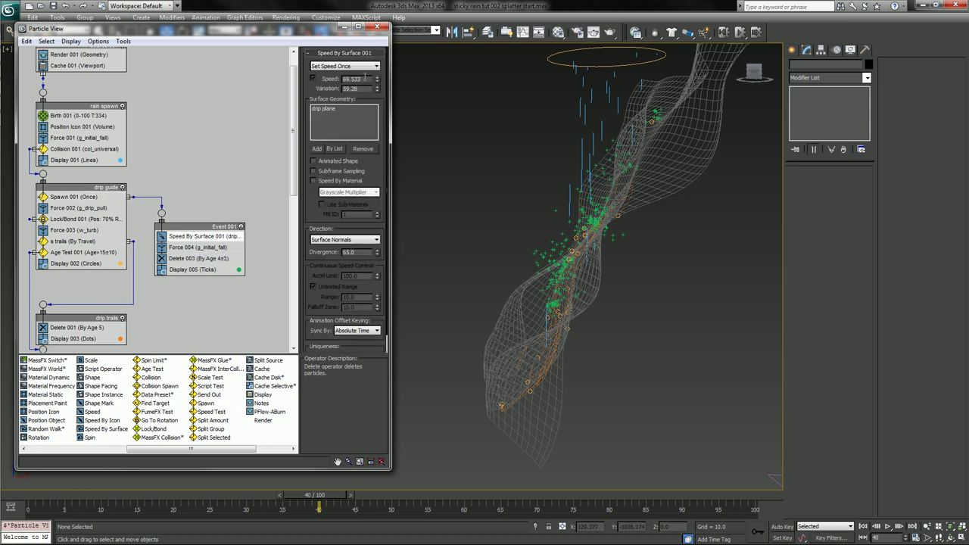
pyautogui.moveTo(365, 80); pyautogui.dragTo(321, 78)
pyautogui.press('Tab')
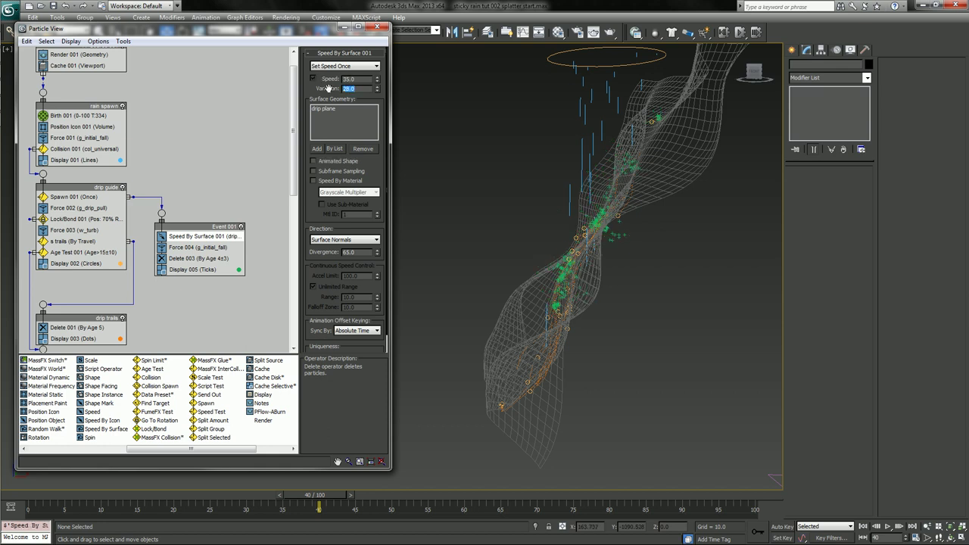
# Preview the slower splatters from frame 42 and from the start, then orbit to the surface.
pyautogui.moveTo(320, 500); pyautogui.dragTo(246, 501)
pyautogui.press('/')
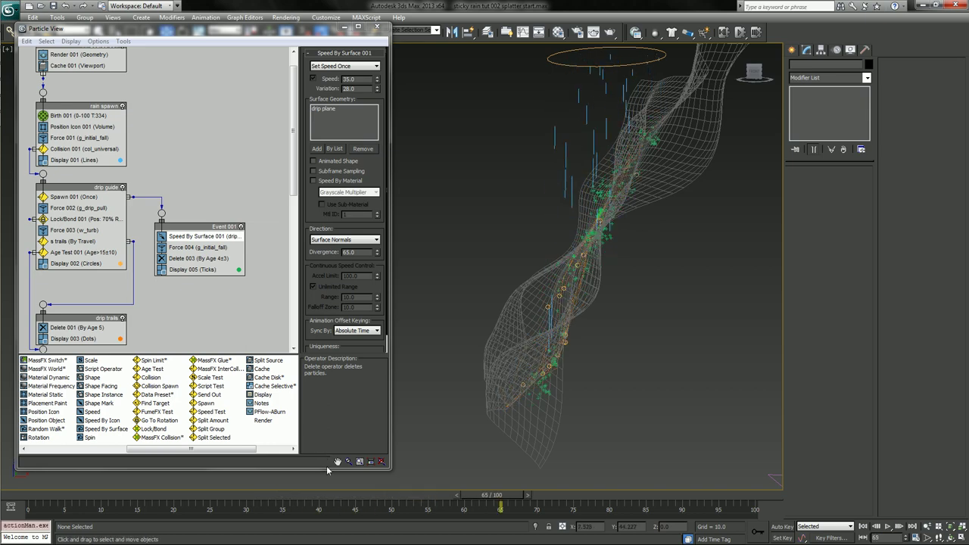
pyautogui.press('/')
pyautogui.press('Home')
pyautogui.press('/')
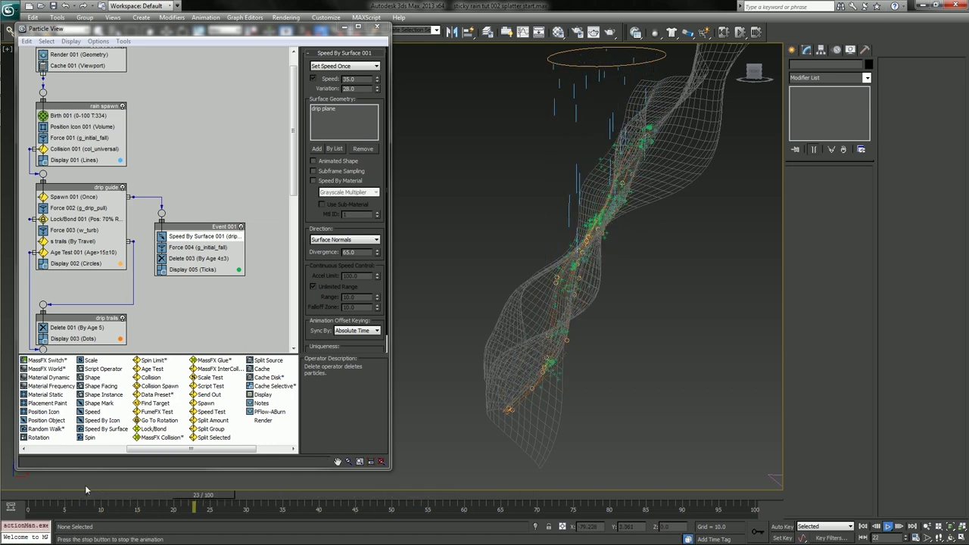
pyautogui.press('/')
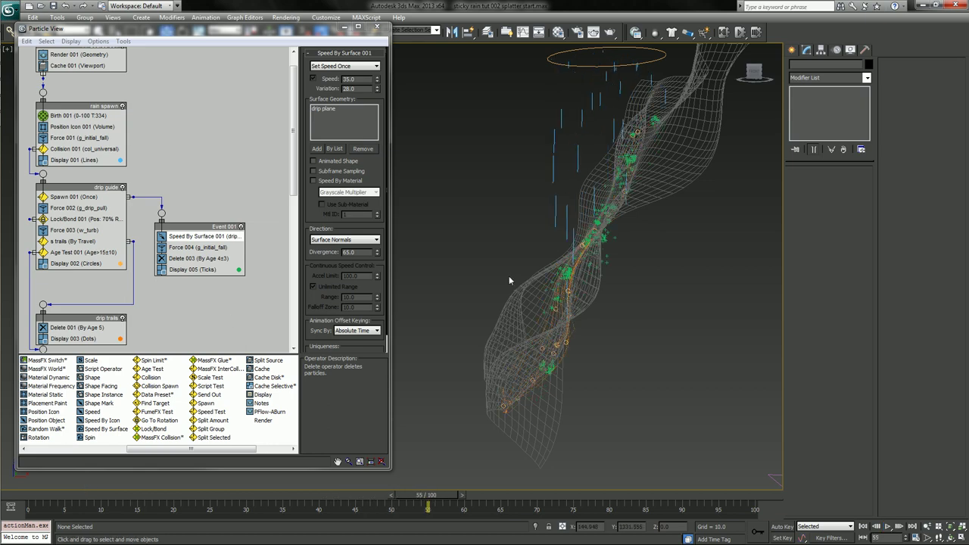
pyautogui.hotkey('ctrl', 'r')
pyautogui.moveTo(512, 275)
pyautogui.mouseDown()
pyautogui.moveTo(468, 252)
pyautogui.moveTo(559, 280)
pyautogui.mouseUp()
pyautogui.rightClick(558, 280)
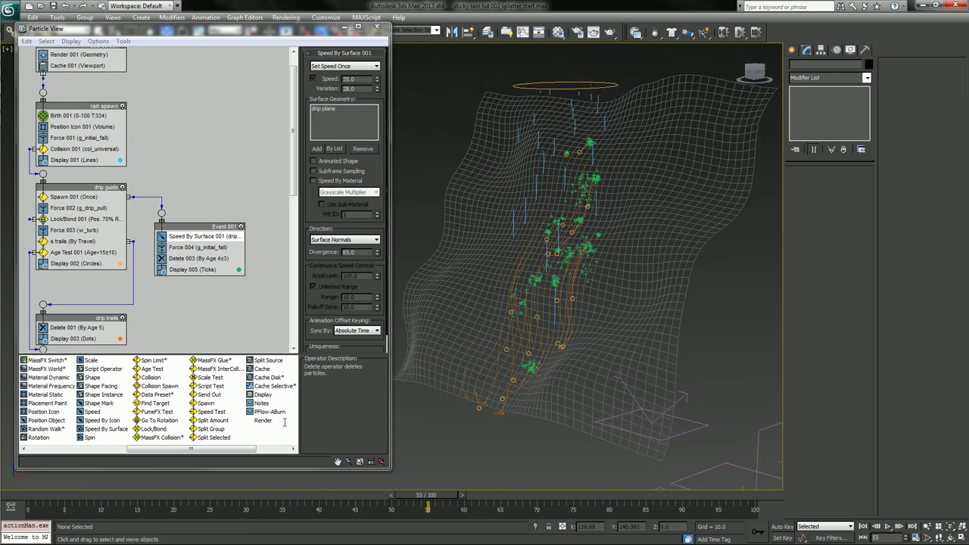
# Turn off the Display 005 Ticks operator while the animation plays.
pyautogui.click(769, 496)
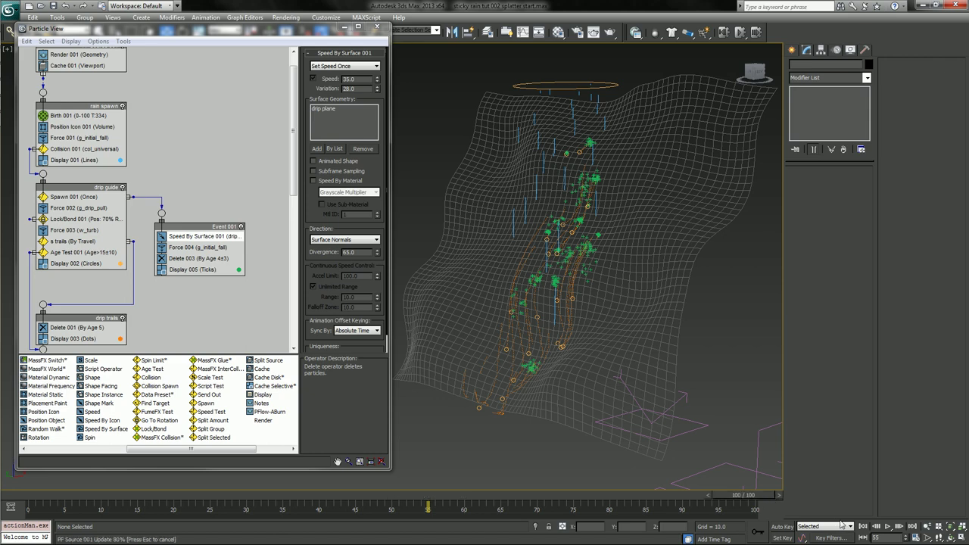
pyautogui.click(889, 526)
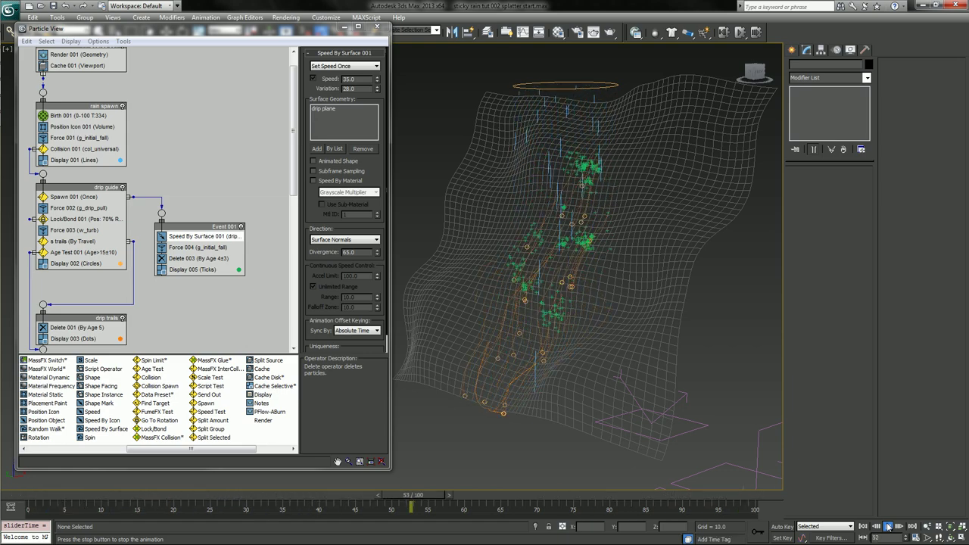
pyautogui.click(162, 270)
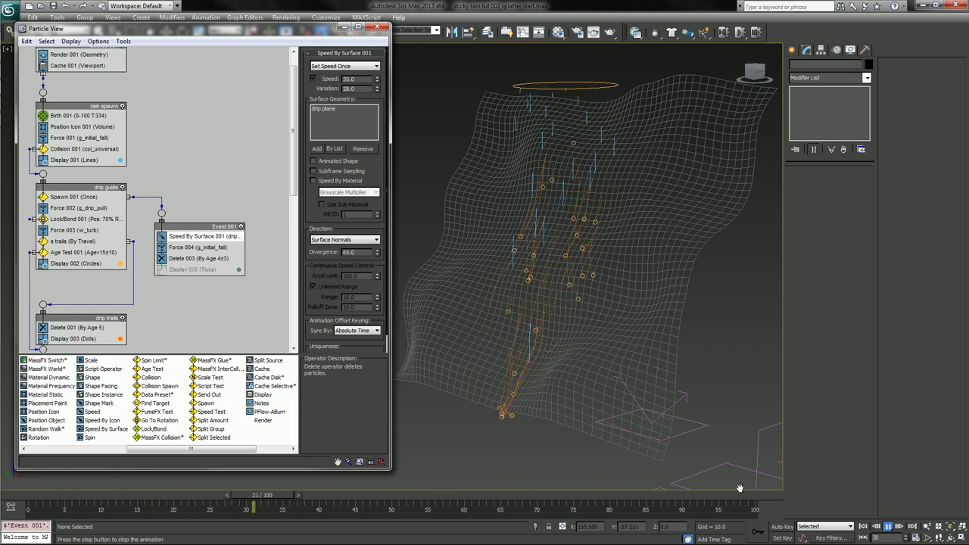
pyautogui.click(771, 501)
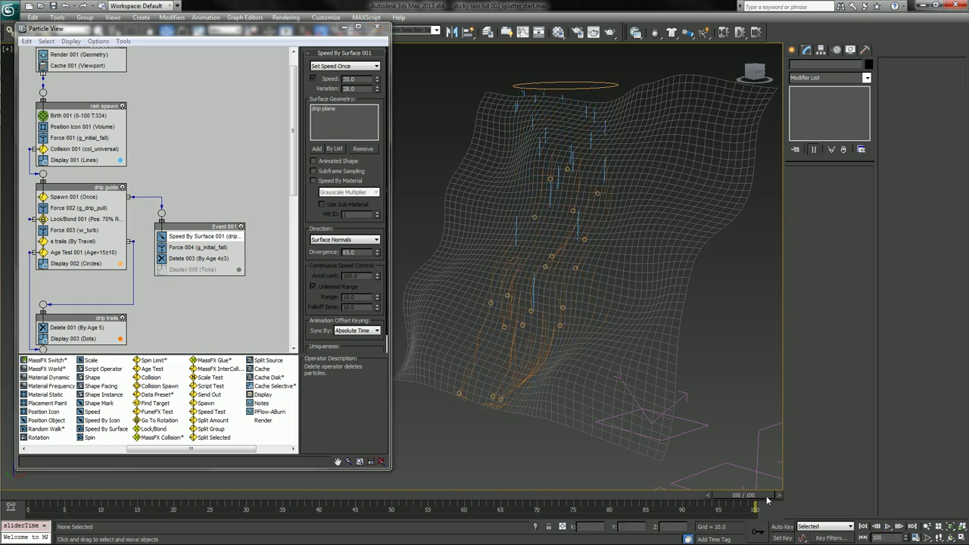
# Replay from about frame 40 and again from the start, zoomed out.
pyautogui.moveTo(760, 499); pyautogui.dragTo(318, 498)
pyautogui.press('/')
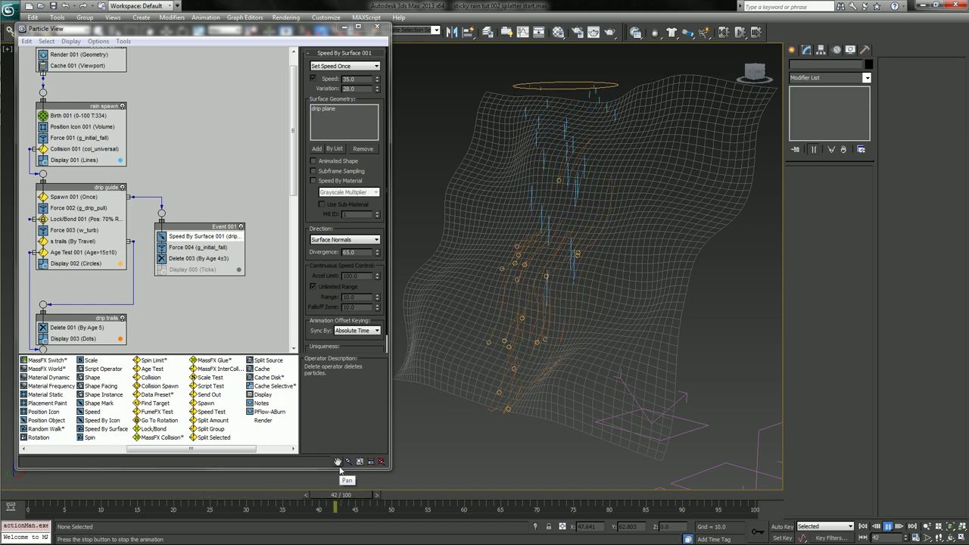
pyautogui.press('/')
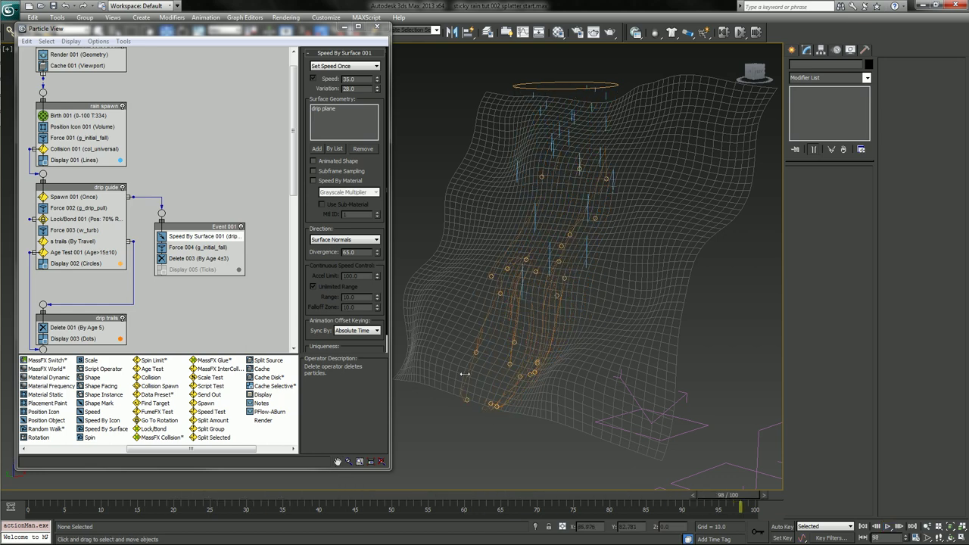
pyautogui.press('Home')
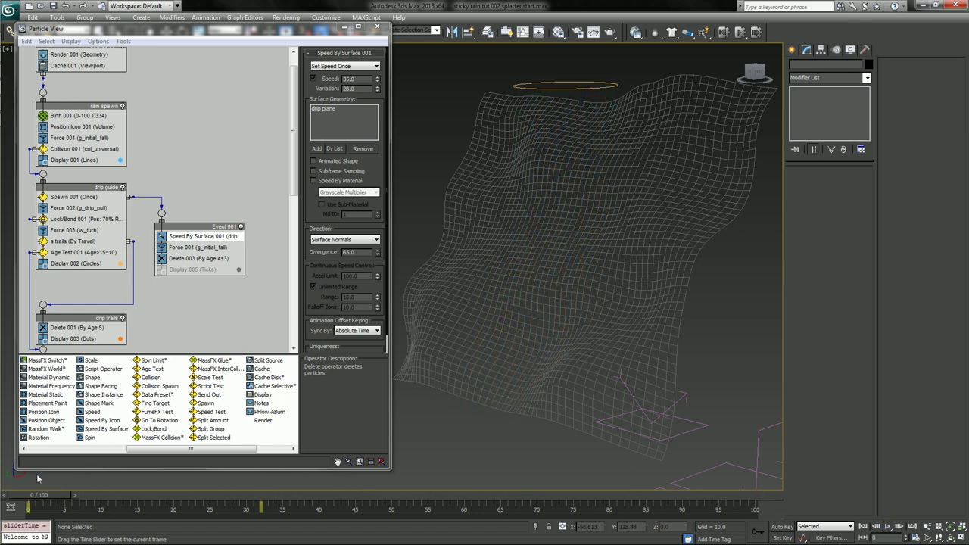
pyautogui.scroll(-5, 621, 187)
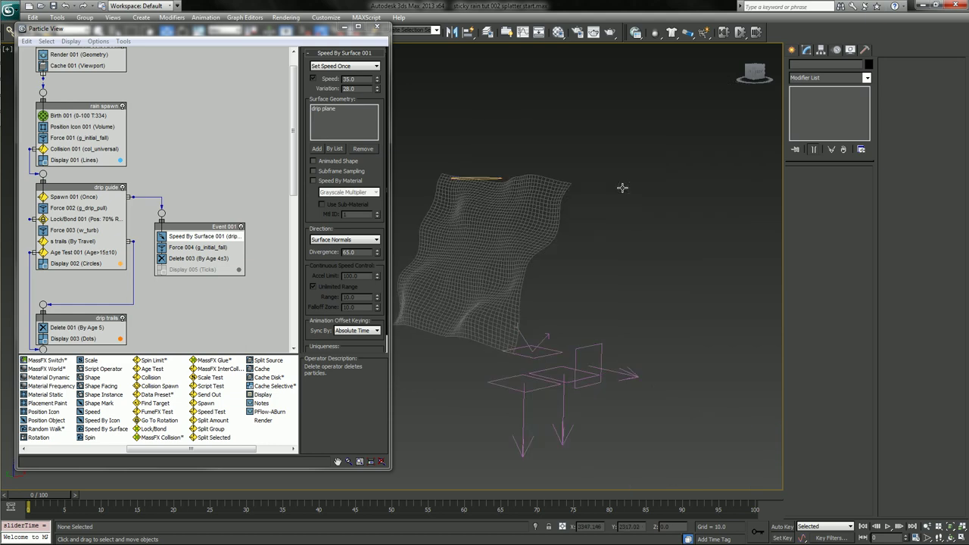
pyautogui.press('/')
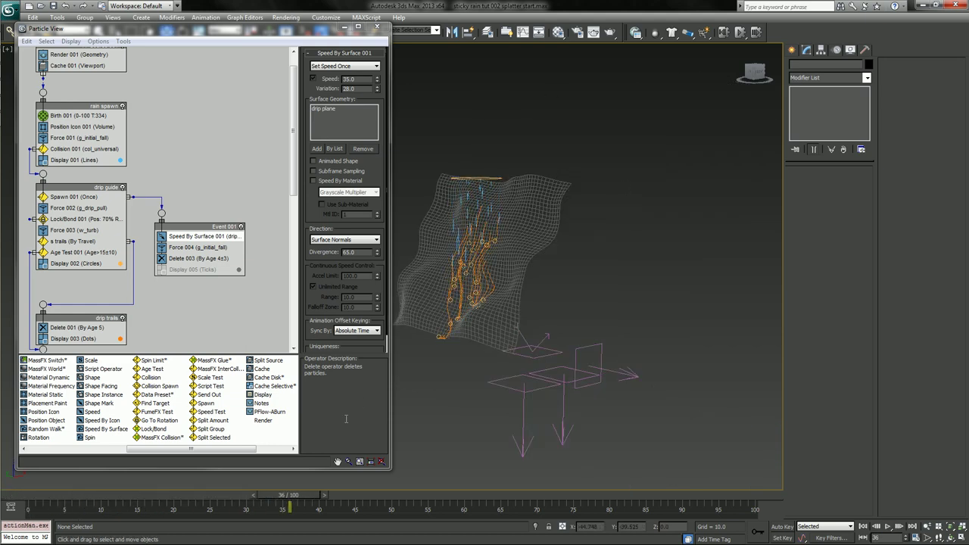
# Reapply the g_initial_fall gravity in Event 001's Force 004 at 1000% influence, then jump to the last frame.
pyautogui.click(564, 433)
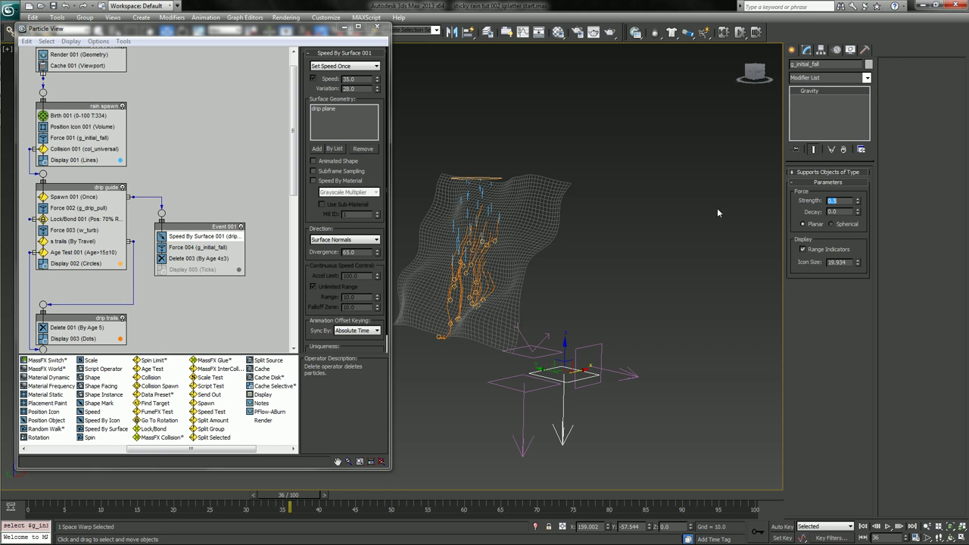
pyautogui.click(203, 248)
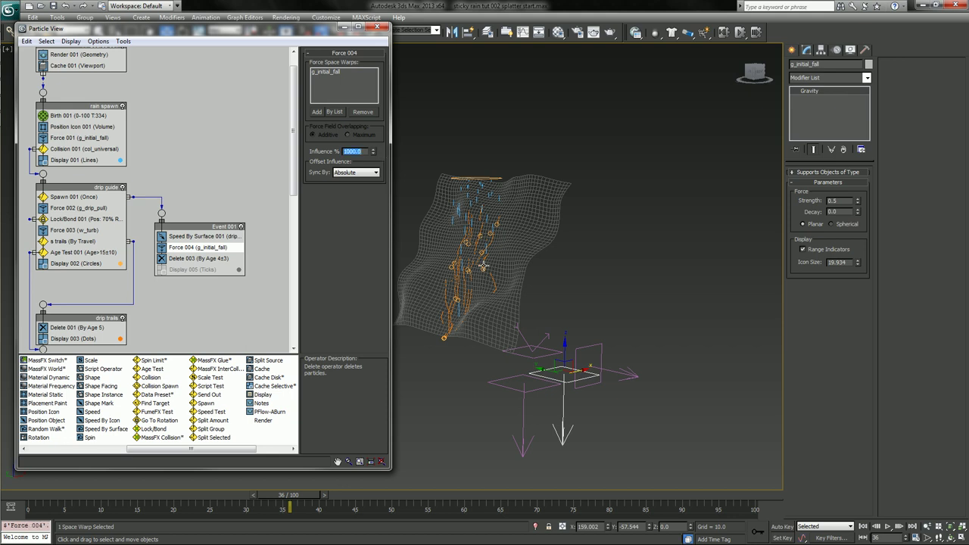
pyautogui.scroll(3, 483, 267)
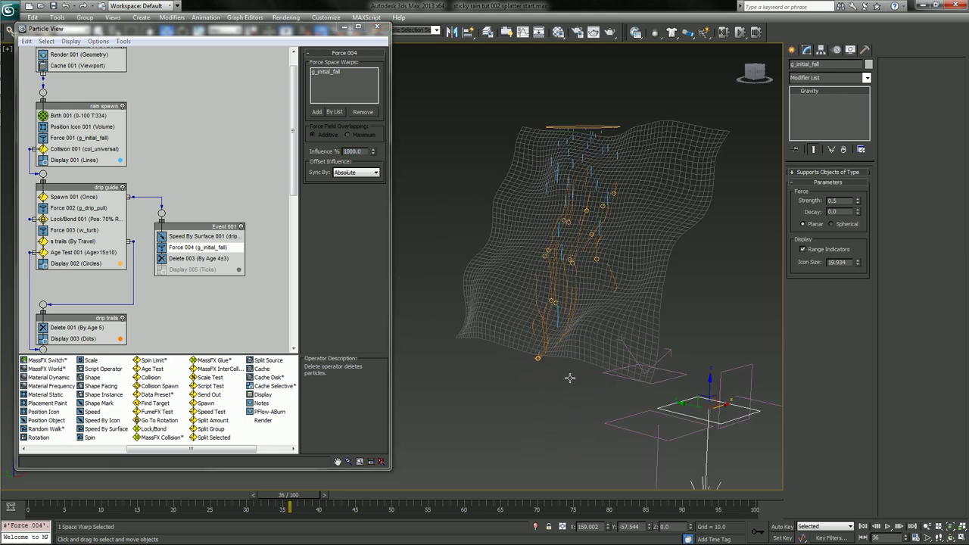
pyautogui.click(770, 498)
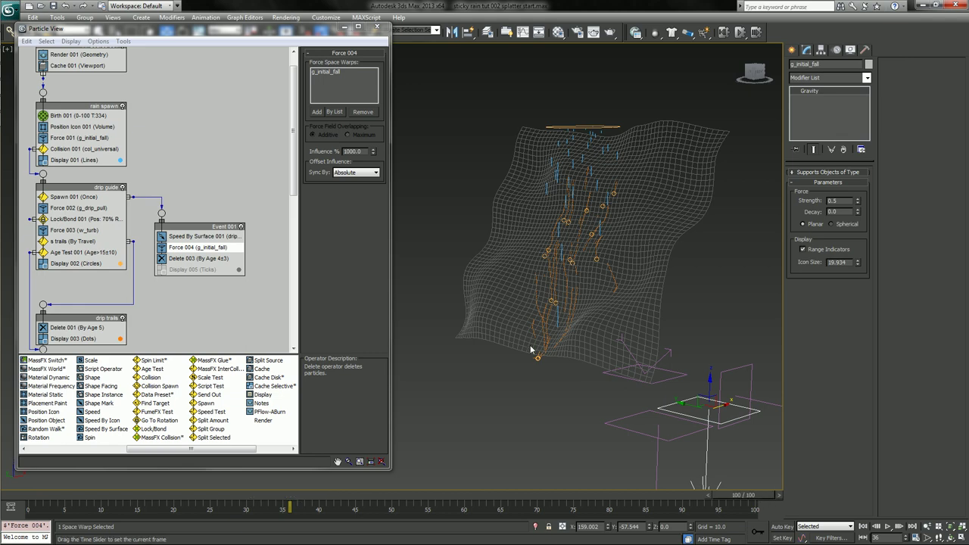
# With nothing selected, play the animation and stop around frame 26 to watch the drip trails.
pyautogui.click(105, 482)
pyautogui.press('/')
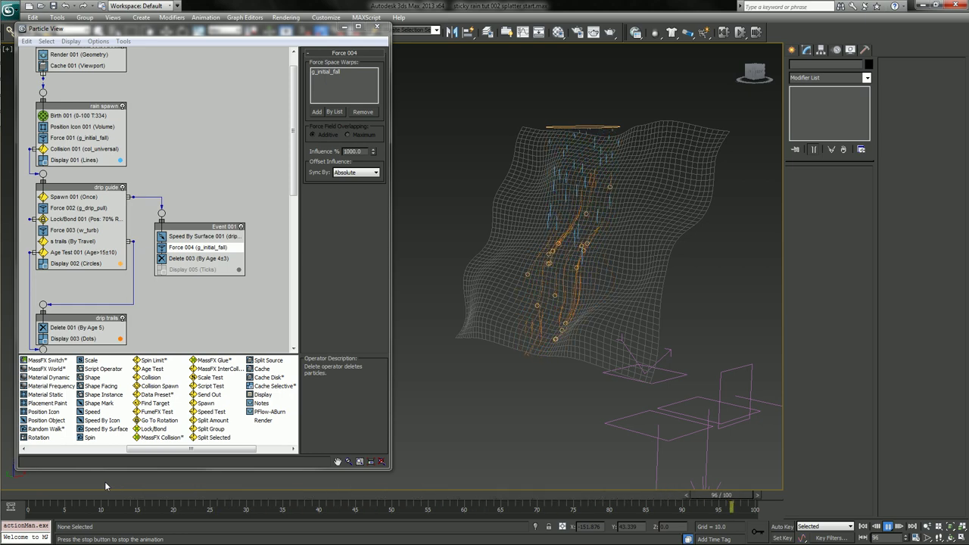
pyautogui.press('/')
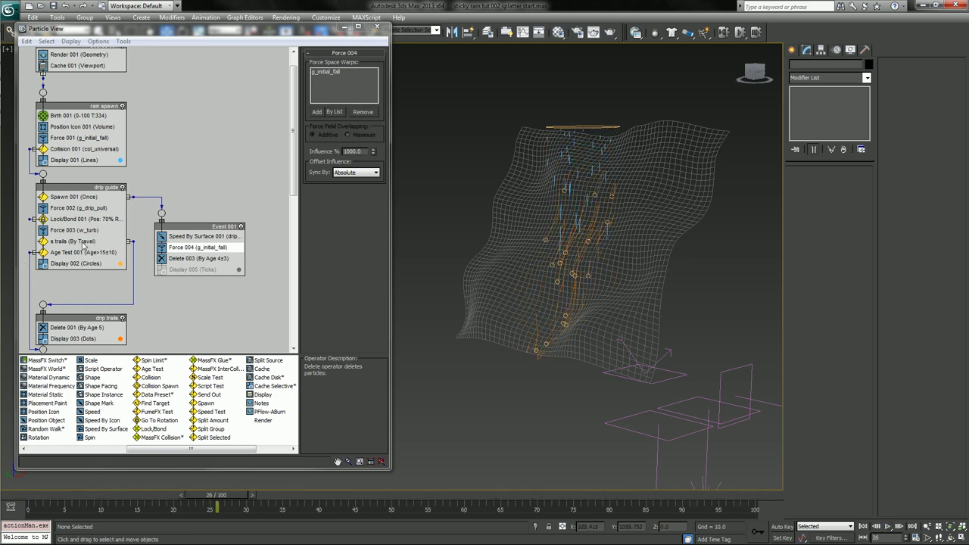
# Lower the Lock/Bond 001 speed limit to 19.25 and replay the slower drips.
pyautogui.click(73, 220)
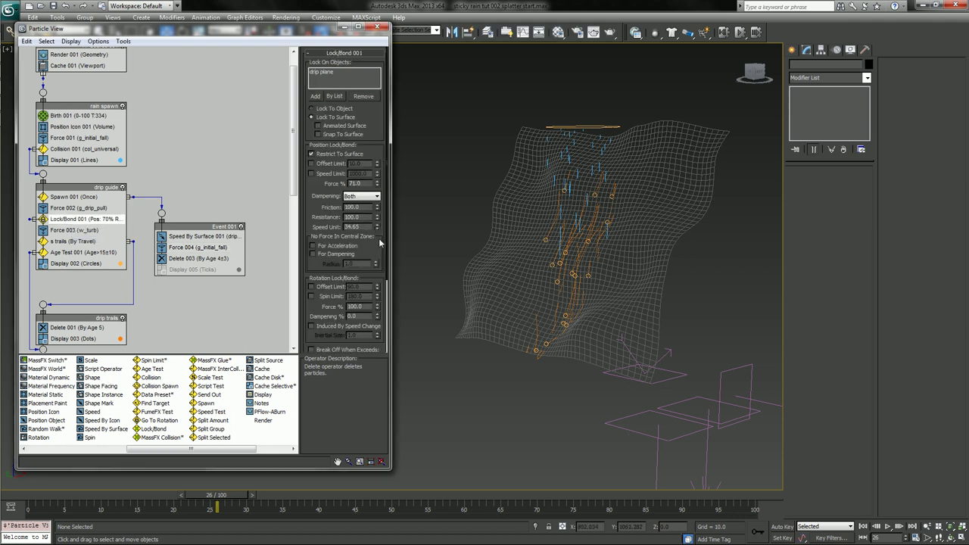
pyautogui.moveTo(376, 226); pyautogui.dragTo(380, 249)
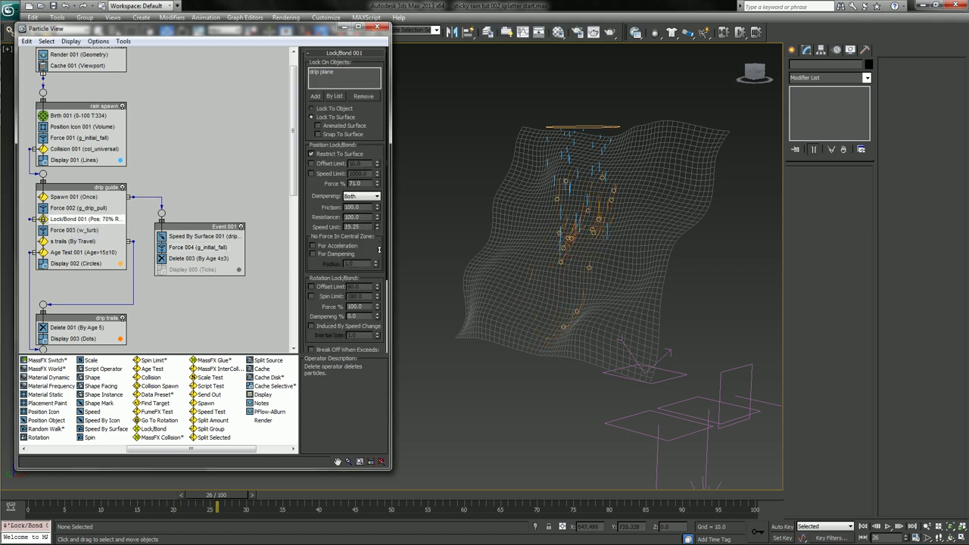
pyautogui.press('/')
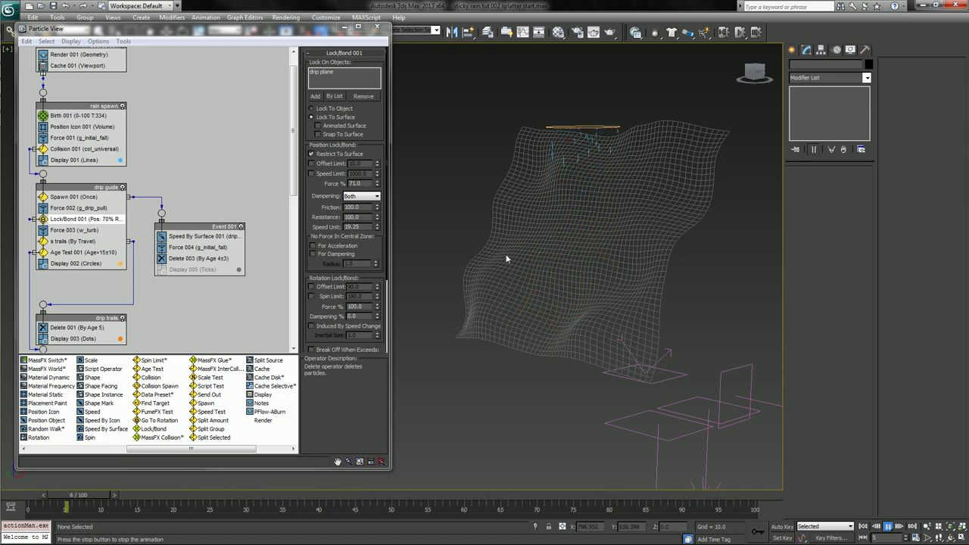
# Stop playback, set Age Test 001 to test value 25 with variation 15, and scrub to frame 41.
pyautogui.press('/')
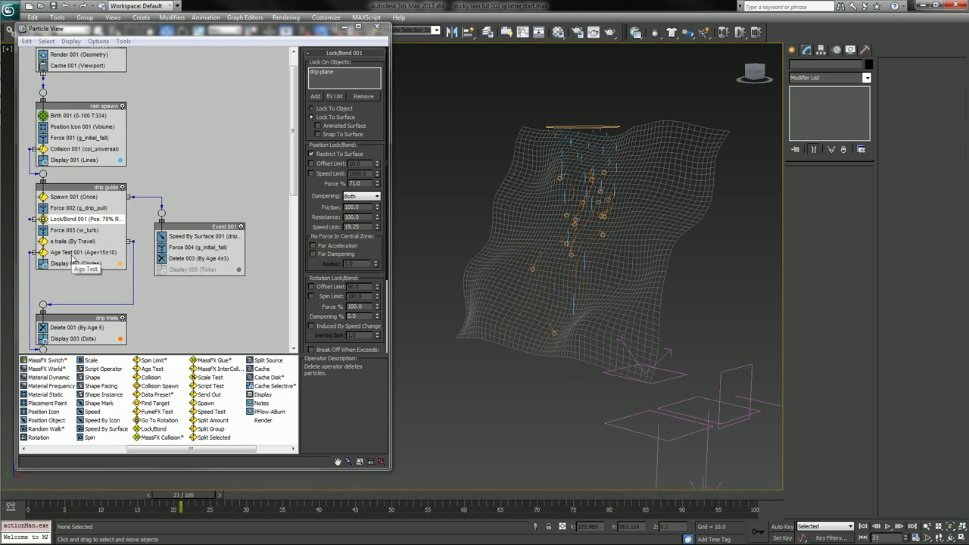
pyautogui.click(76, 252)
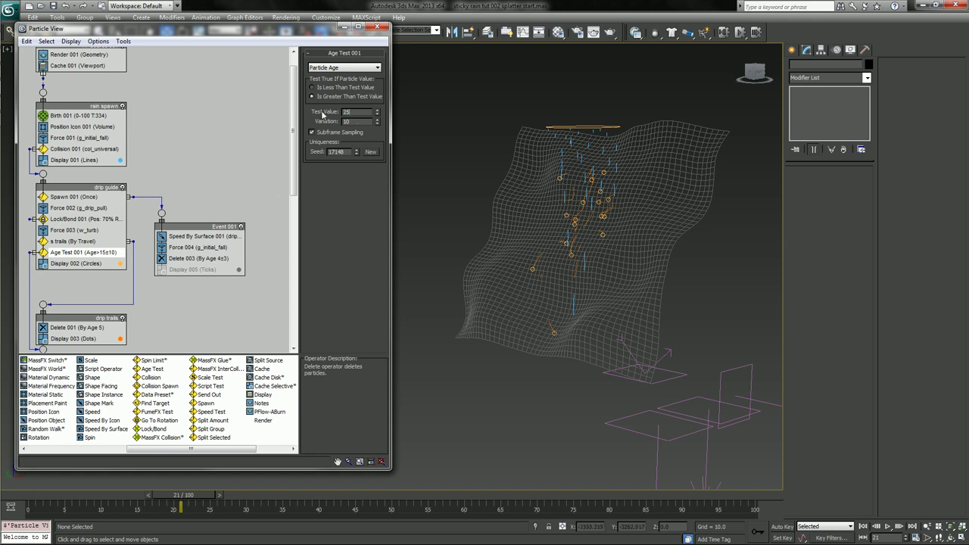
pyautogui.press('Tab')
pyautogui.moveTo(194, 492); pyautogui.dragTo(501, 468)
# Set the w_turb wind turbulence to 2.0 and replay to check the calmer drip paths.
pyautogui.click(733, 389)
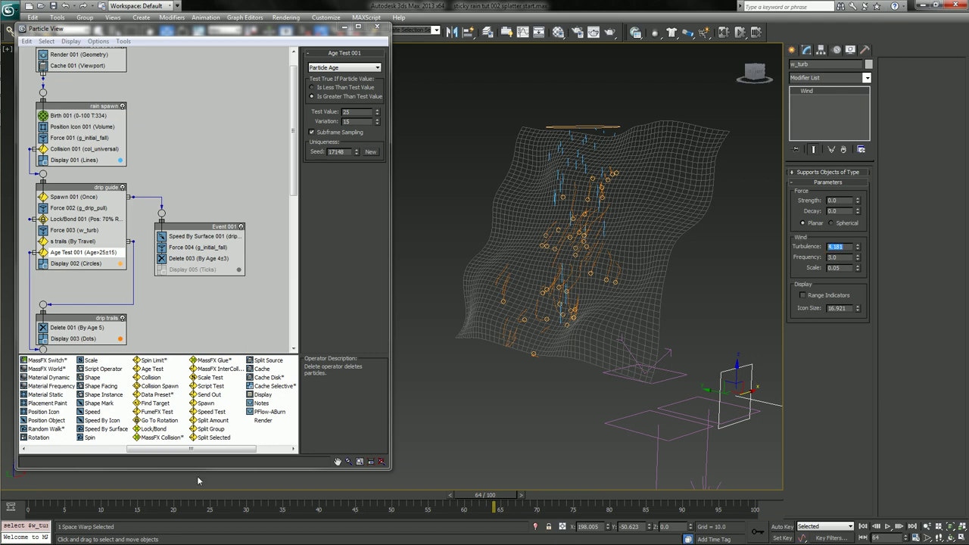
pyautogui.moveTo(193, 502); pyautogui.dragTo(174, 507)
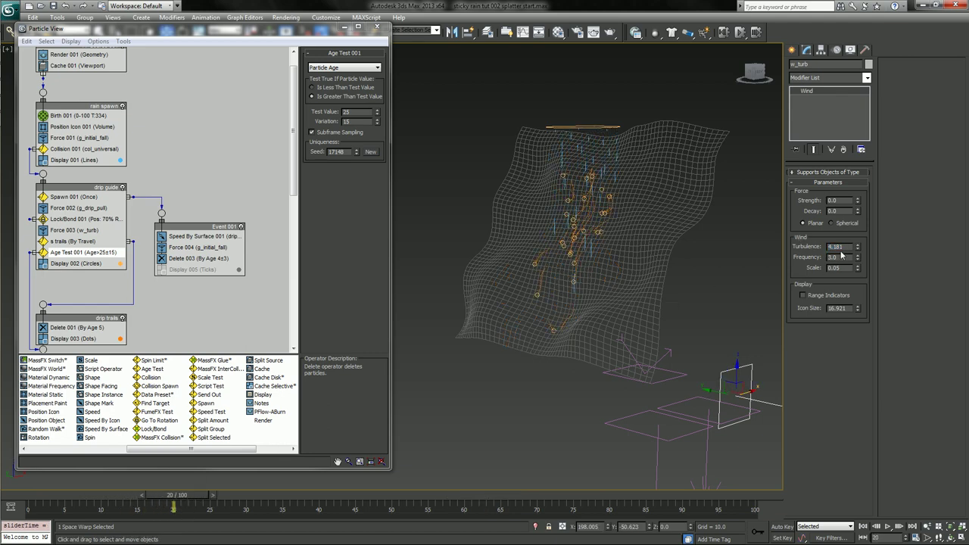
pyautogui.moveTo(859, 256); pyautogui.dragTo(860, 257)
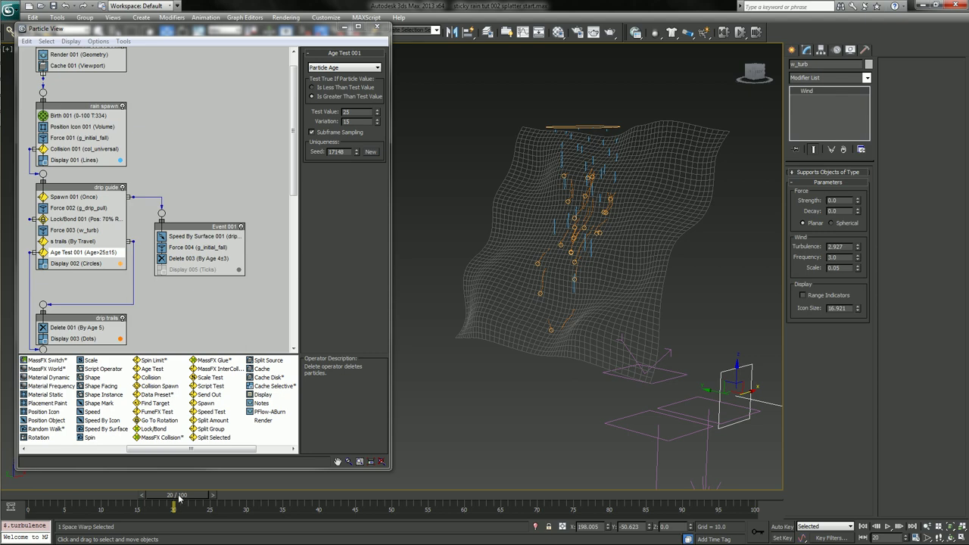
pyautogui.moveTo(180, 498); pyautogui.dragTo(460, 507)
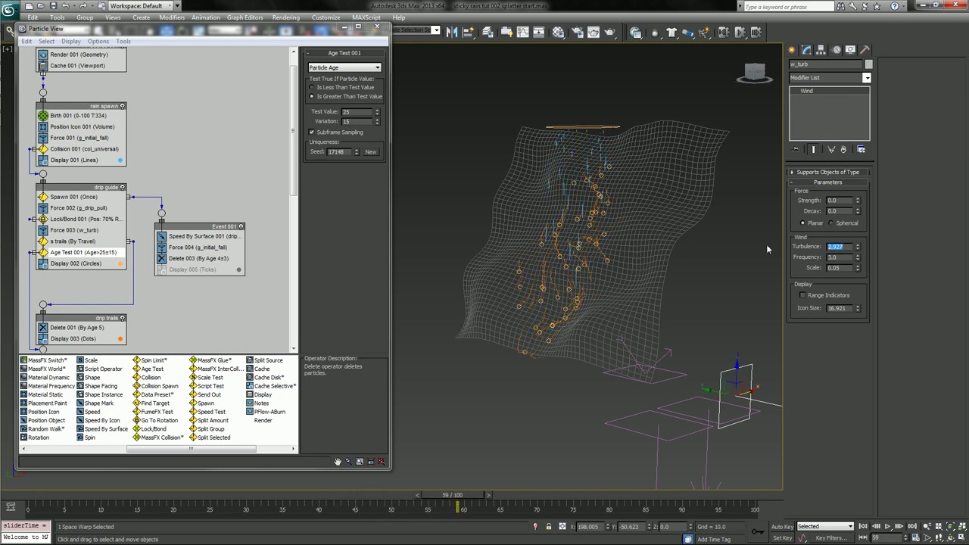
pyautogui.write('2')
pyautogui.press('Return')
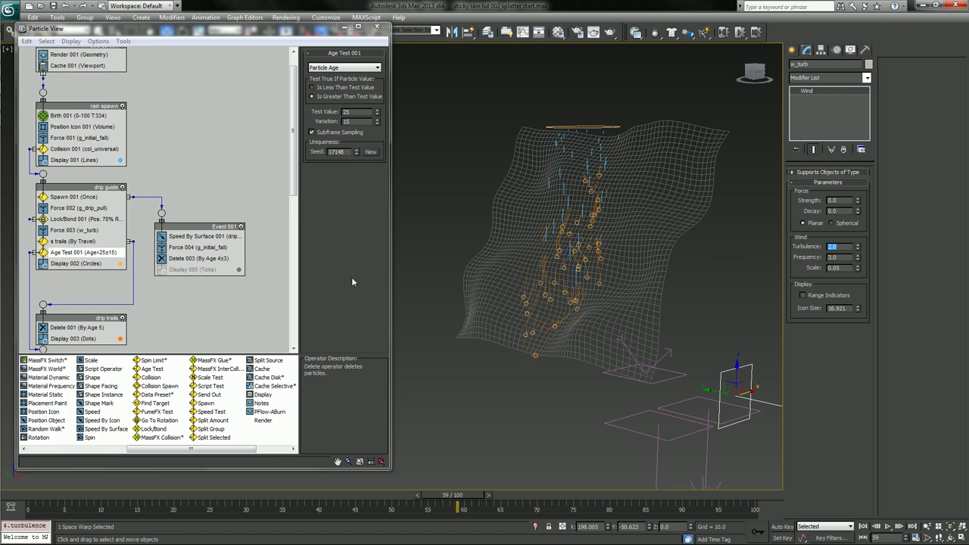
pyautogui.press('/')
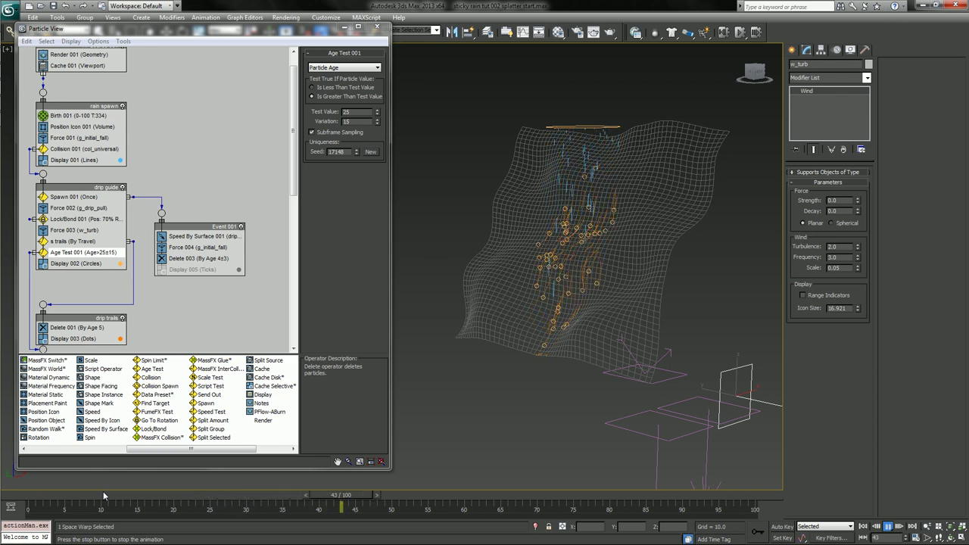
pyautogui.press('/')
pyautogui.press('/')
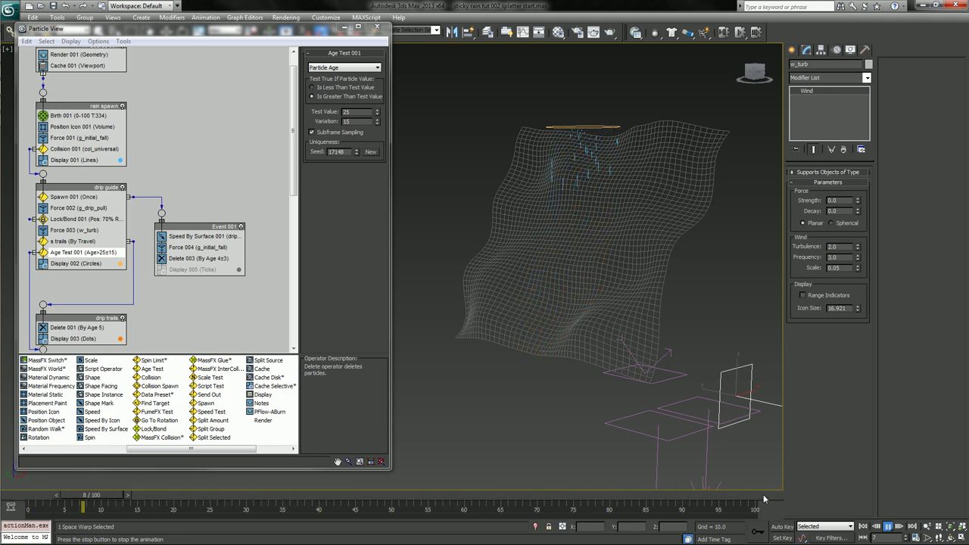
pyautogui.press('/')
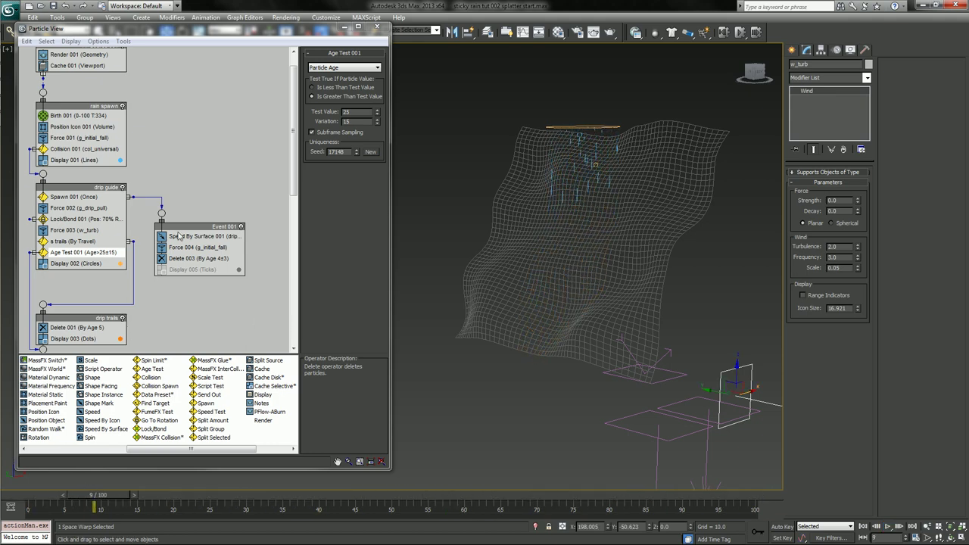
# Raise the Lock/Bond 001 speed limit to about 25 and replay the drips from the start.
pyautogui.click(76, 219)
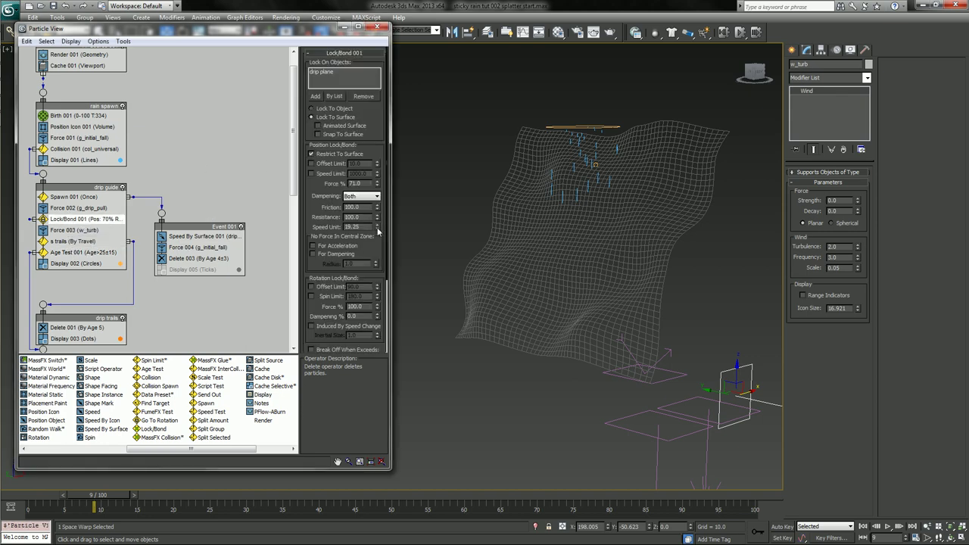
pyautogui.moveTo(378, 231); pyautogui.dragTo(377, 212)
pyautogui.press('/')
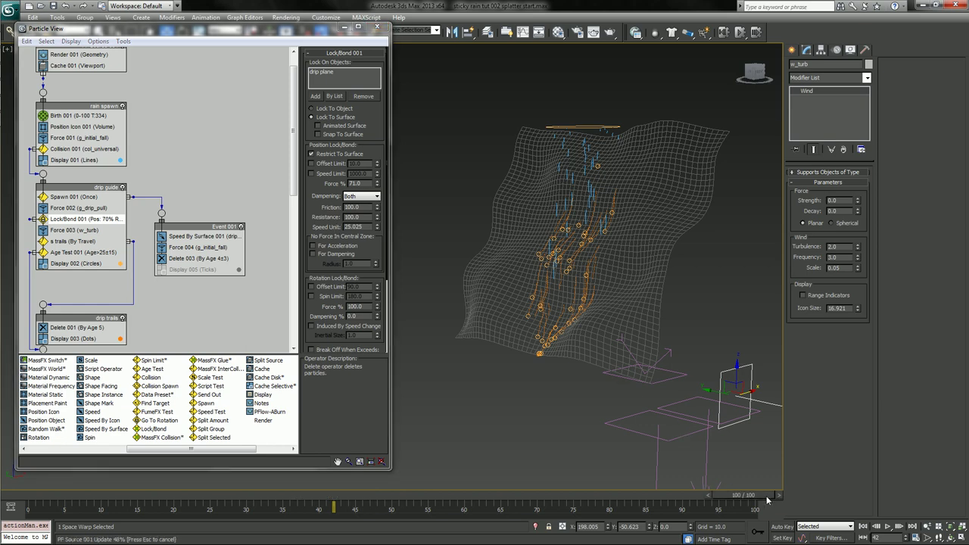
pyautogui.moveTo(359, 496); pyautogui.dragTo(95, 503)
pyautogui.press('/')
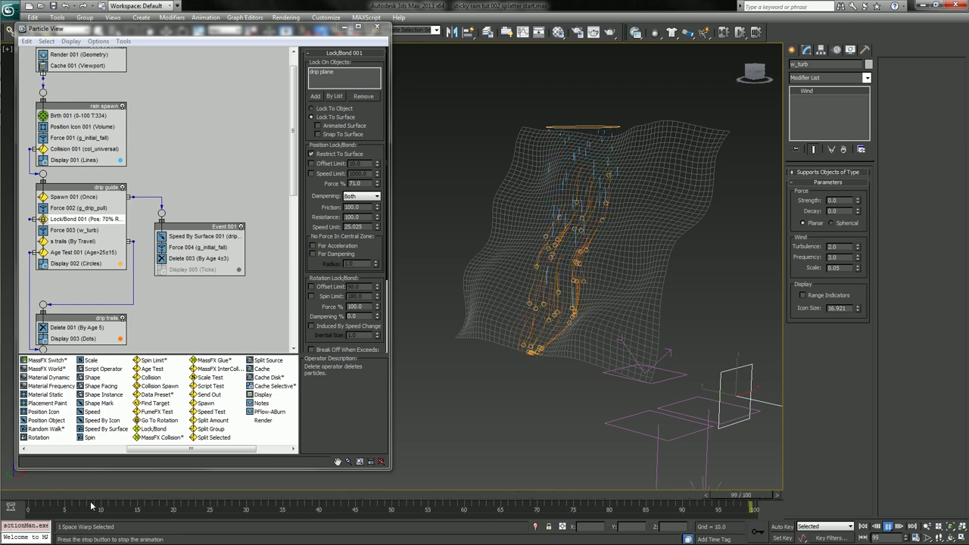
pyautogui.press('/')
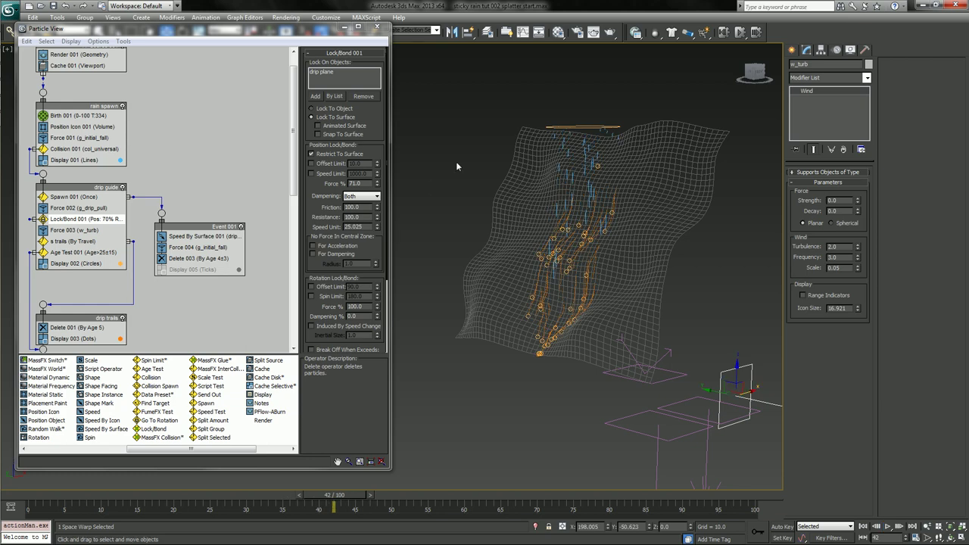
# Select the rain emitter, rewind, and replay the rain through to frame 100.
pyautogui.click(565, 132)
pyautogui.press('Home')
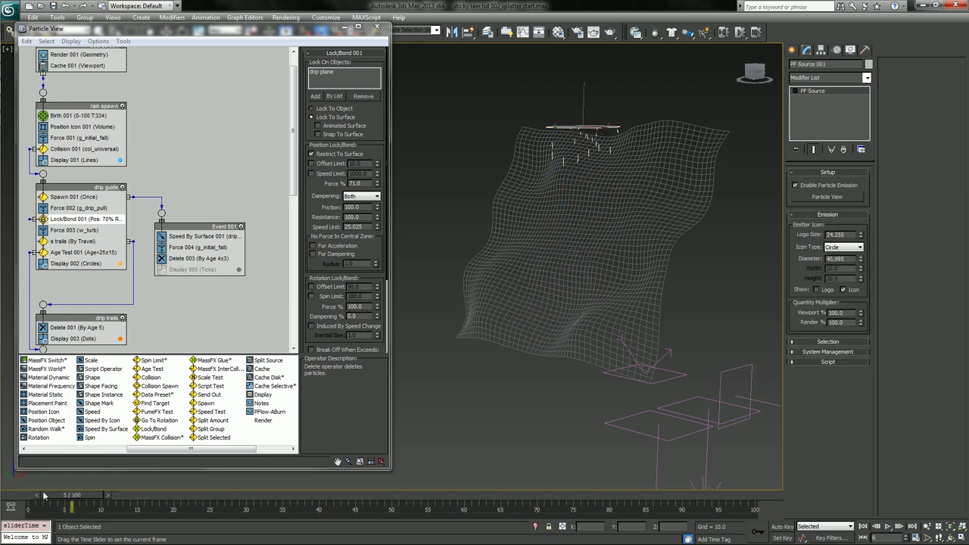
pyautogui.moveTo(583, 99); pyautogui.dragTo(587, 41)
pyautogui.press('/')
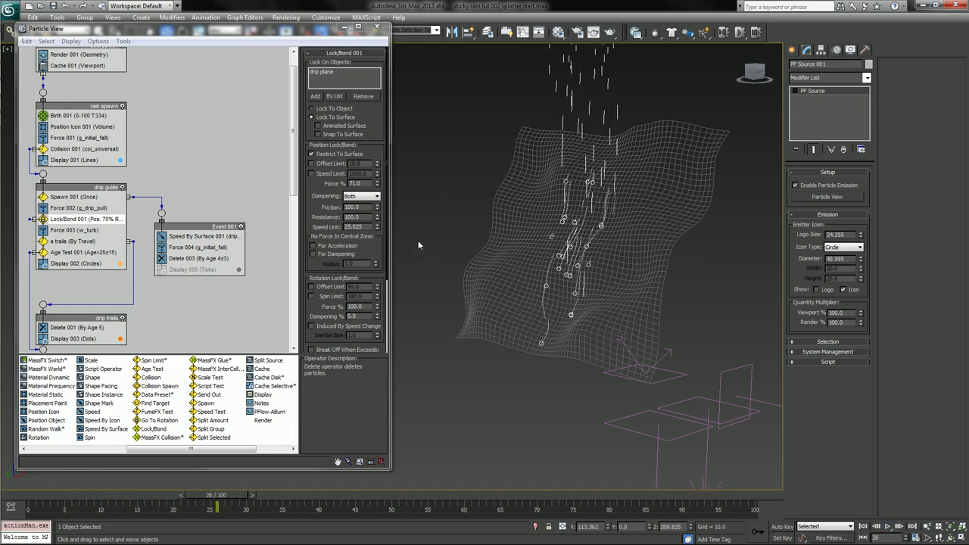
pyautogui.click(420, 226)
pyautogui.press('/')
pyautogui.press('/')
pyautogui.moveTo(765, 497); pyautogui.dragTo(769, 499)
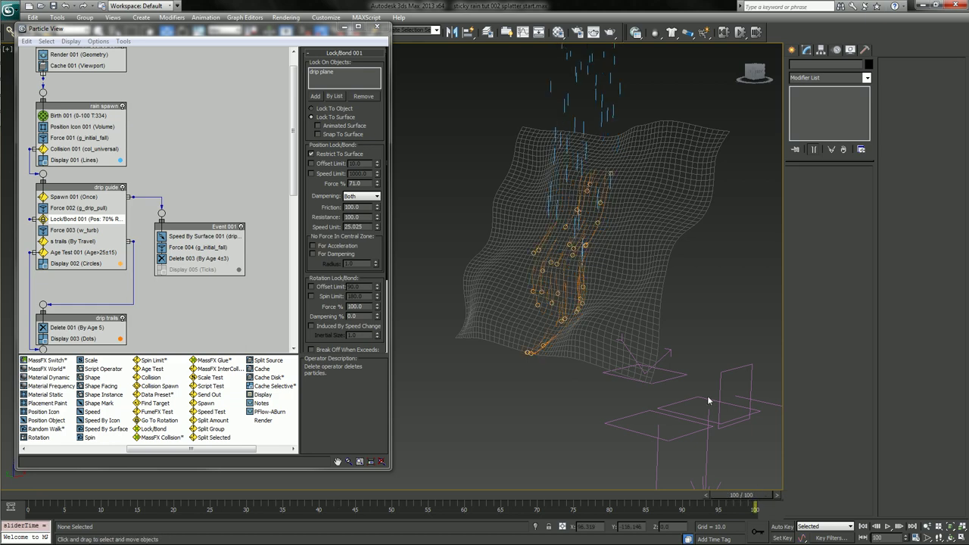
# Select Cache 001, play the simulation, and rewind to the start.
pyautogui.click(79, 66)
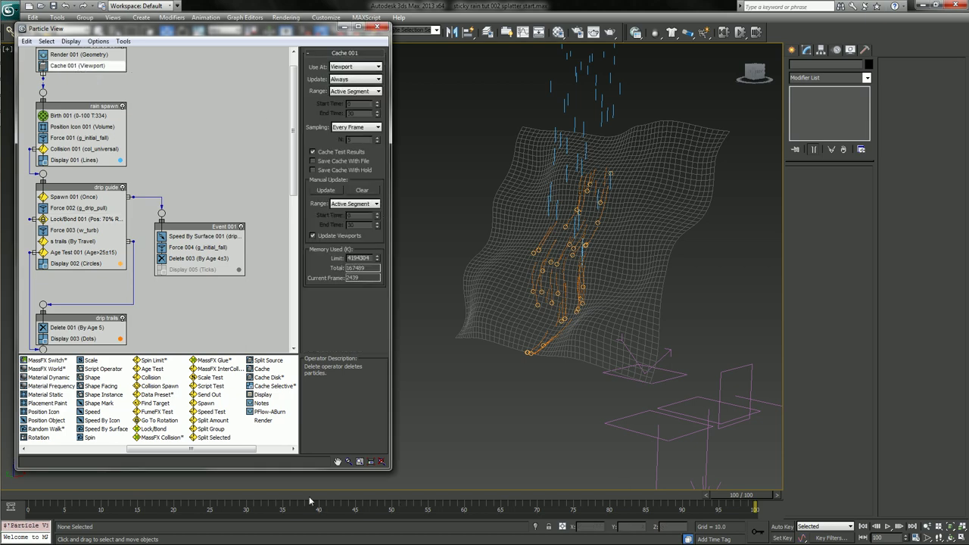
pyautogui.press('/')
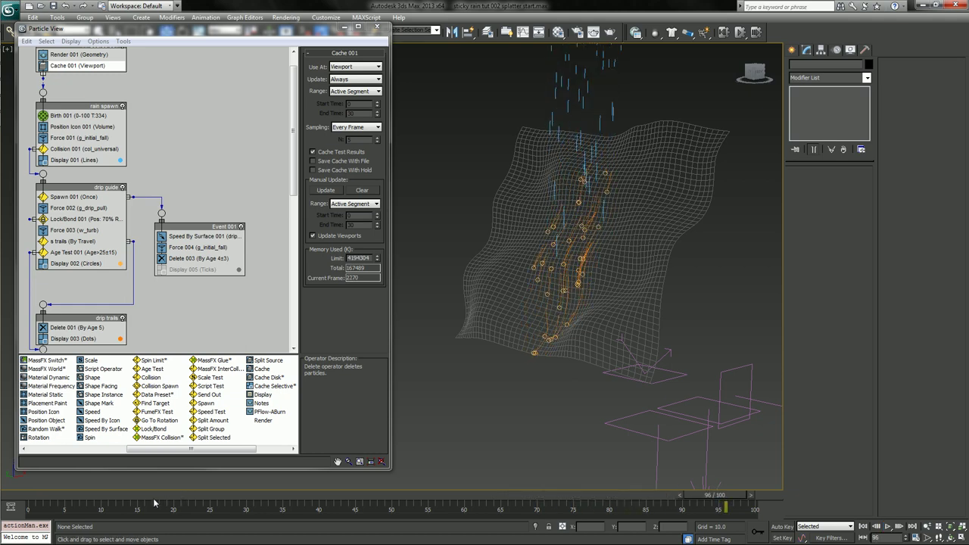
pyautogui.press('Home')
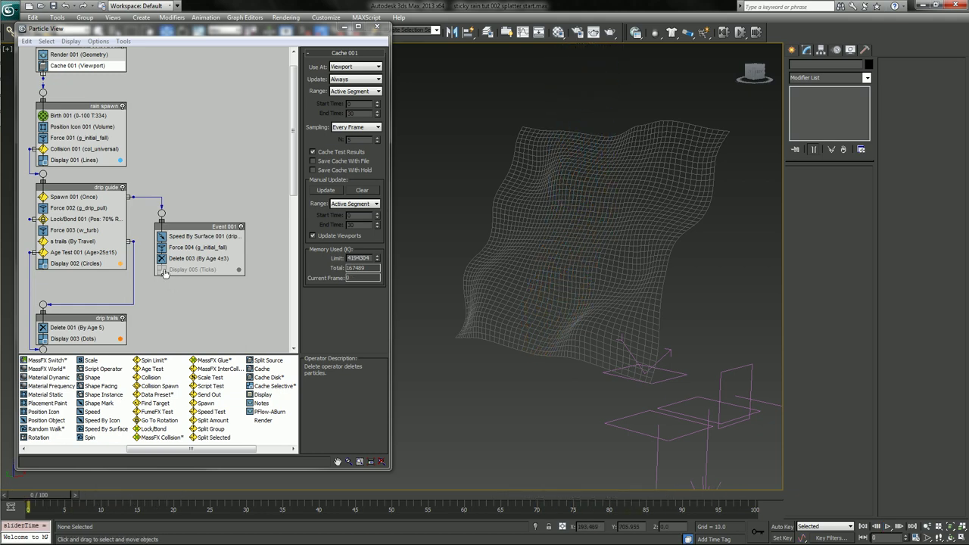
# Enable Display 005 ticks so green splatters show, play from frame 100, and scrub back.
pyautogui.click(160, 270)
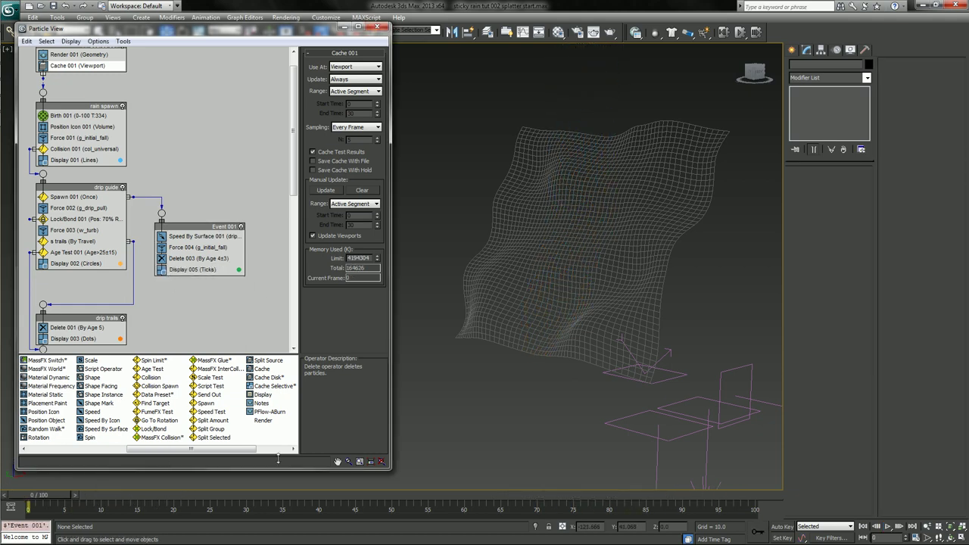
pyautogui.click(410, 441)
pyautogui.click(769, 497)
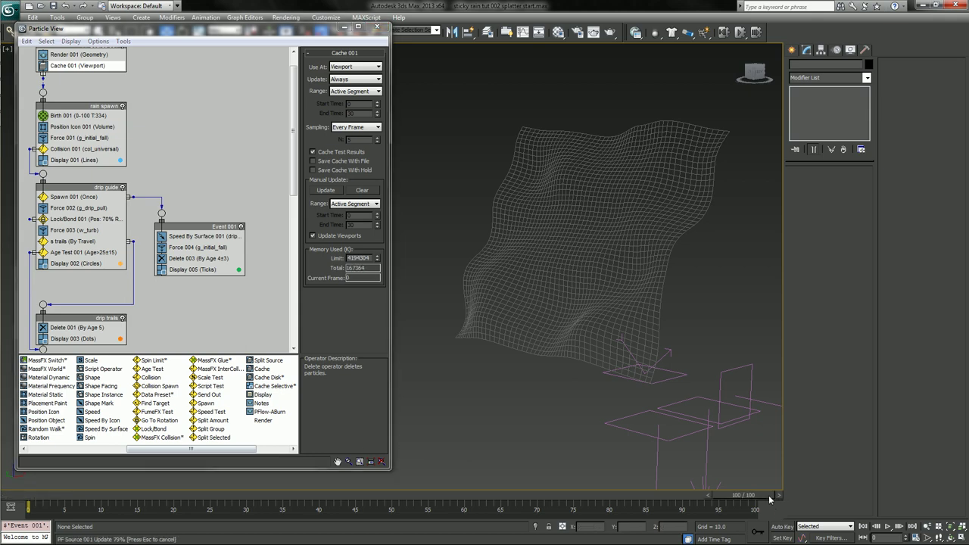
pyautogui.click(887, 527)
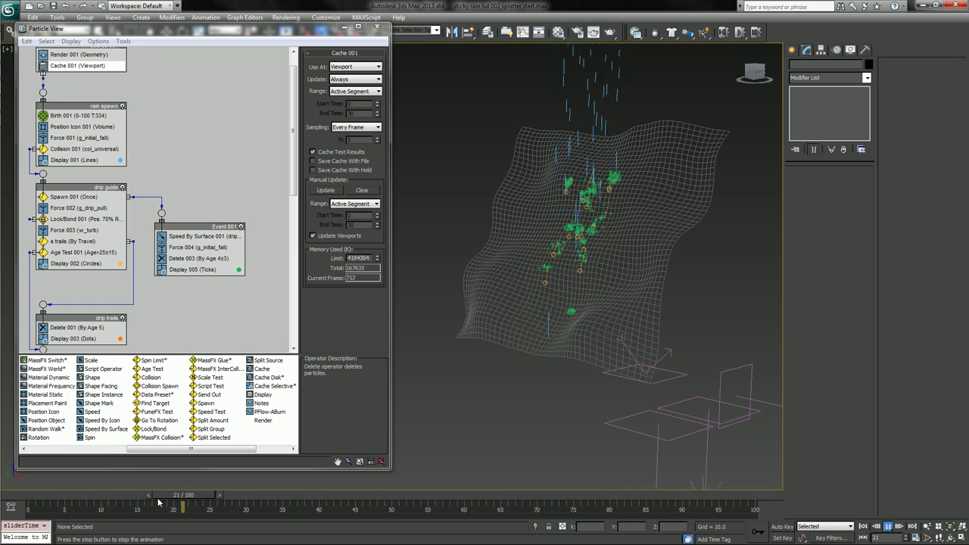
pyautogui.moveTo(257, 502); pyautogui.dragTo(29, 506)
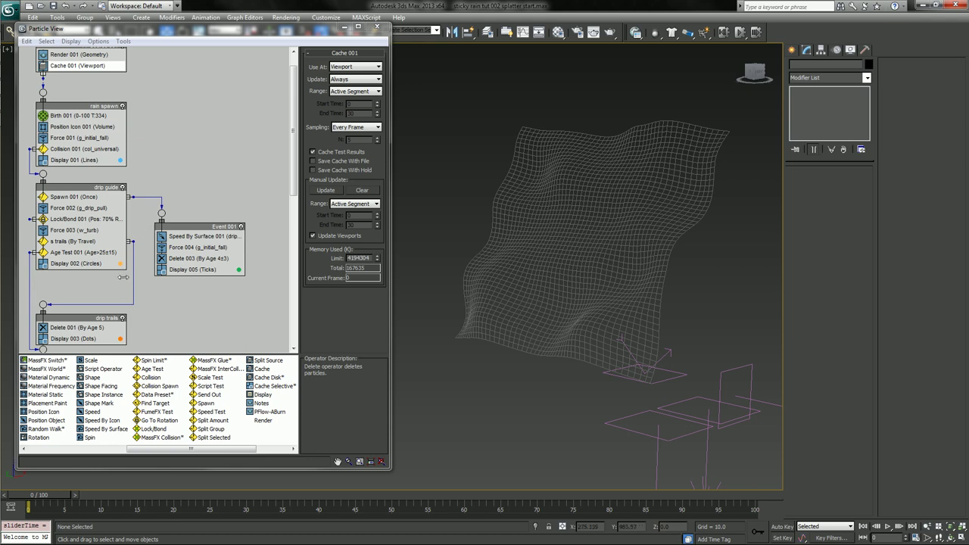
# Add a Spawn 002 operator to the drip guide and wire it to Event 001.
pyautogui.click(205, 403)
pyautogui.moveTo(198, 391); pyautogui.dragTo(83, 196)
pyautogui.click(45, 199)
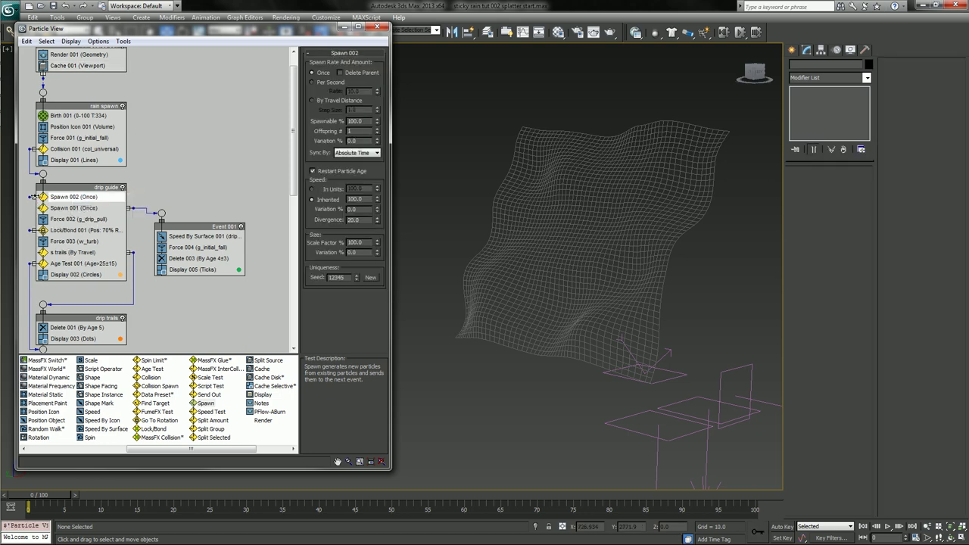
pyautogui.moveTo(33, 196); pyautogui.dragTo(125, 203)
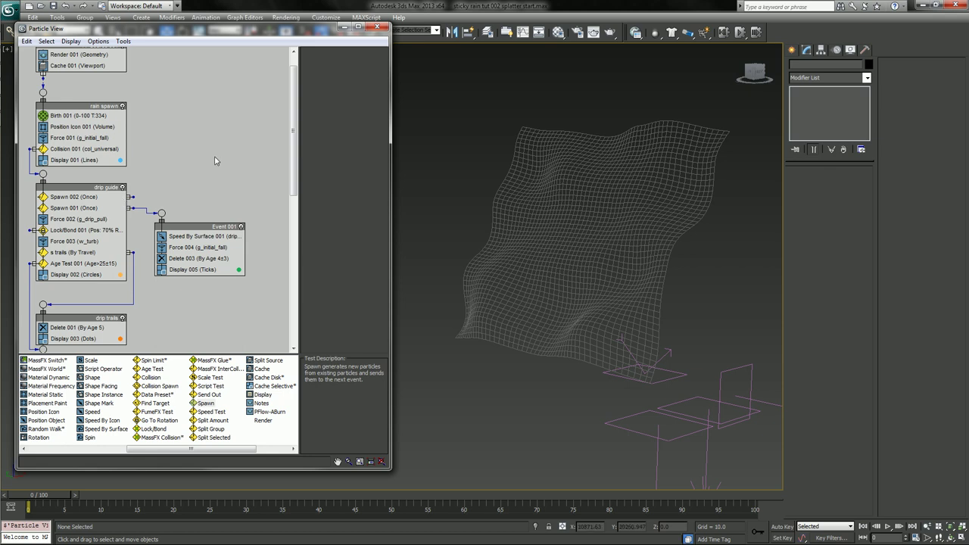
pyautogui.click(85, 127)
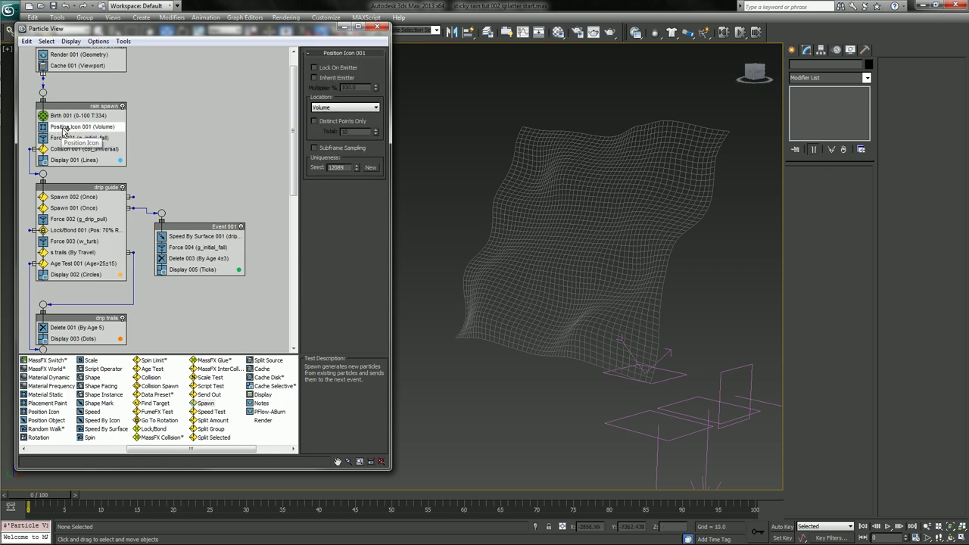
pyautogui.click(214, 186)
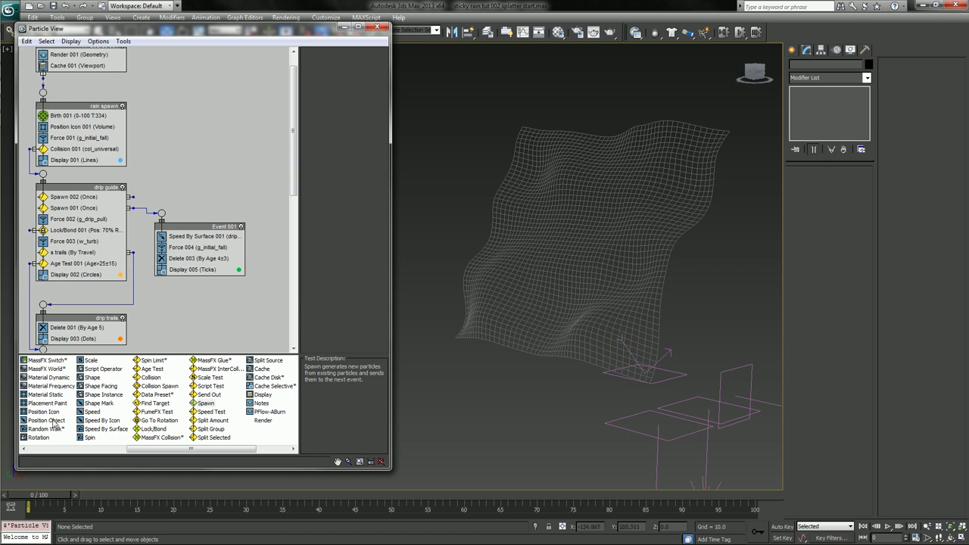
# Create a Position Object event fed by Spawn 002, and rename Event 001 to 'splatter'.
pyautogui.moveTo(47, 420); pyautogui.dragTo(188, 143)
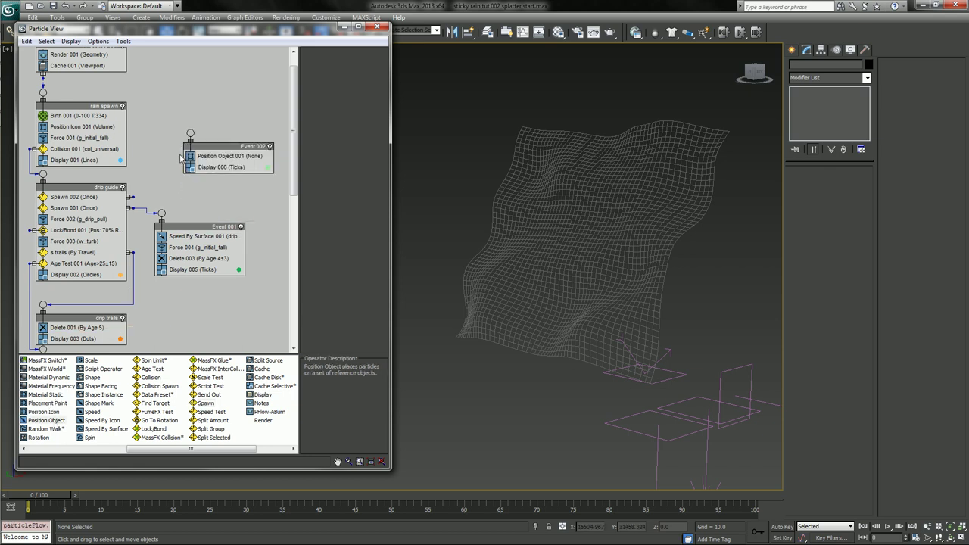
pyautogui.moveTo(131, 197); pyautogui.dragTo(188, 132)
pyautogui.click(203, 231)
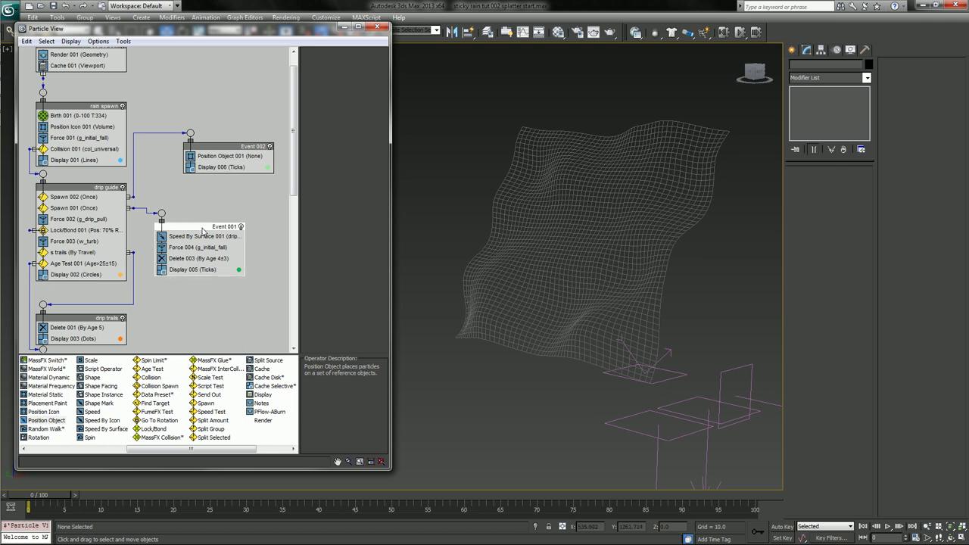
pyautogui.rightClick(203, 231)
pyautogui.click(228, 356)
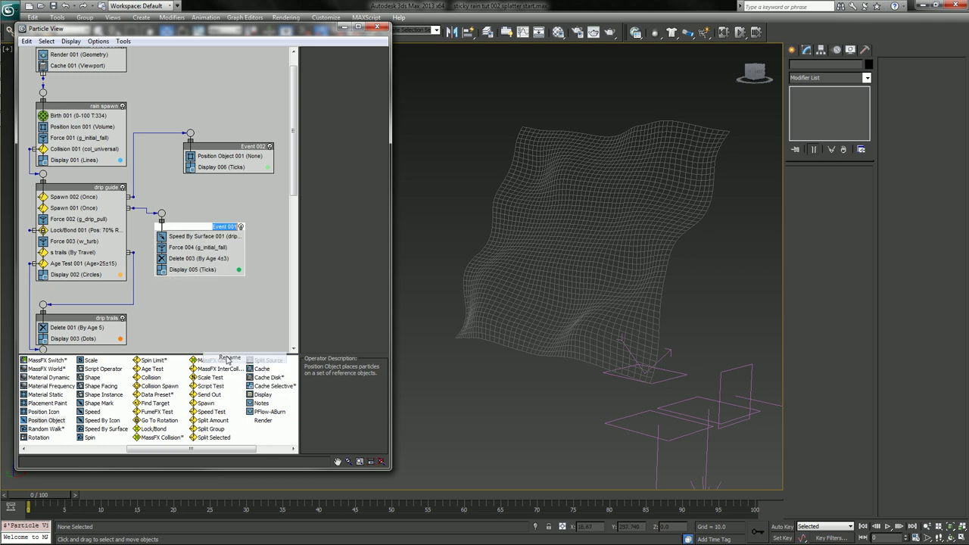
pyautogui.write('splatter')
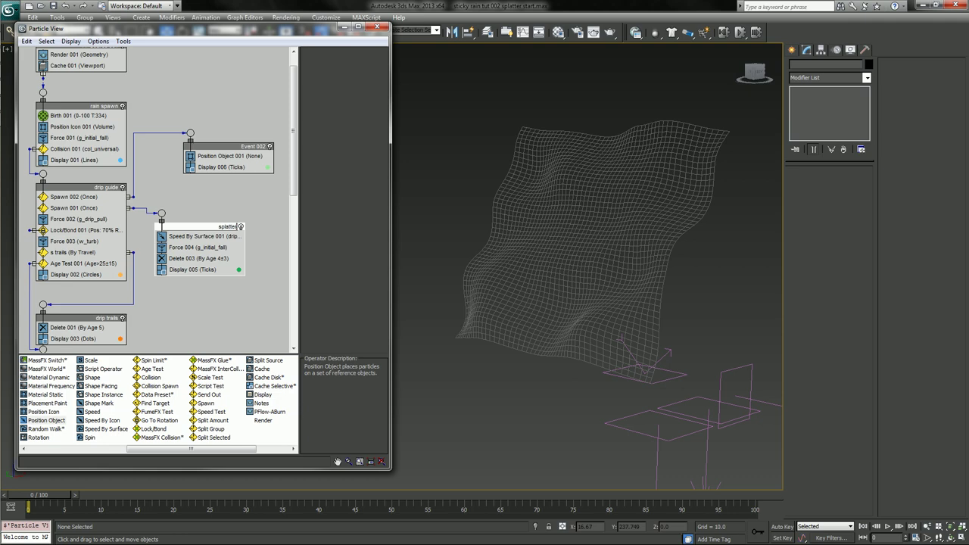
pyautogui.press('Return')
# Begin renaming Event 002 to 'still drops' by clearing its old name.
pyautogui.rightClick(243, 147)
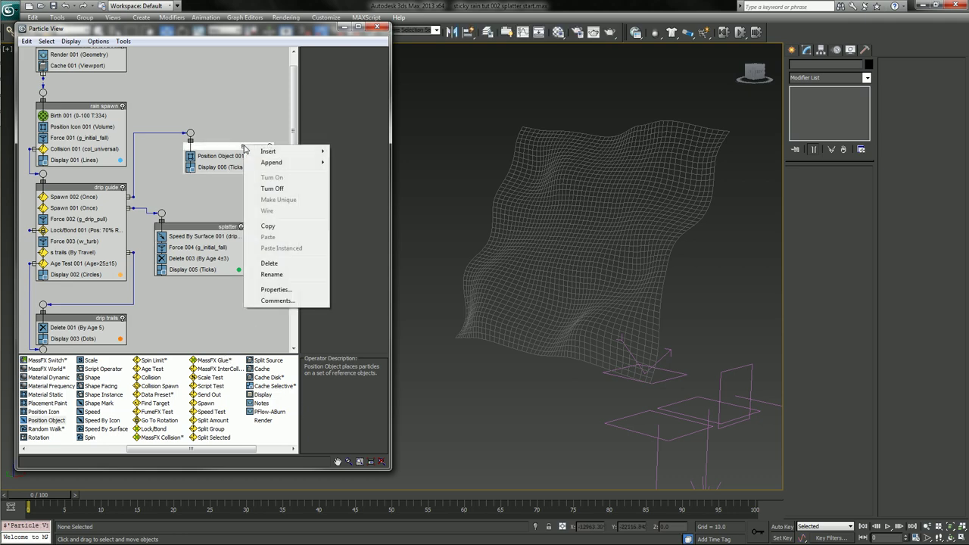
pyautogui.click(272, 274)
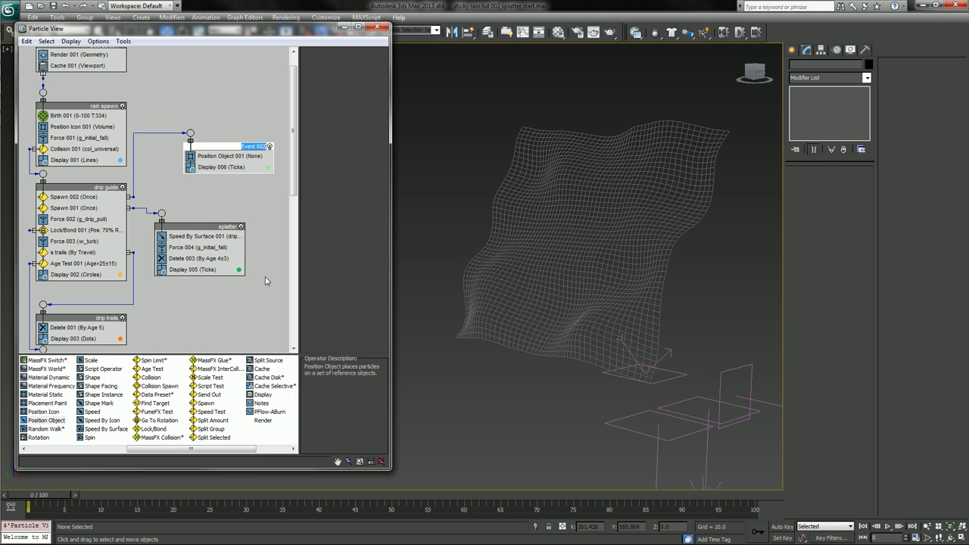
pyautogui.press('BackSpace')
# Name Event 002 'still drops', make Position Object 001 emit from the drip plane, and preview.
pyautogui.click(265, 281)
pyautogui.click(203, 156)
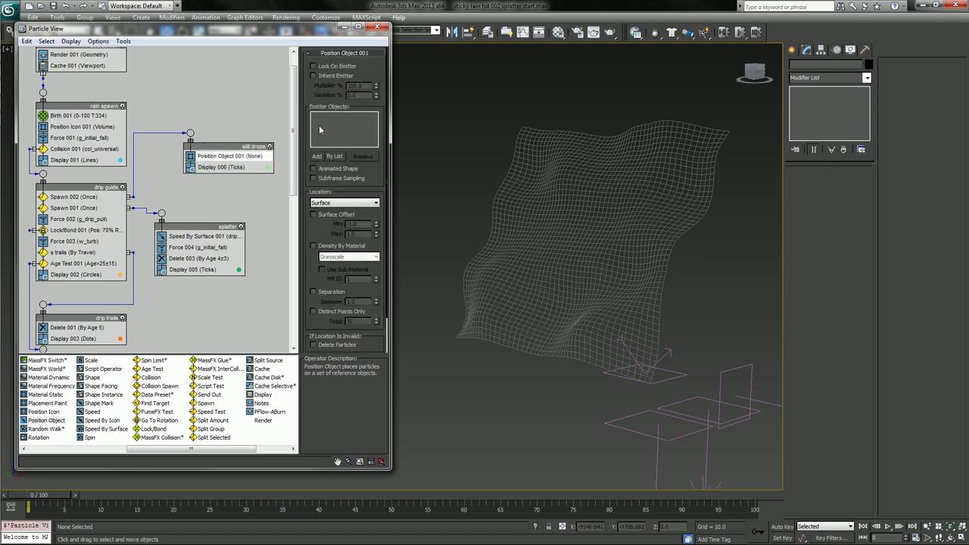
pyautogui.click(321, 157)
pyautogui.click(522, 165)
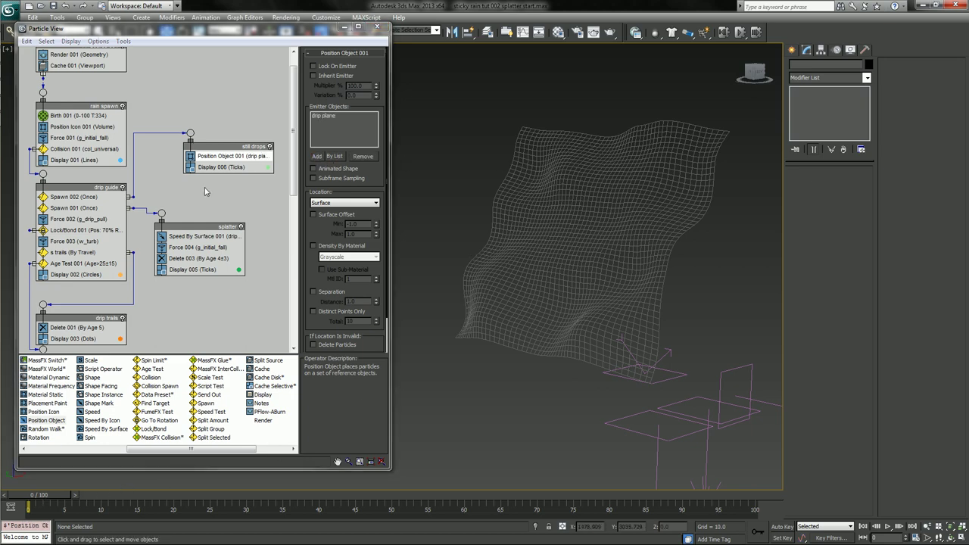
pyautogui.click(81, 198)
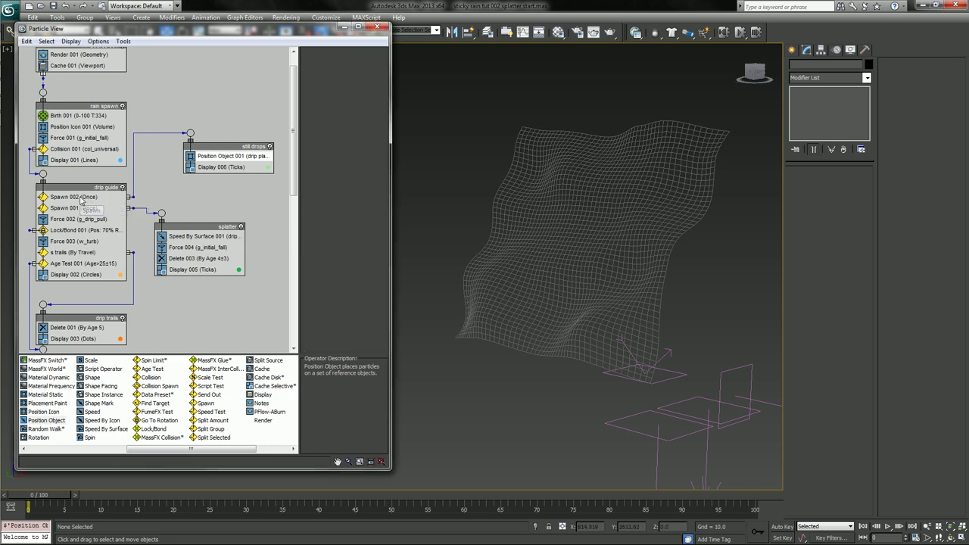
pyautogui.moveTo(46, 500); pyautogui.dragTo(211, 506)
# Set the Display 006 particle colour to yellow (255,255,0).
pyautogui.click(223, 166)
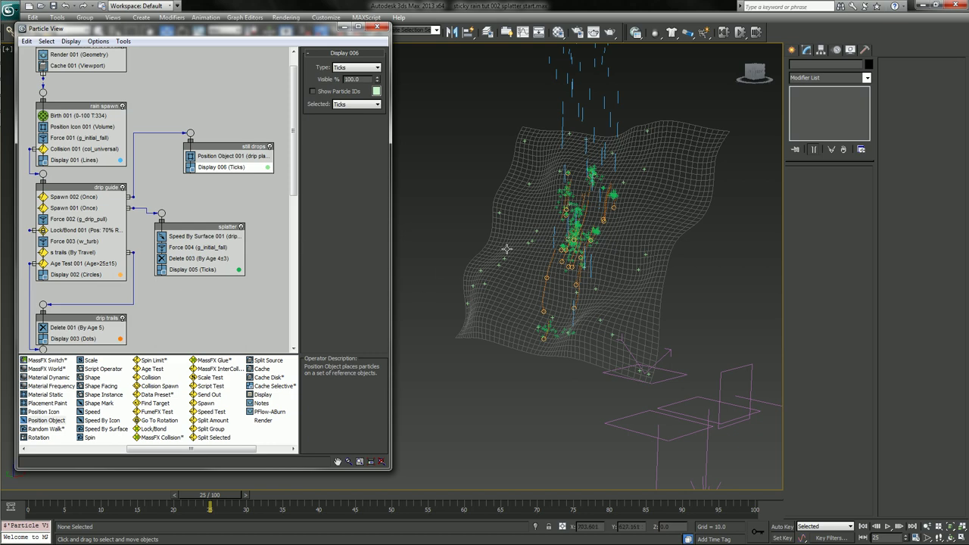
pyautogui.scroll(3, 522, 237)
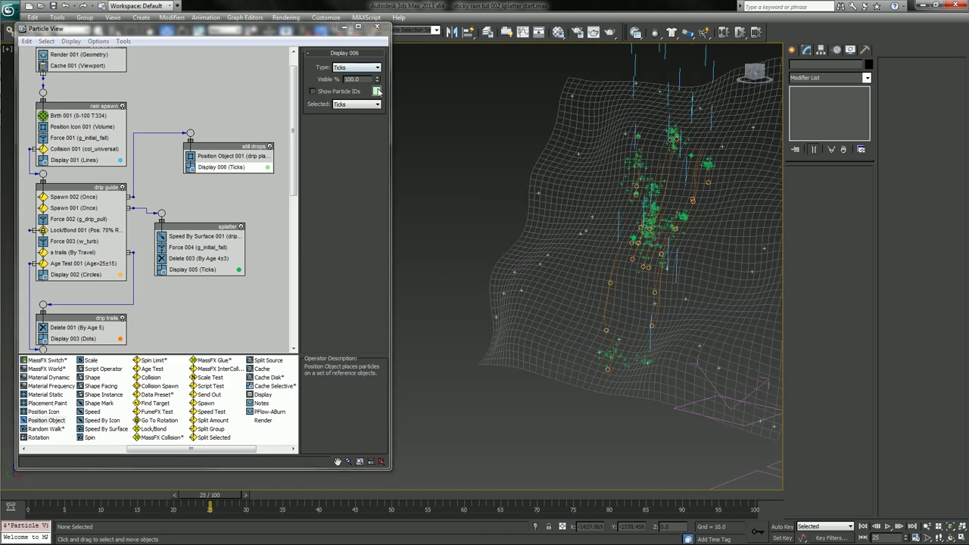
pyautogui.click(377, 91)
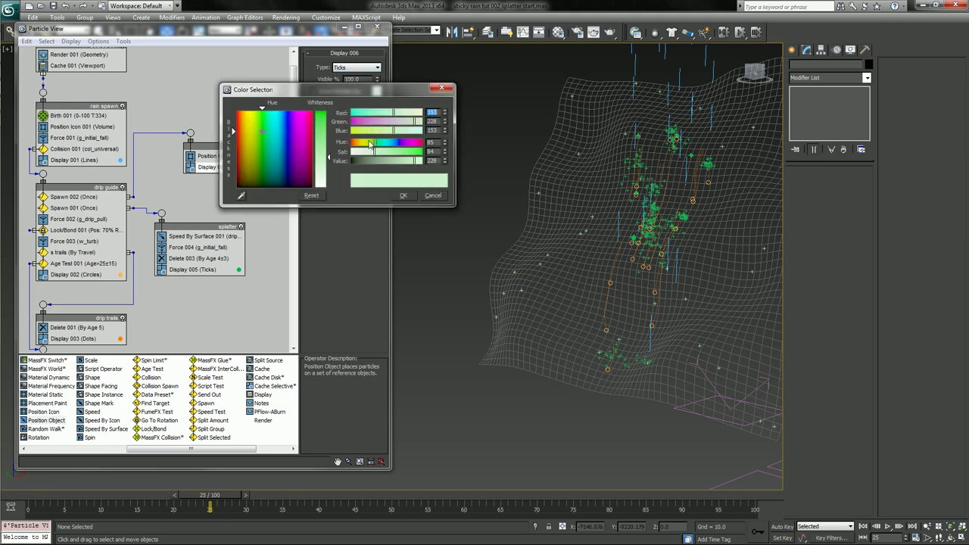
pyautogui.moveTo(370, 144); pyautogui.dragTo(326, 125)
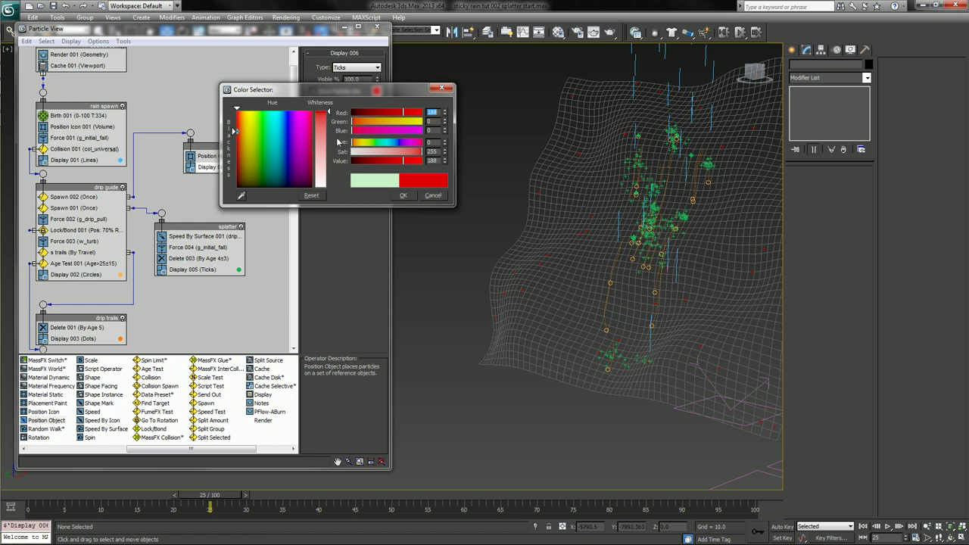
pyautogui.moveTo(397, 127); pyautogui.dragTo(501, 128)
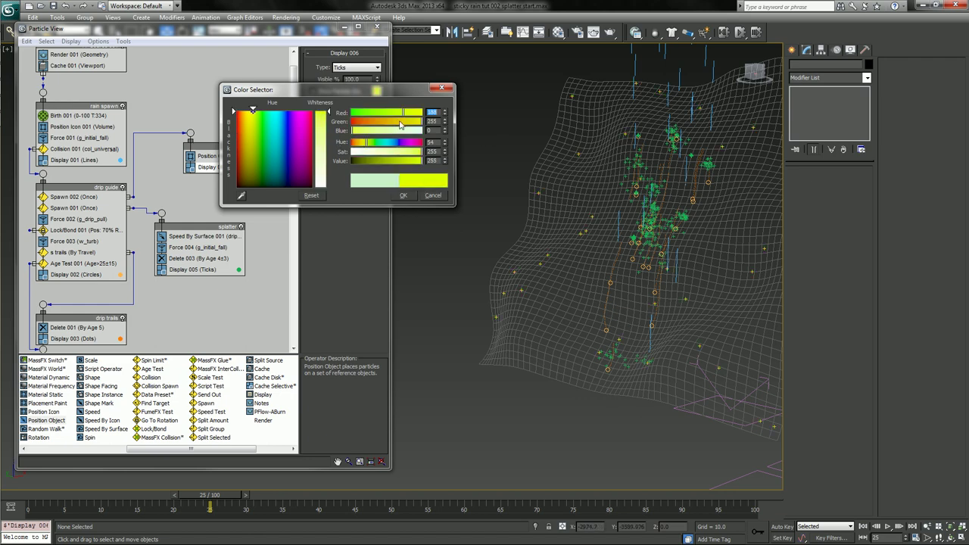
pyautogui.moveTo(416, 114); pyautogui.dragTo(449, 141)
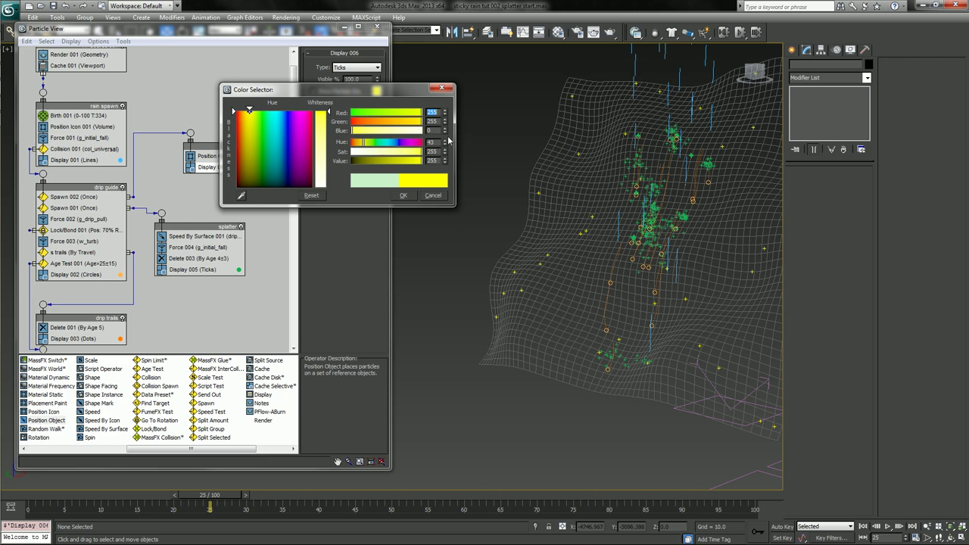
pyautogui.click(407, 196)
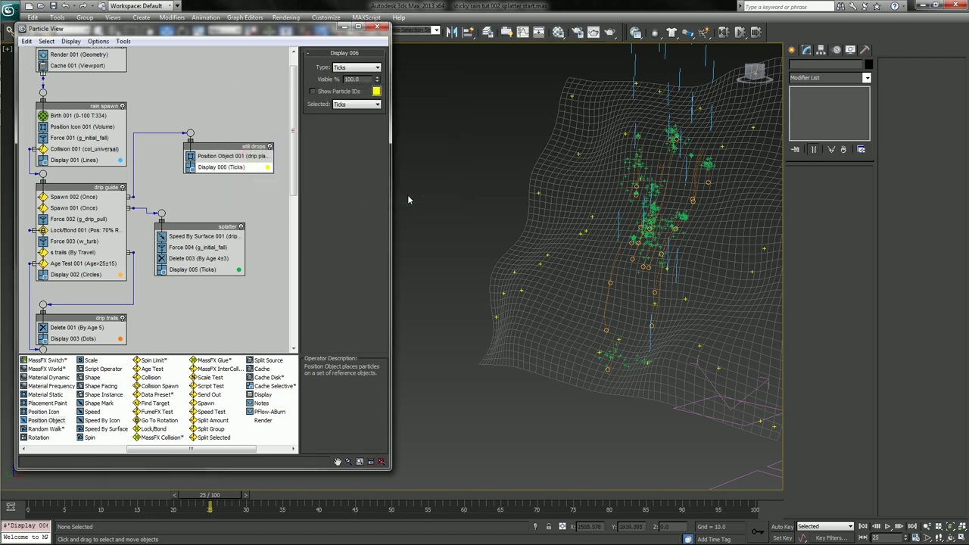
# Set the Display 006 type to Circles and scrub the timeline to preview the still drops.
pyautogui.click(360, 68)
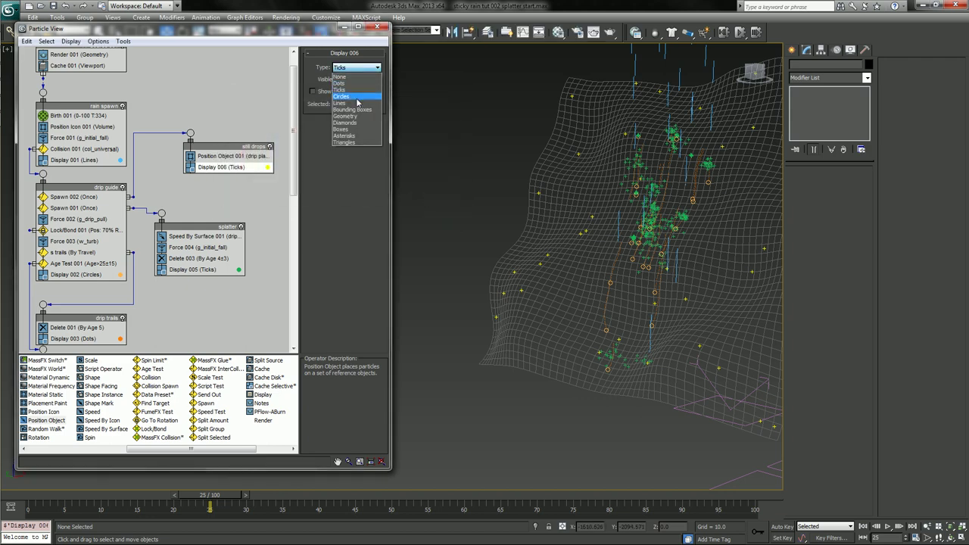
pyautogui.click(356, 96)
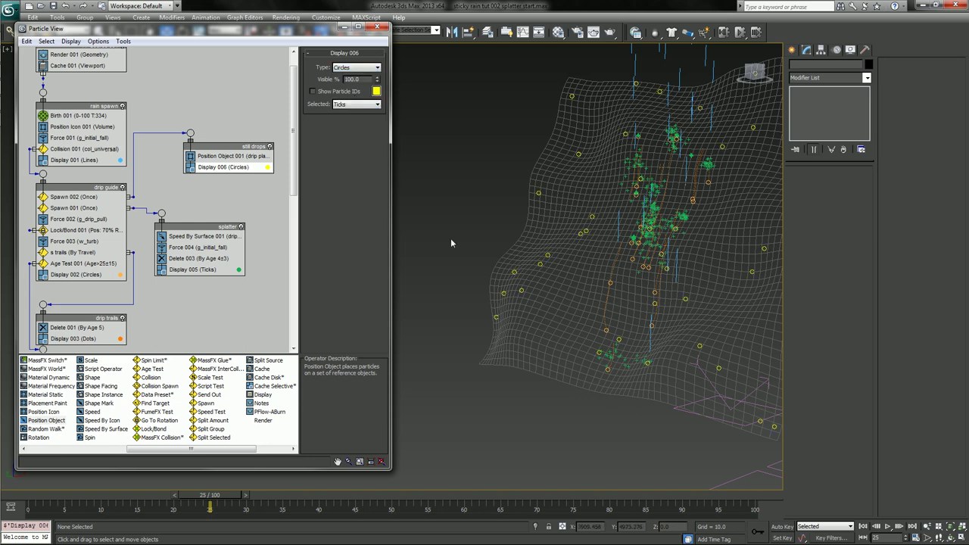
pyautogui.keyDown('alt'); pyautogui.moveTo(674, 309); pyautogui.dragTo(540, 315, button='middle'); pyautogui.keyUp('alt')
pyautogui.click(245, 496)
pyautogui.moveTo(223, 500); pyautogui.dragTo(144, 456)
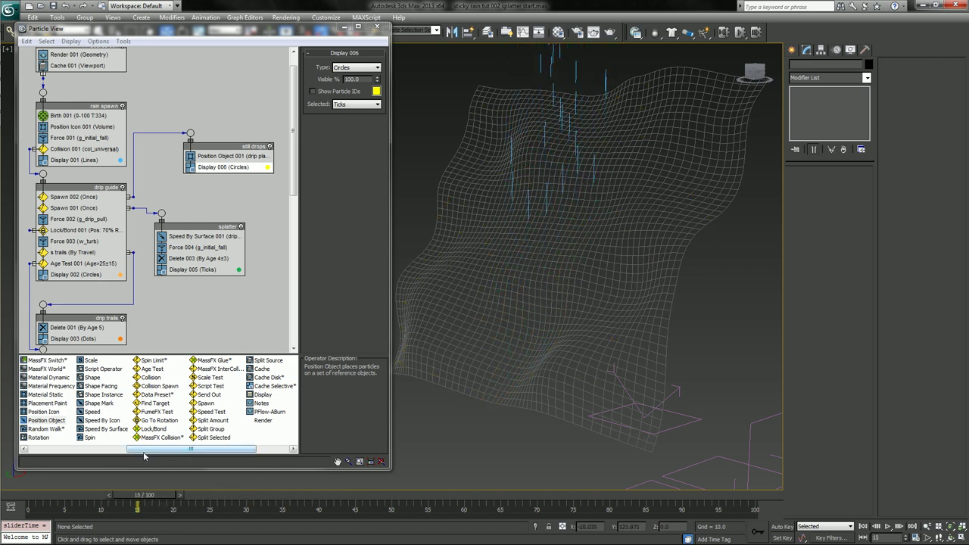
pyautogui.moveTo(144, 497); pyautogui.dragTo(448, 467)
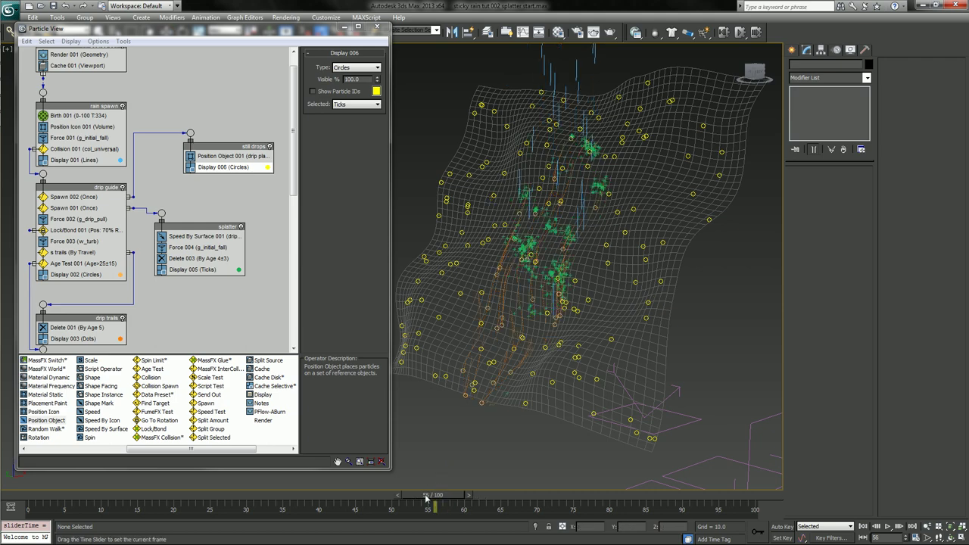
pyautogui.moveTo(447, 496); pyautogui.dragTo(270, 483)
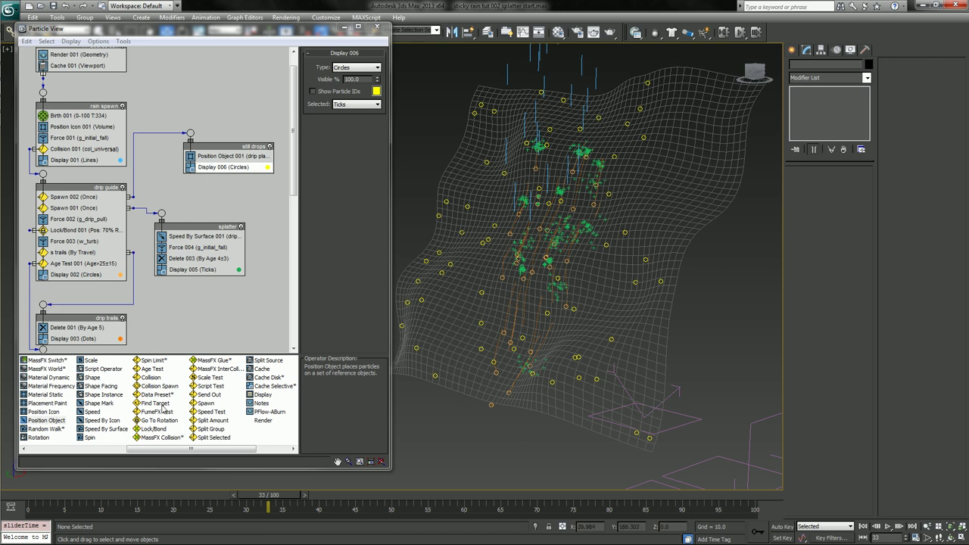
# Add Age Test 002 to the still drops event and rearrange the particle graph.
pyautogui.moveTo(151, 369); pyautogui.dragTo(218, 168)
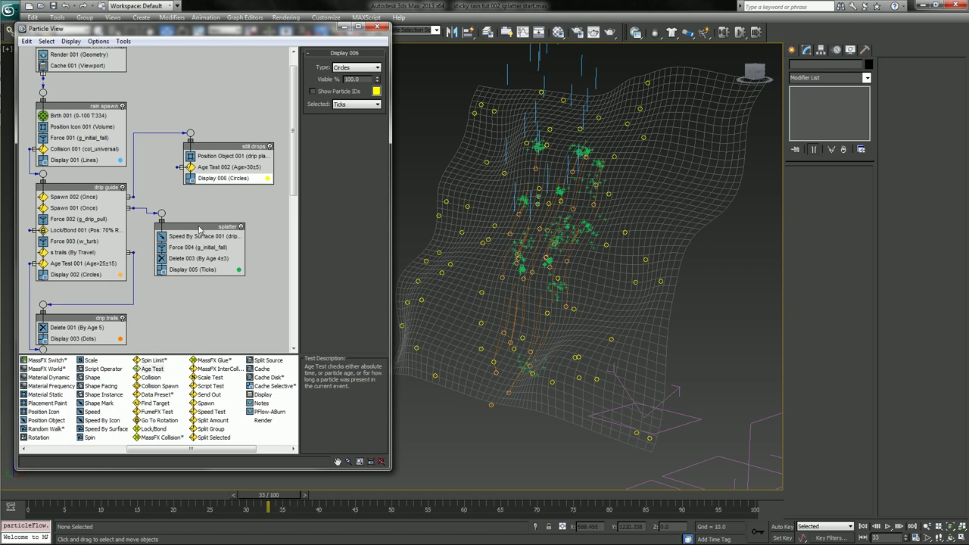
pyautogui.moveTo(199, 229); pyautogui.dragTo(192, 268)
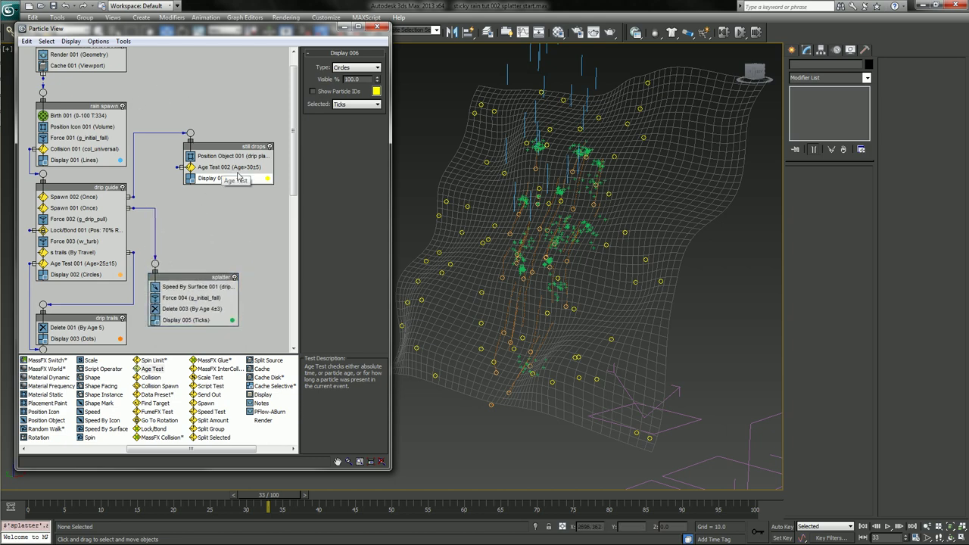
pyautogui.scroll(1, 157, 118)
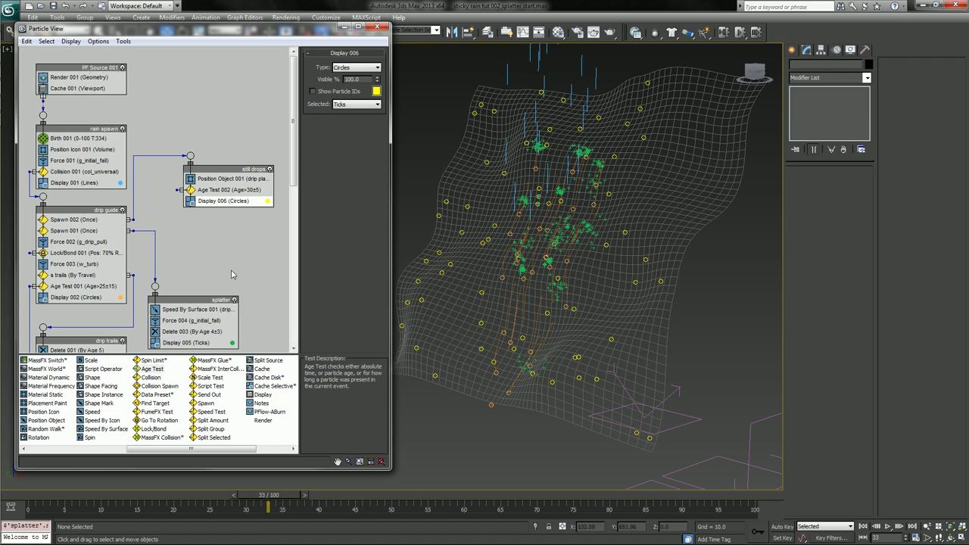
pyautogui.moveTo(231, 269); pyautogui.dragTo(231, 241, button='middle')
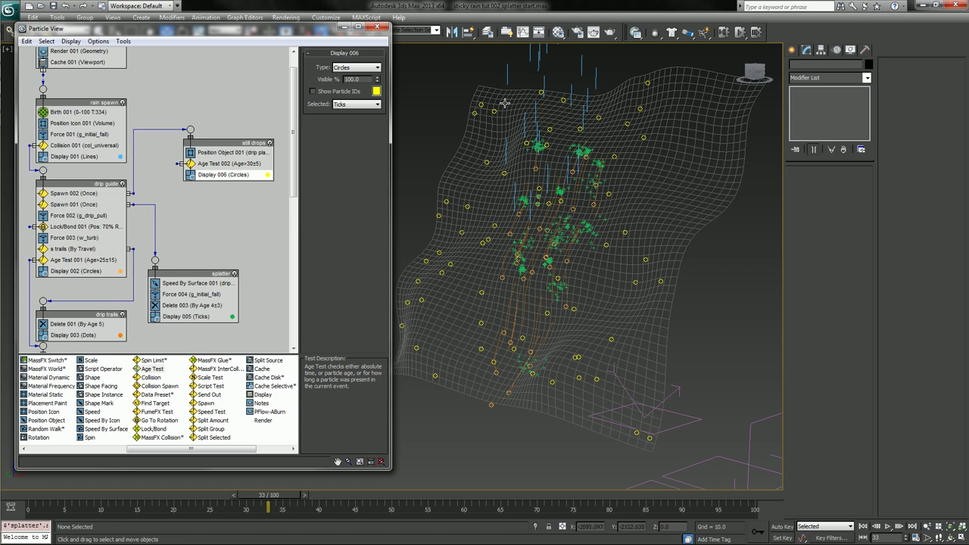
# Set Age Test 002 to test value 10 with variation 0.
pyautogui.click(94, 113)
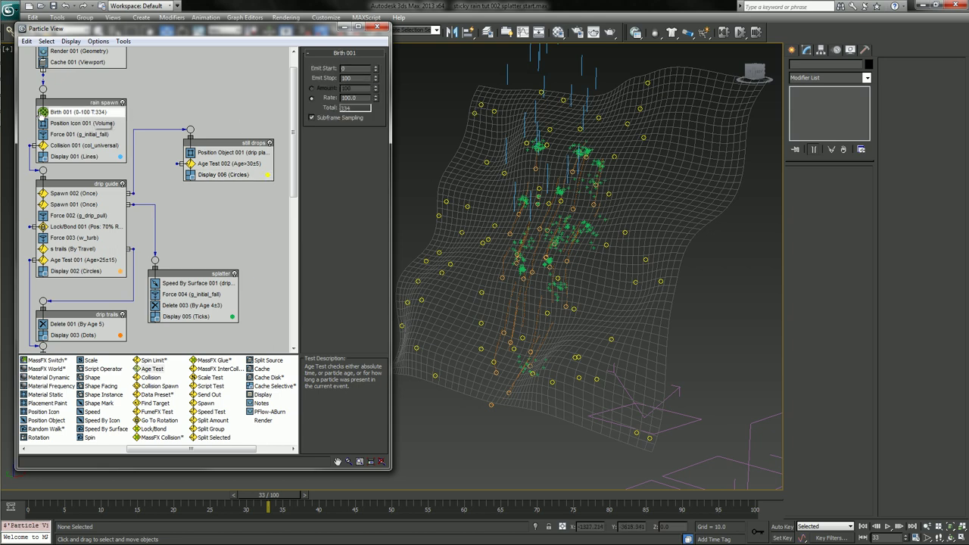
pyautogui.click(224, 153)
pyautogui.click(225, 165)
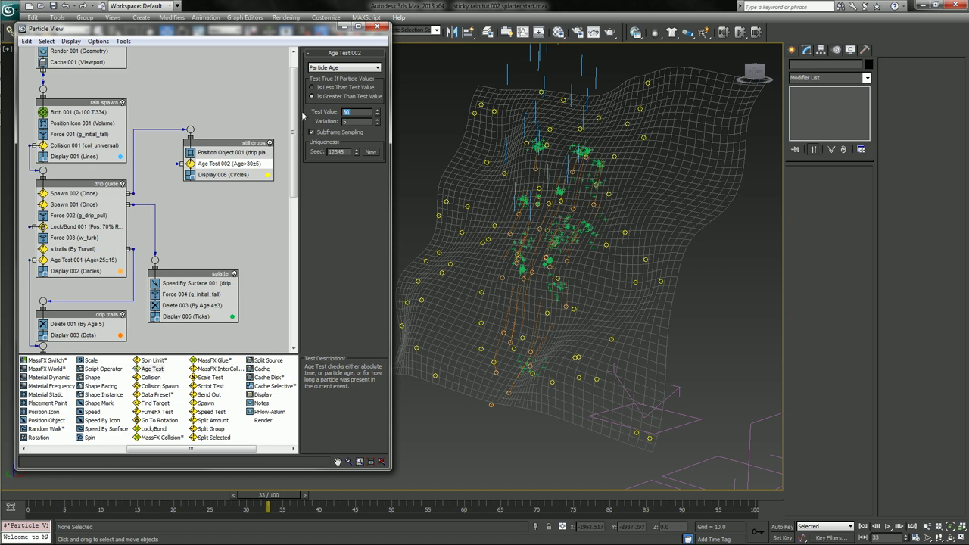
pyautogui.press('Return')
pyautogui.rightClick(377, 124)
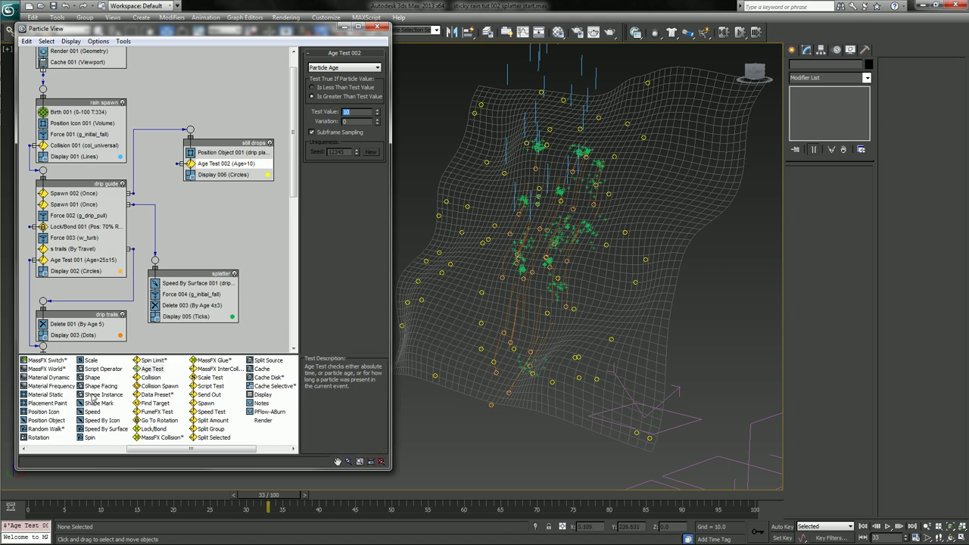
# Add a new event with a Scale operator and, with Auto Key on, key Scale 001's factor to 0 at frame 10.
pyautogui.moveTo(90, 362); pyautogui.dragTo(190, 213)
pyautogui.moveTo(47, 498); pyautogui.dragTo(78, 497)
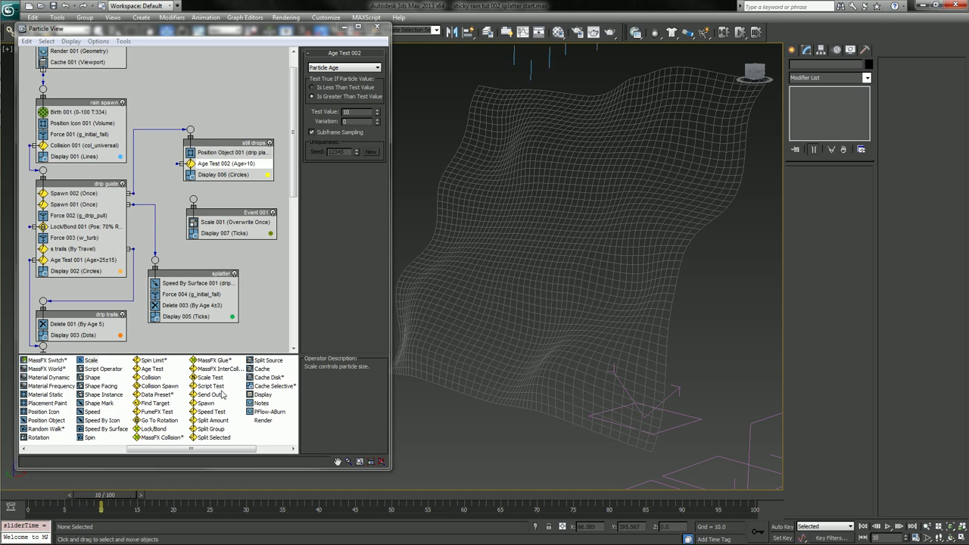
pyautogui.press('n')
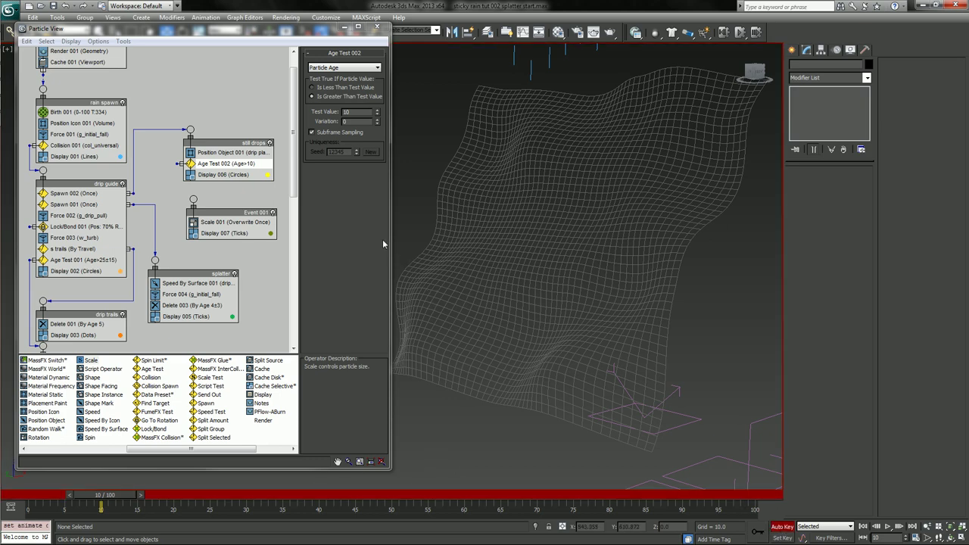
pyautogui.click(215, 218)
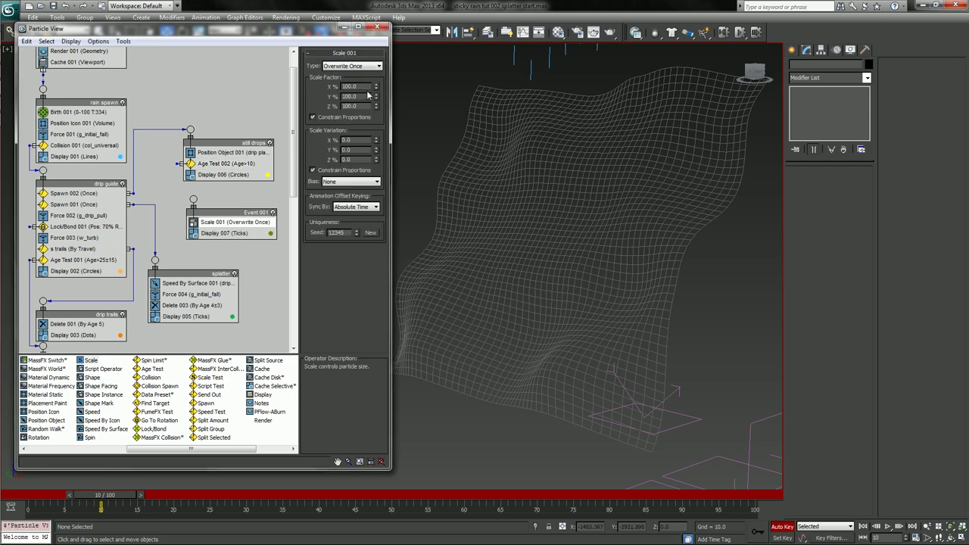
pyautogui.rightClick(377, 88)
pyautogui.click(783, 527)
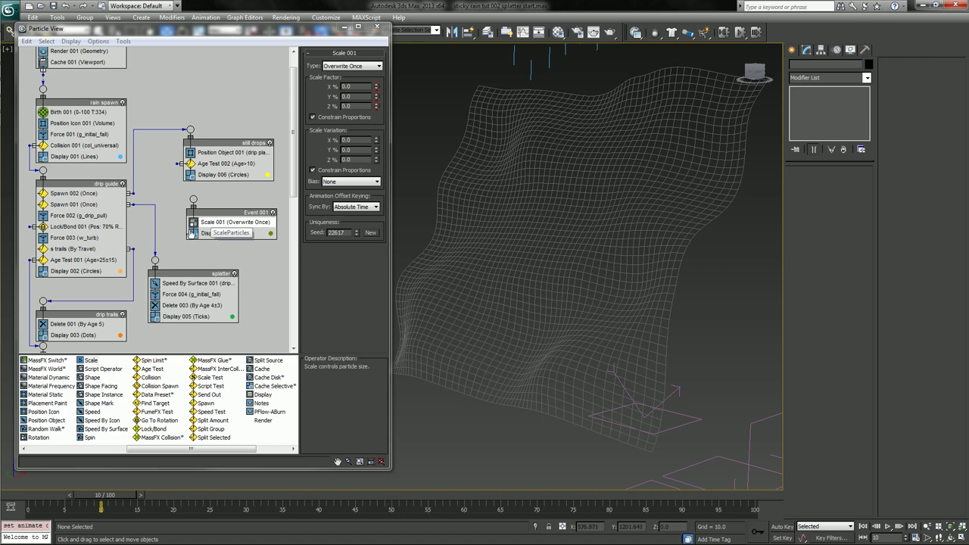
# Disable the Display operators of the splatter, drip trails, drip guide death and drip guide events.
pyautogui.click(156, 317)
pyautogui.click(43, 334)
pyautogui.moveTo(84, 284); pyautogui.dragTo(84, 222, button='middle')
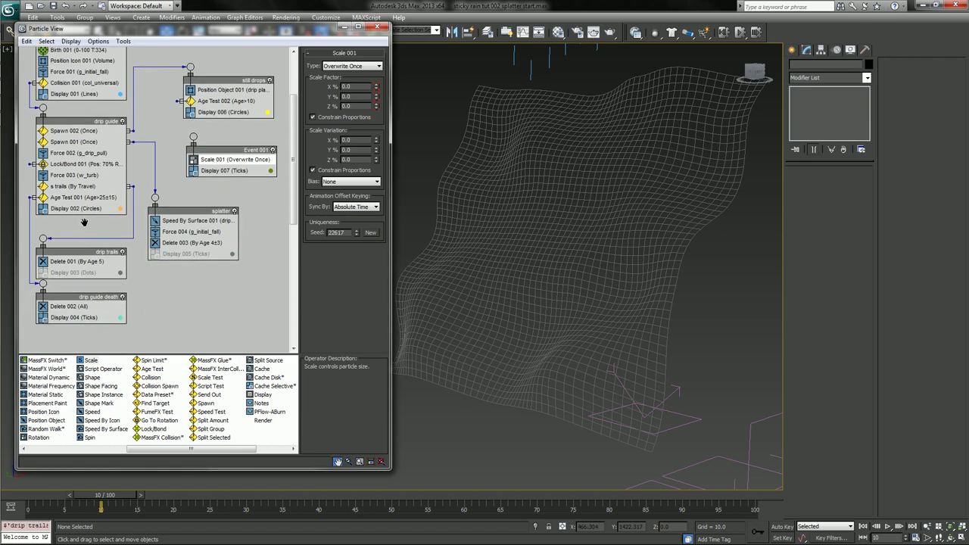
pyautogui.click(43, 317)
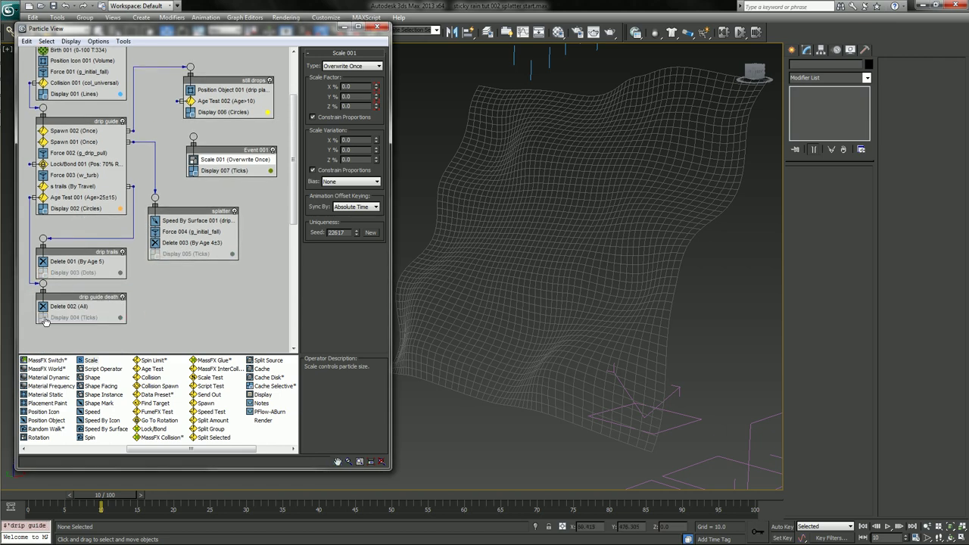
pyautogui.click(43, 208)
pyautogui.moveTo(116, 148); pyautogui.dragTo(118, 237, button='middle')
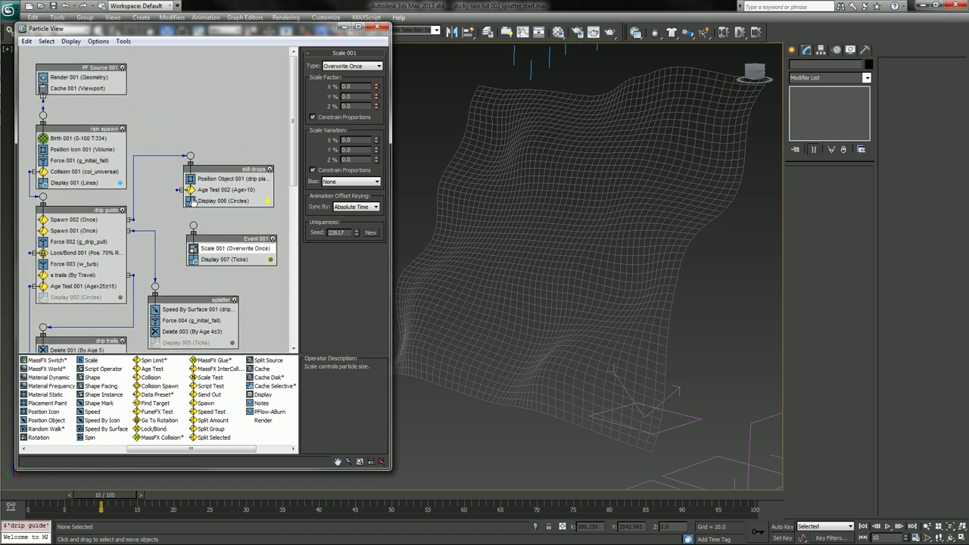
# At frame 20, switch the still drops' Display 006 type to Geometry.
pyautogui.moveTo(103, 508); pyautogui.dragTo(174, 509)
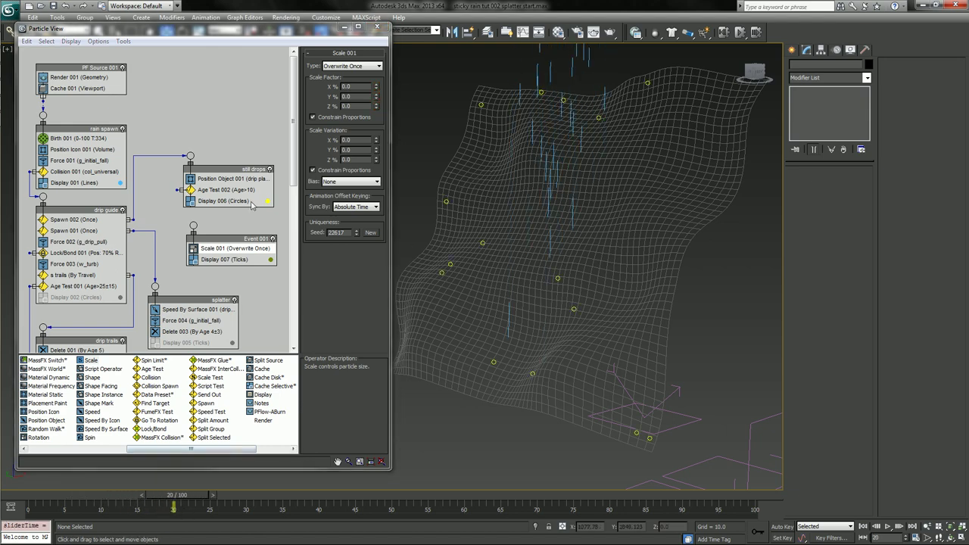
pyautogui.click(222, 200)
pyautogui.click(221, 201)
pyautogui.click(359, 70)
pyautogui.click(359, 70)
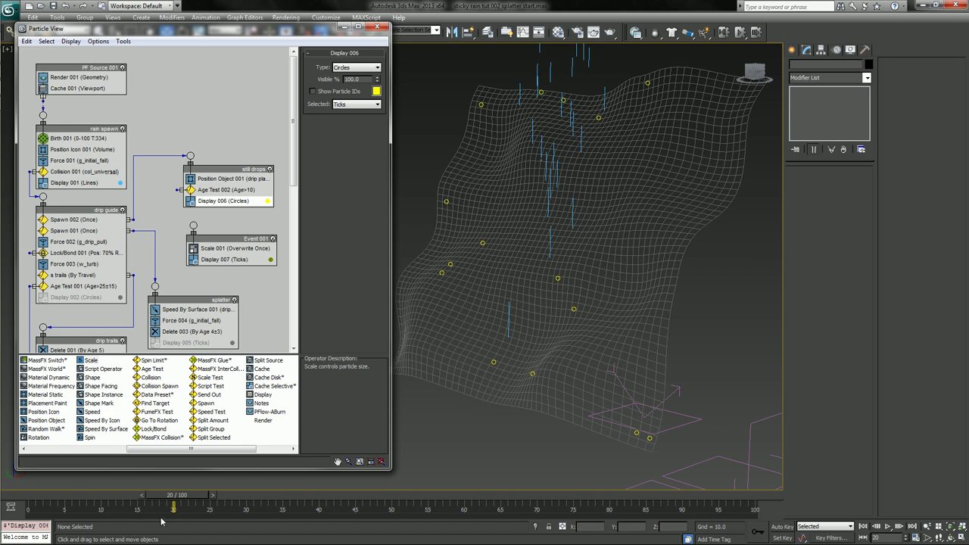
pyautogui.click(358, 69)
pyautogui.click(347, 116)
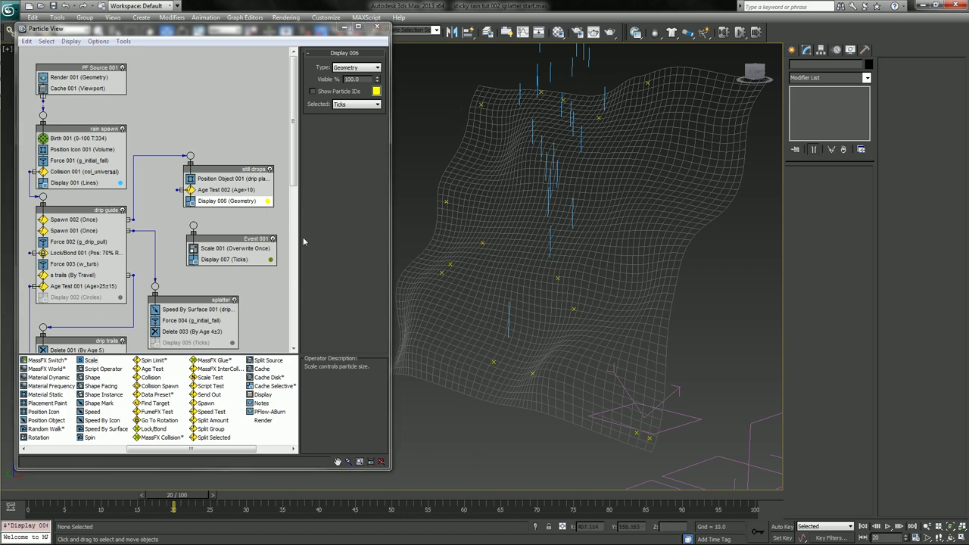
# Add a Shape operator (Cube 3D) to the still drops event and place Event 001 just below it.
pyautogui.moveTo(188, 450); pyautogui.dragTo(119, 452)
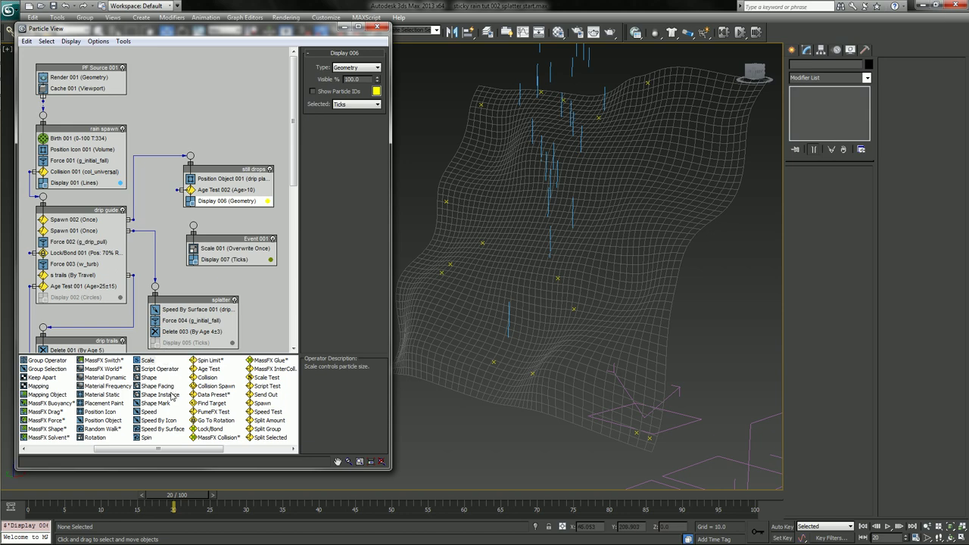
pyautogui.moveTo(150, 378); pyautogui.dragTo(223, 190)
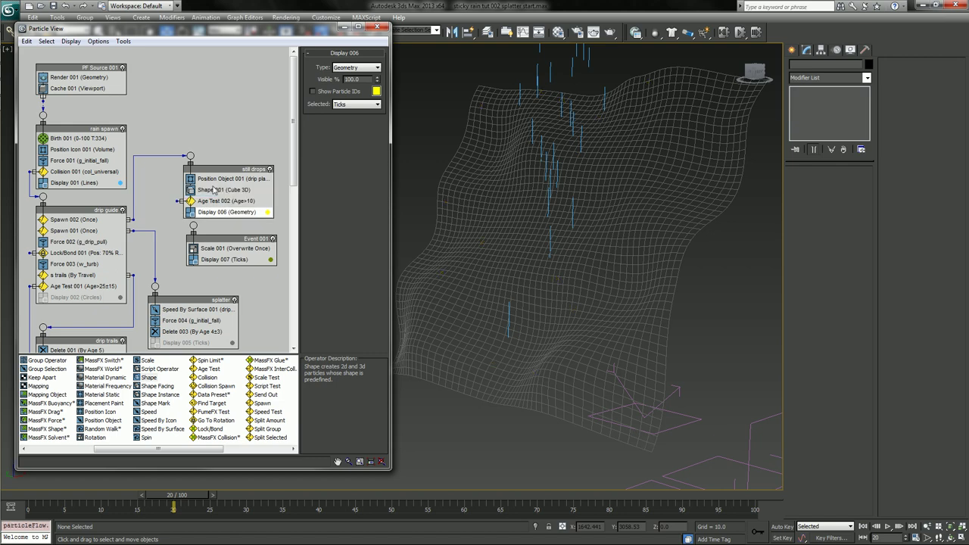
pyautogui.click(227, 241)
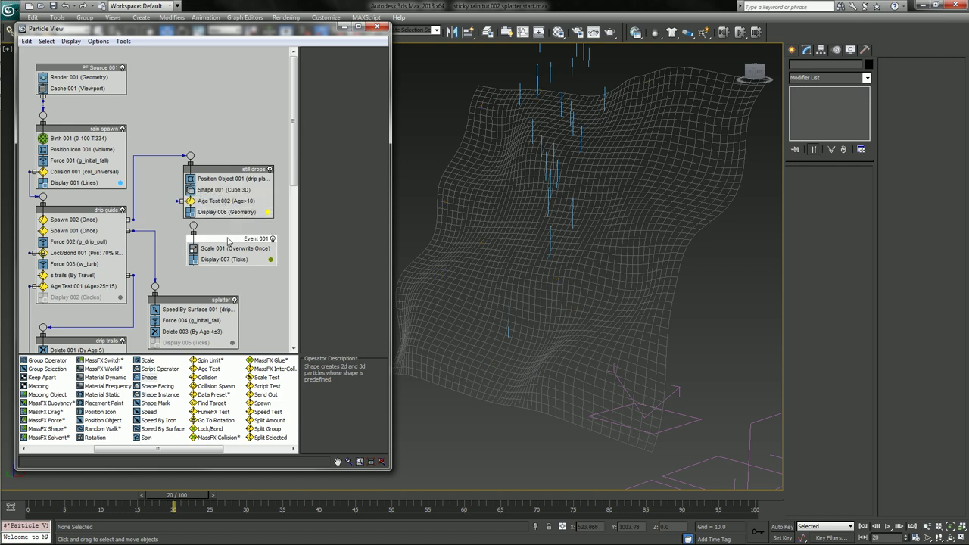
pyautogui.moveTo(227, 241); pyautogui.dragTo(212, 87)
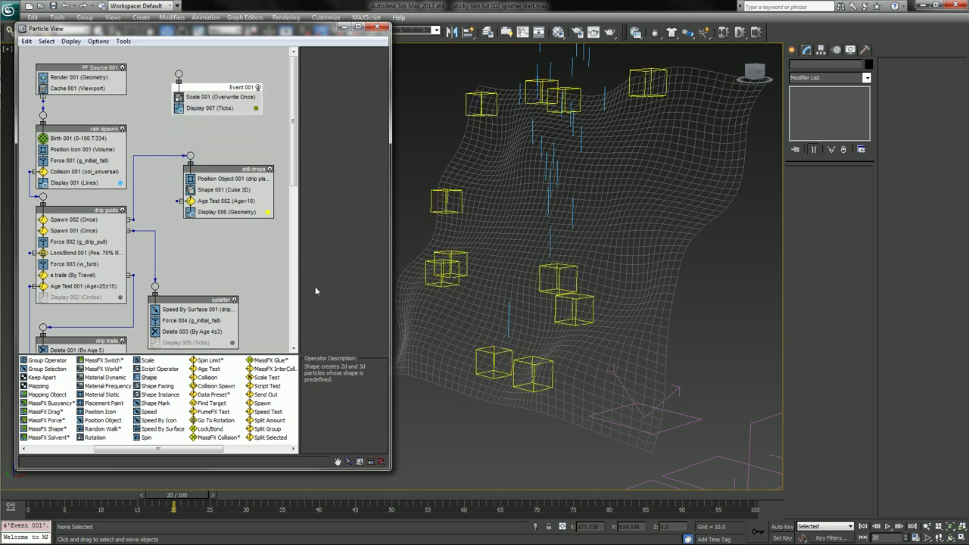
pyautogui.moveTo(176, 499)
pyautogui.mouseDown()
pyautogui.moveTo(232, 500)
pyautogui.moveTo(160, 500)
pyautogui.mouseUp()
pyautogui.moveTo(203, 101); pyautogui.dragTo(221, 251)
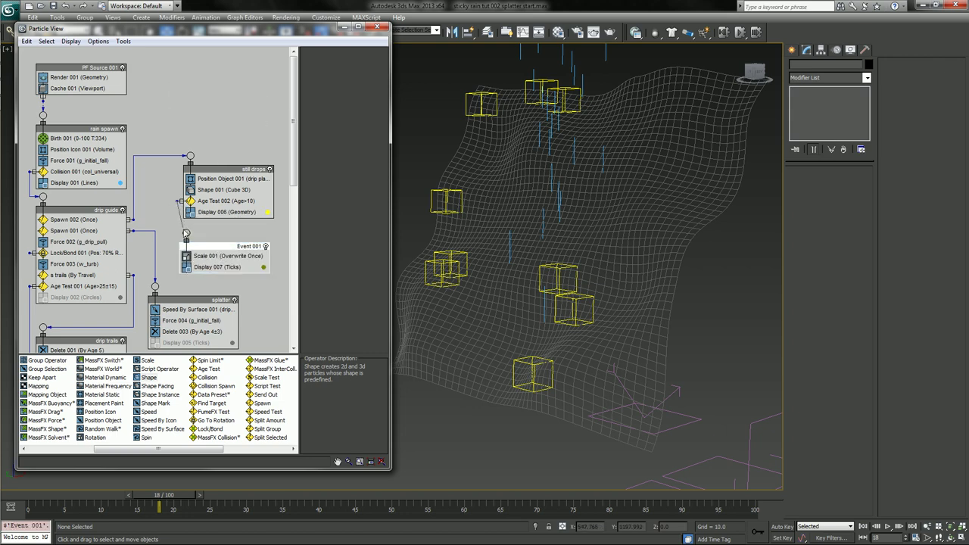
# Wire Age Test 002 into Event 001 and set it to test Event Age.
pyautogui.moveTo(182, 200); pyautogui.dragTo(186, 233)
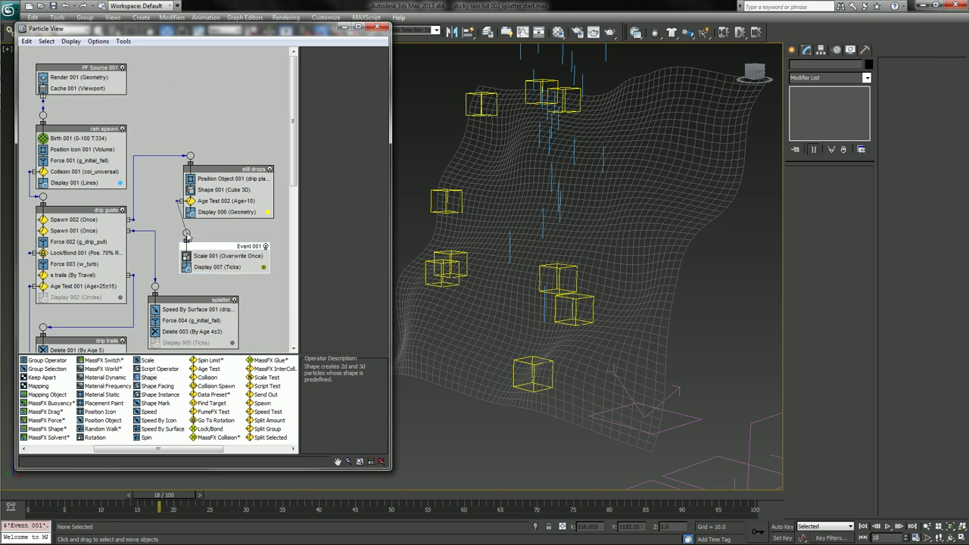
pyautogui.click(218, 201)
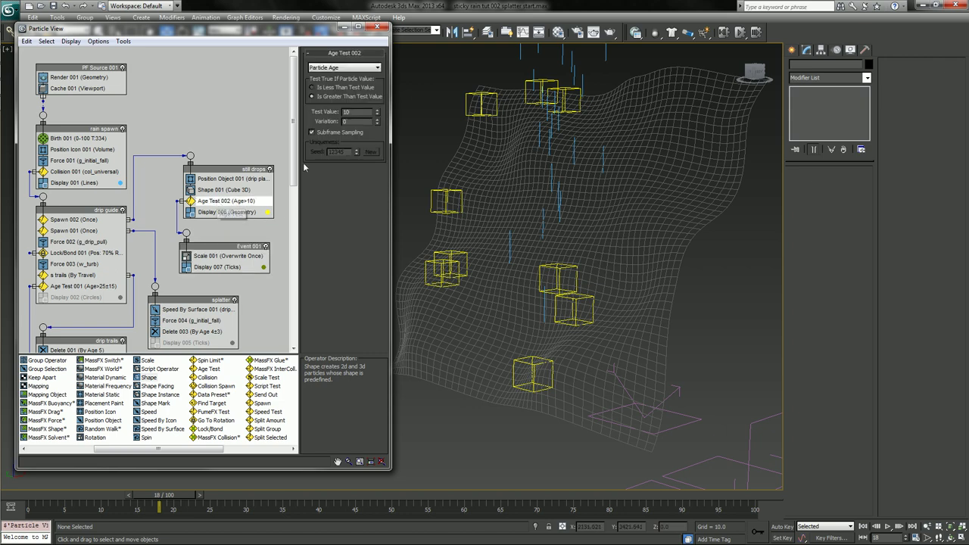
pyautogui.click(332, 68)
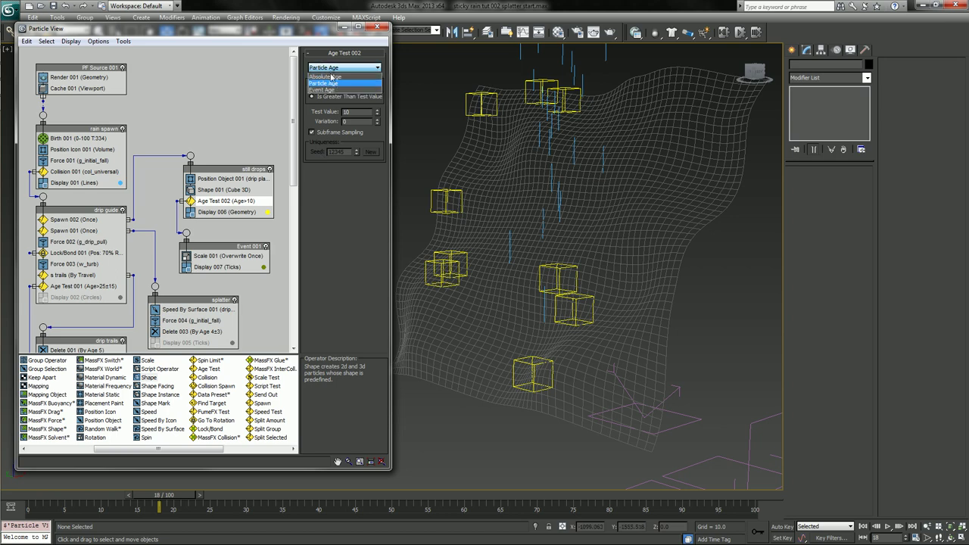
pyautogui.click(331, 89)
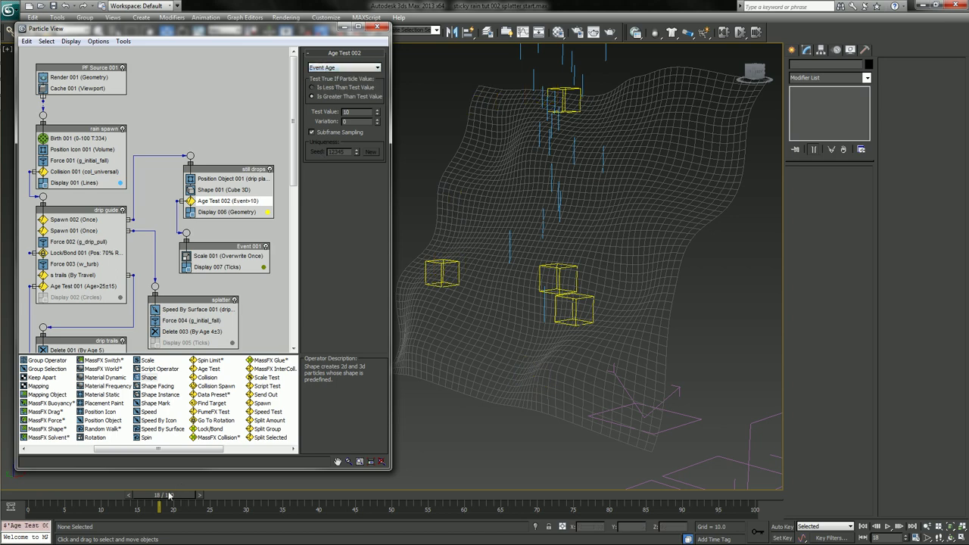
pyautogui.moveTo(169, 496); pyautogui.dragTo(236, 493)
# Set Scale 001 to the Absolute type with Sync By set to Event Duration.
pyautogui.click(225, 256)
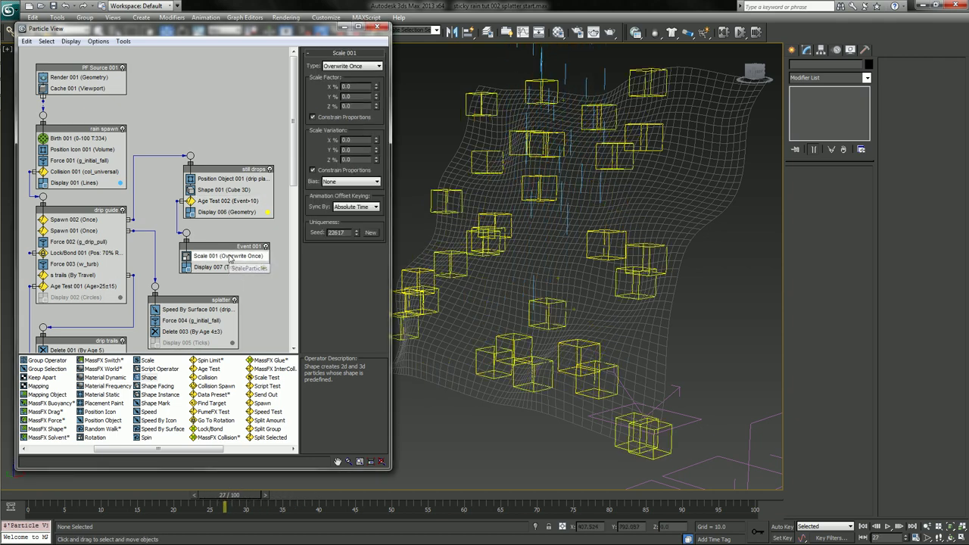
pyautogui.click(338, 67)
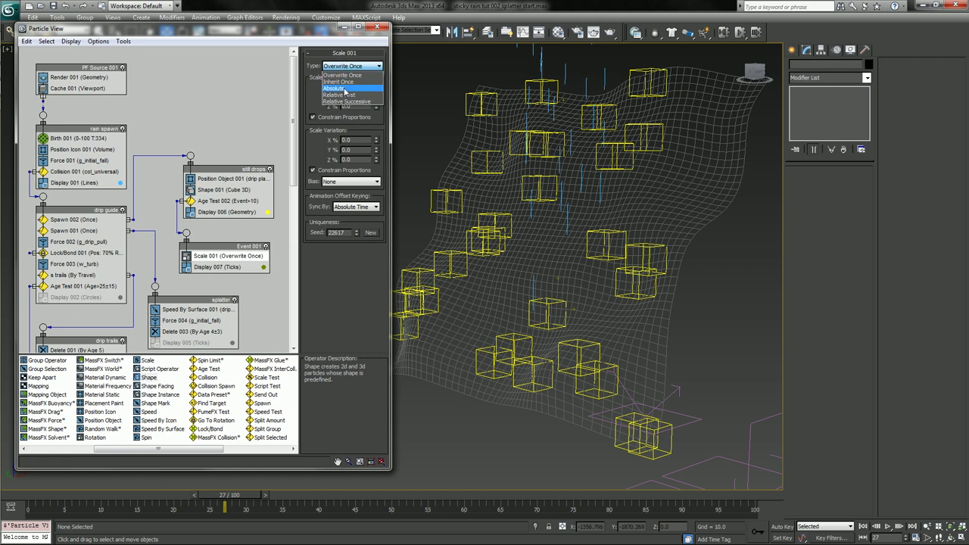
pyautogui.click(338, 89)
pyautogui.click(356, 207)
pyautogui.click(354, 228)
pyautogui.moveTo(226, 495); pyautogui.dragTo(182, 496)
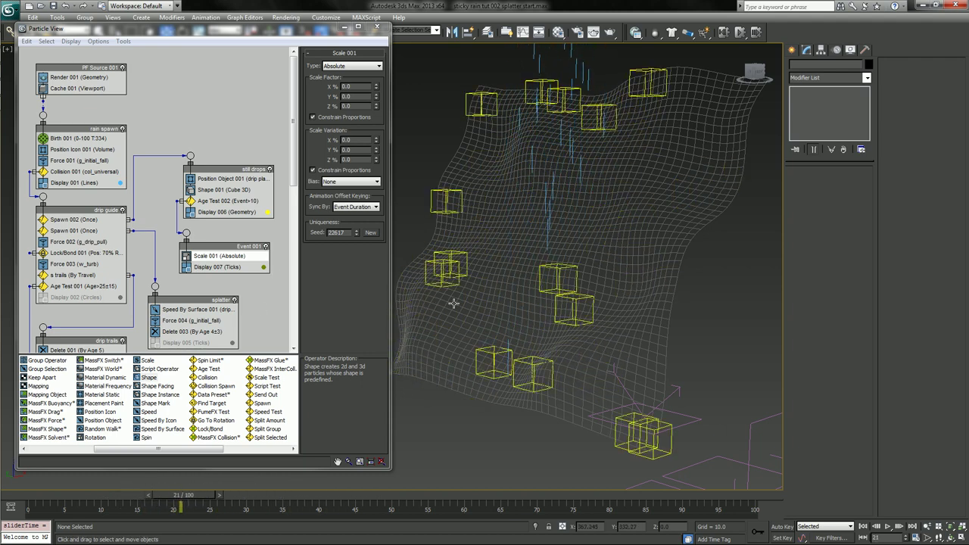
pyautogui.press('F3')
pyautogui.press('F3')
# Switch Shape 001 from Cube to Sphere 20-sides, then review Age Test 002 and Scale 001.
pyautogui.click(224, 191)
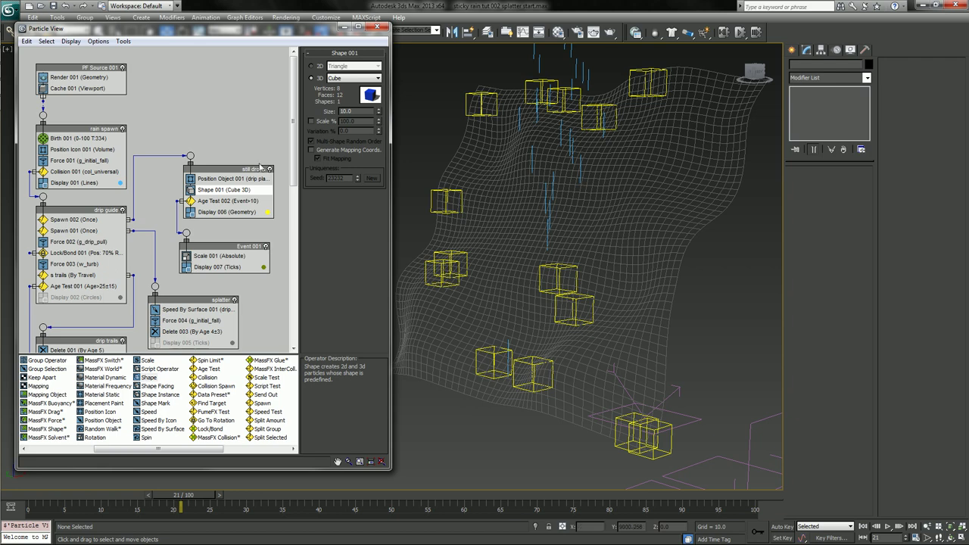
pyautogui.click(365, 78)
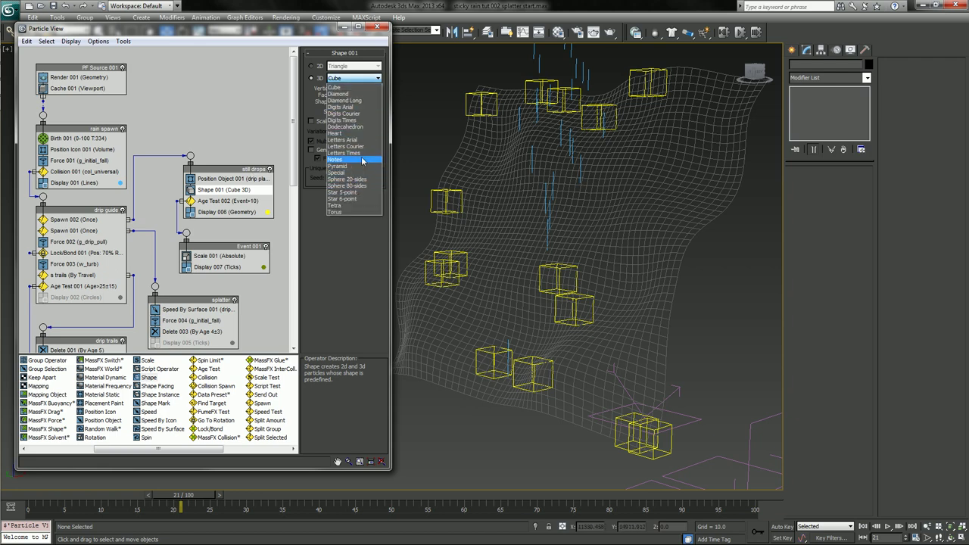
pyautogui.click(366, 180)
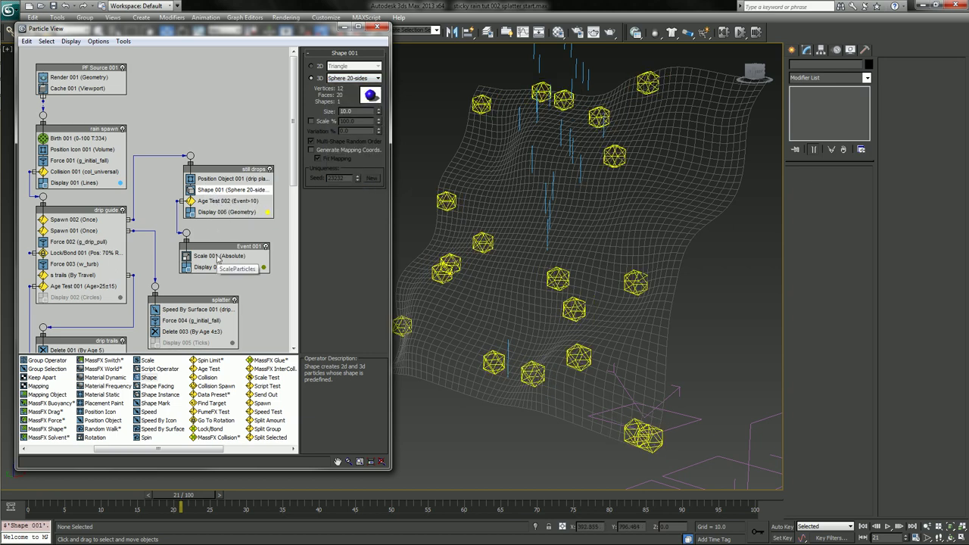
pyautogui.click(225, 201)
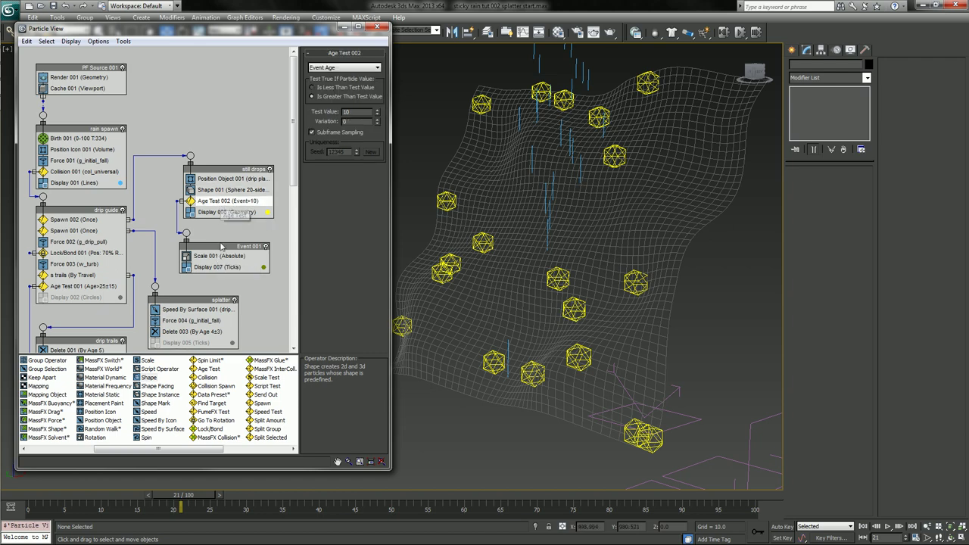
pyautogui.click(220, 258)
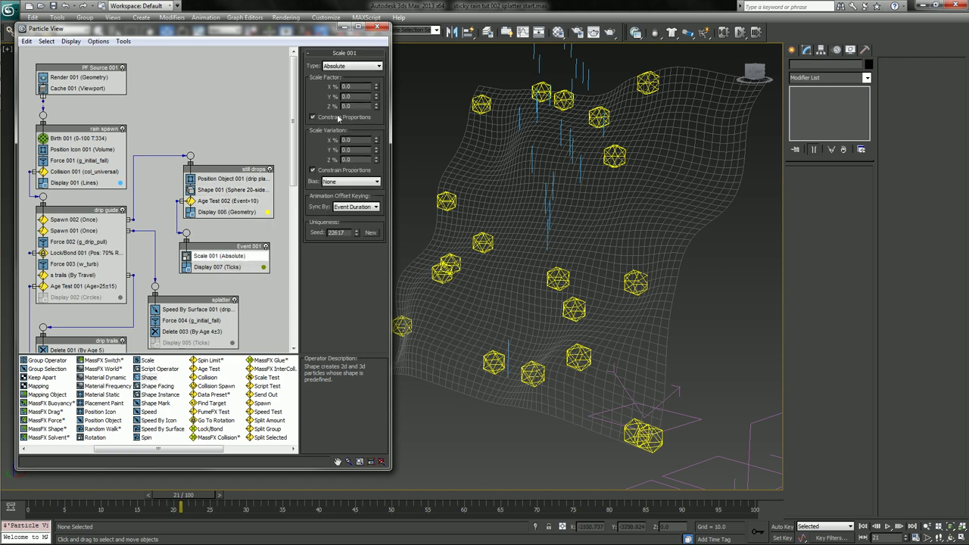
pyautogui.moveTo(185, 502)
pyautogui.mouseDown()
pyautogui.moveTo(78, 502)
pyautogui.moveTo(176, 509)
pyautogui.mouseUp()
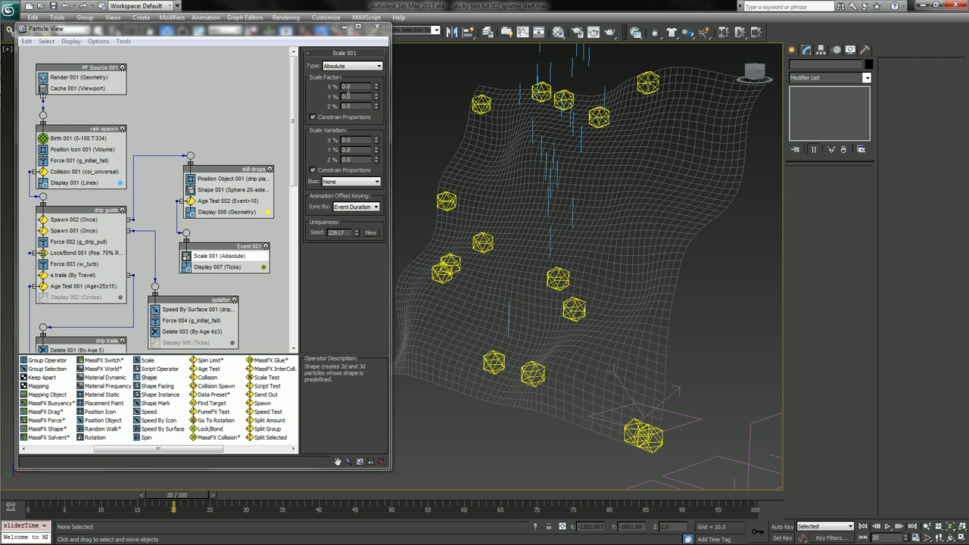
# Set Scale 001's Sync By to Event Duration, keeping the scale bias at None.
pyautogui.click(355, 207)
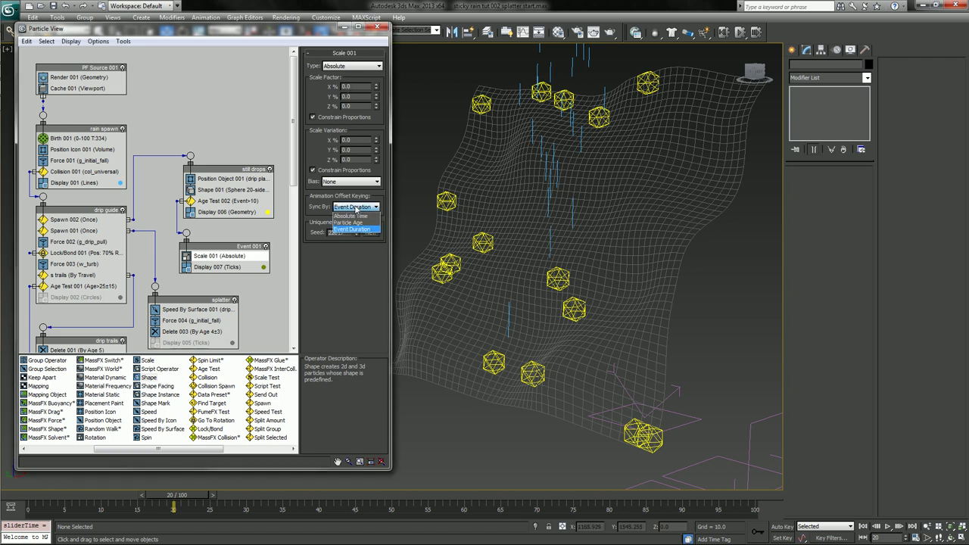
pyautogui.click(357, 224)
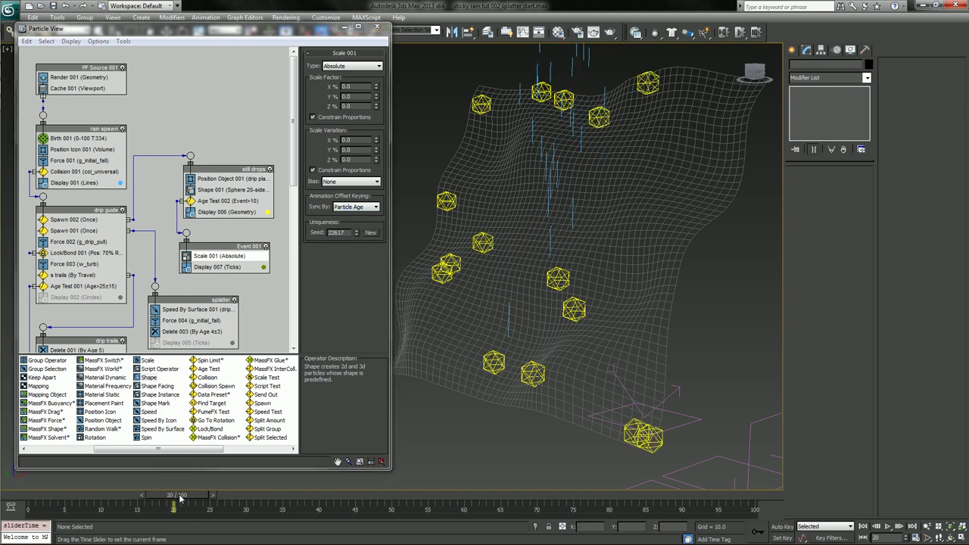
pyautogui.click(347, 187)
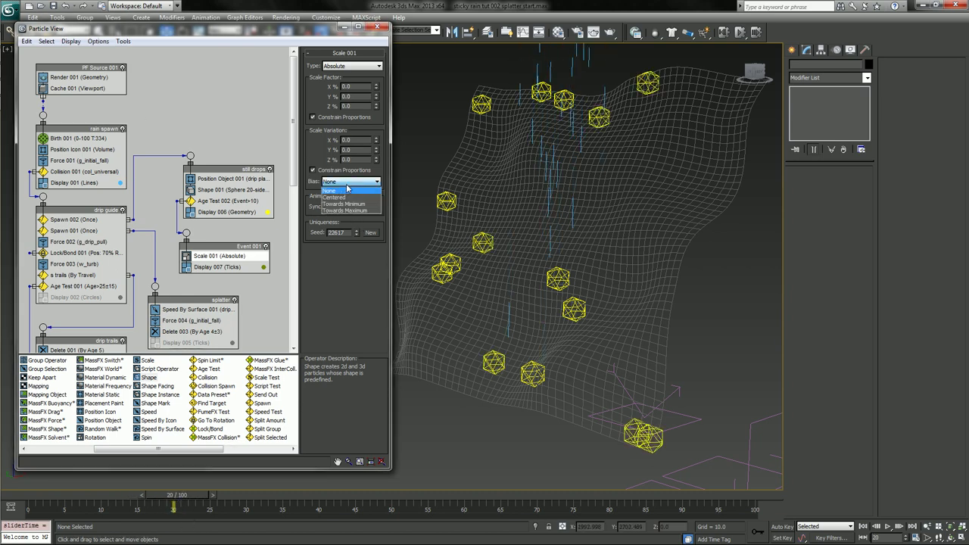
pyautogui.click(347, 189)
pyautogui.click(354, 207)
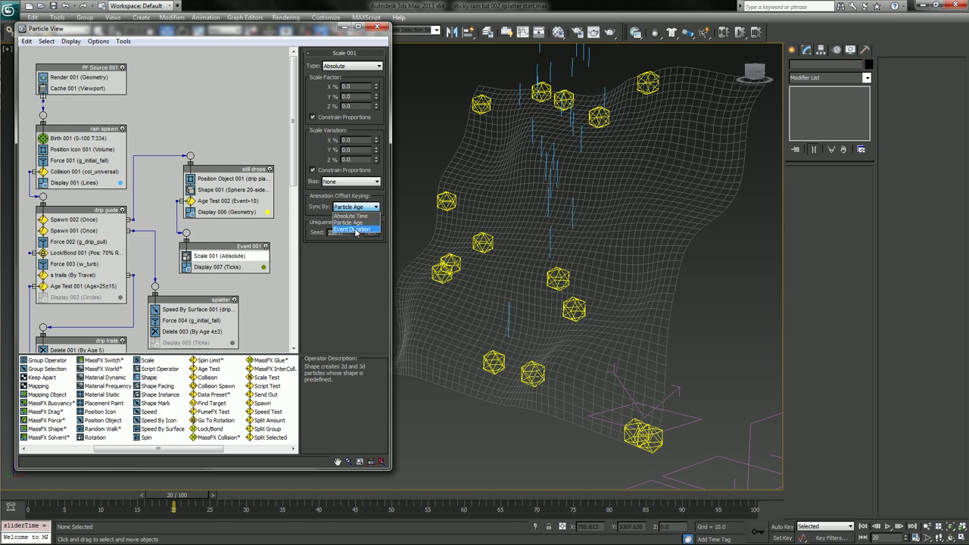
pyautogui.click(354, 229)
# Clear Cache 001 and make Age Test 002 test Particle Age.
pyautogui.click(87, 90)
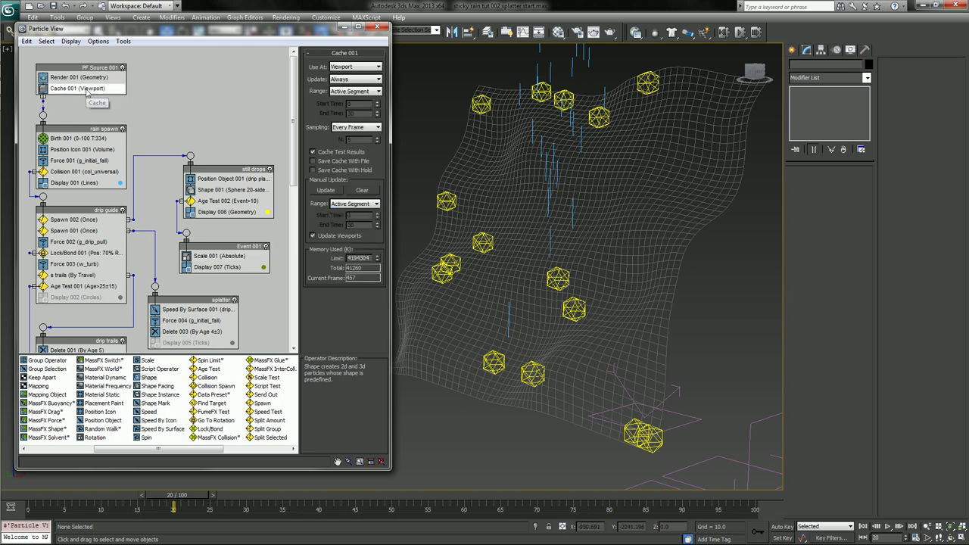
pyautogui.click(362, 190)
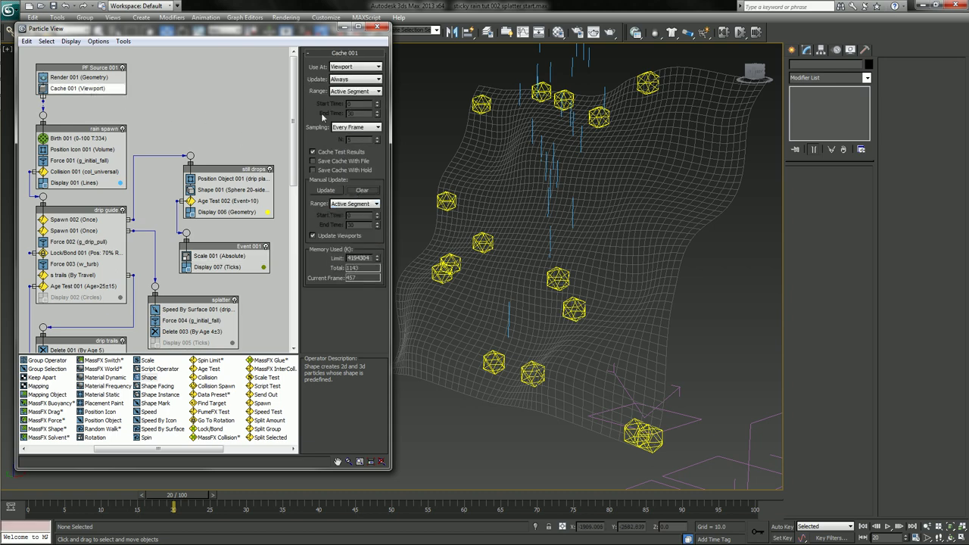
pyautogui.click(227, 201)
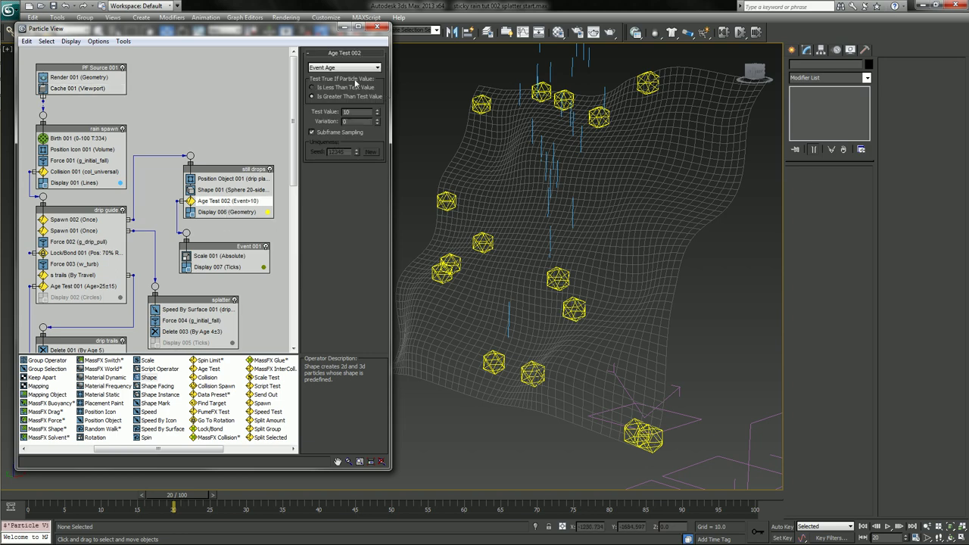
pyautogui.click(351, 68)
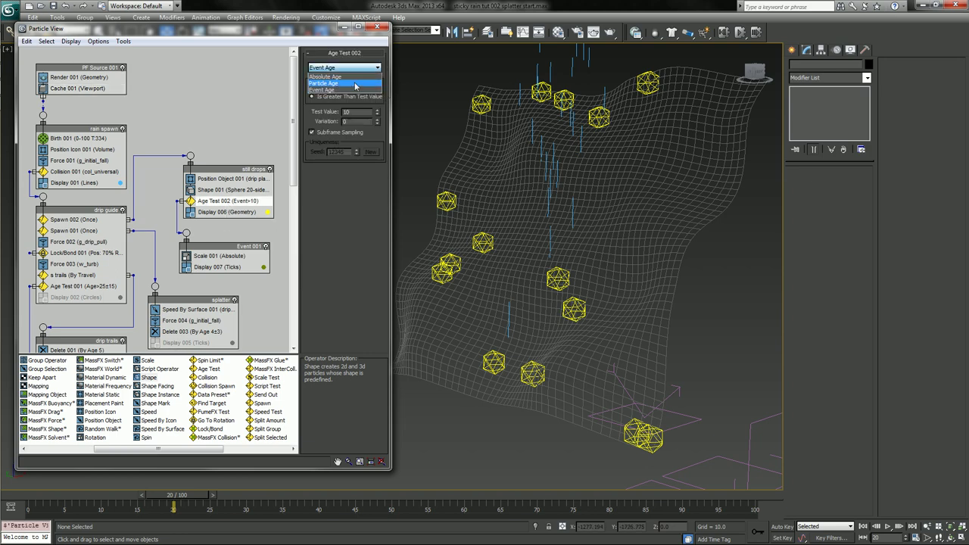
pyautogui.click(354, 82)
pyautogui.moveTo(176, 496); pyautogui.dragTo(364, 505)
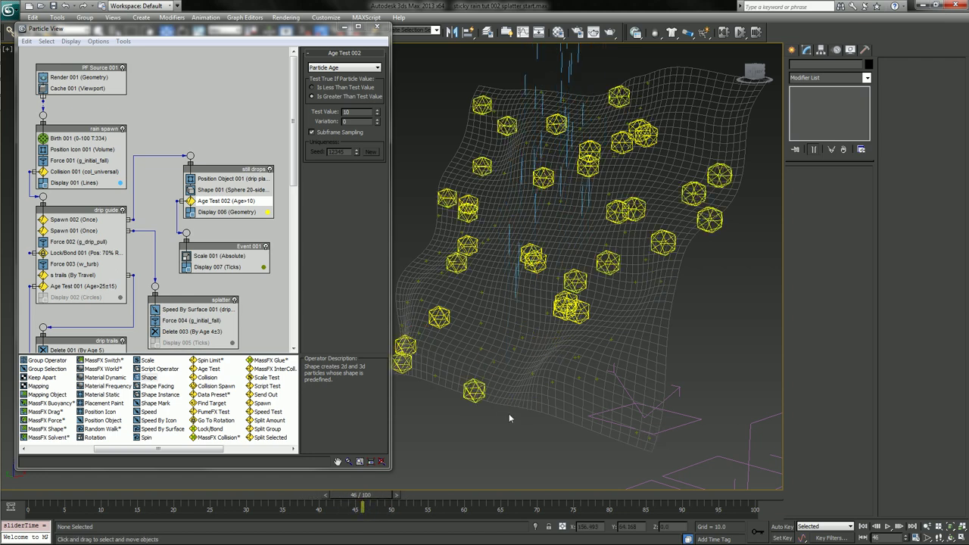
pyautogui.moveTo(508, 412); pyautogui.dragTo(500, 356, button='middle')
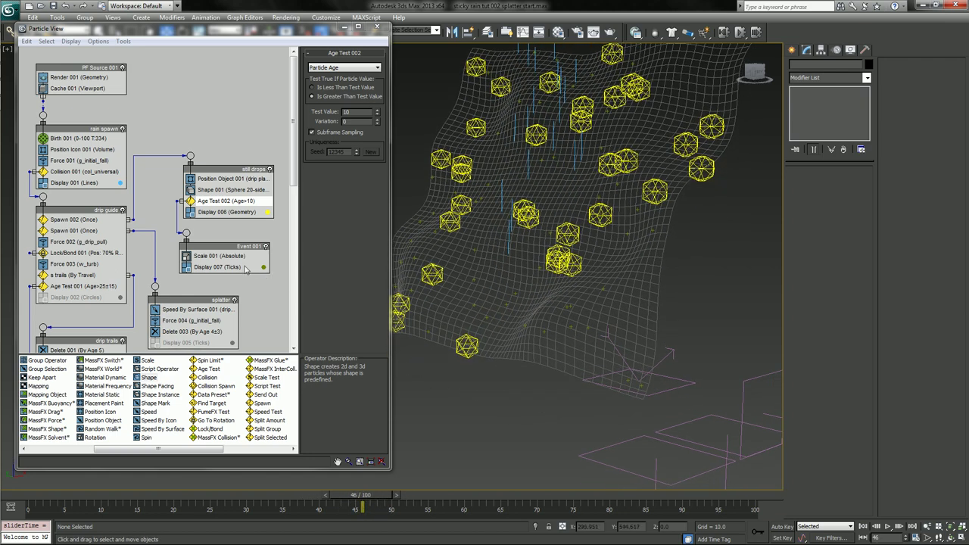
# Change Display 007 in Event 001 from Ticks to Geometry.
pyautogui.click(235, 267)
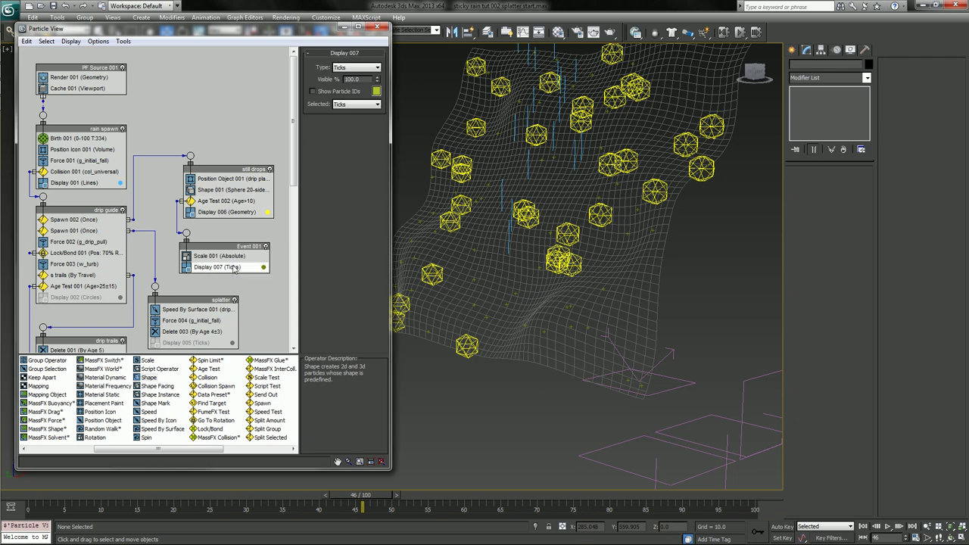
pyautogui.click(354, 68)
pyautogui.click(353, 116)
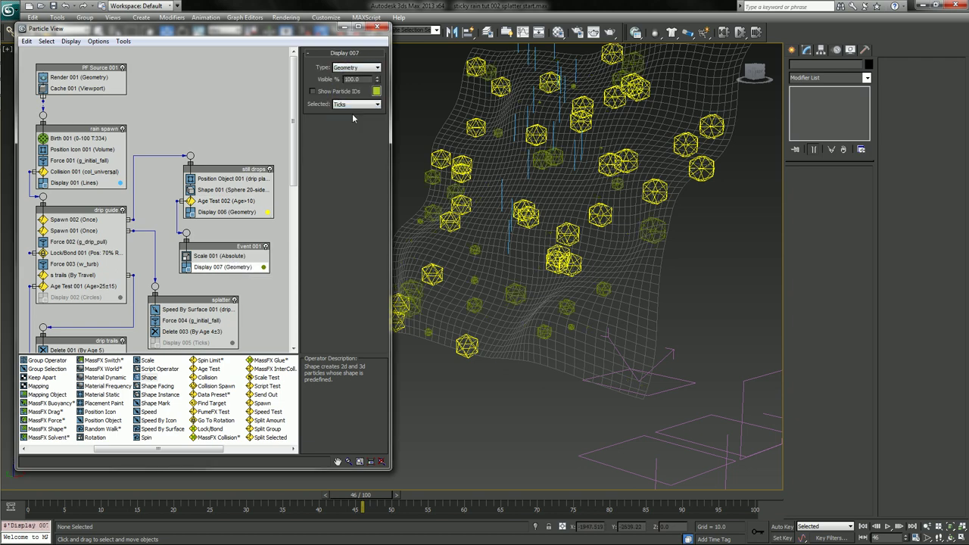
pyautogui.moveTo(362, 496); pyautogui.dragTo(198, 496)
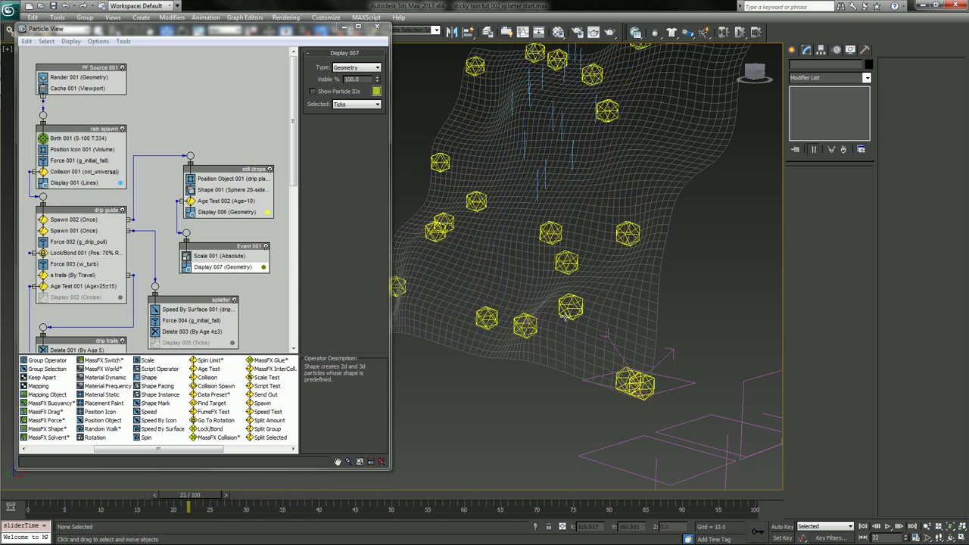
# Review the Shape 001, Scale 001 and Cache 001 settings.
pyautogui.click(233, 189)
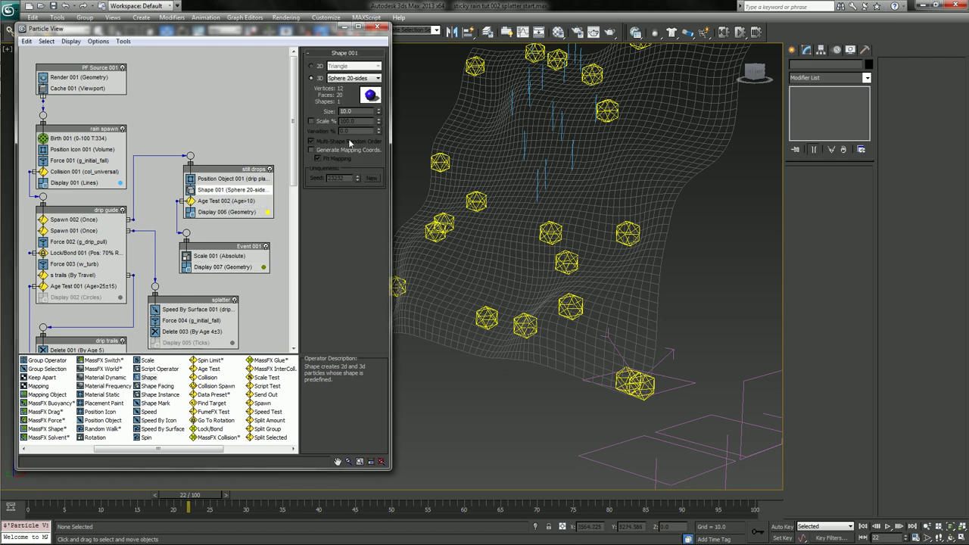
pyautogui.click(214, 257)
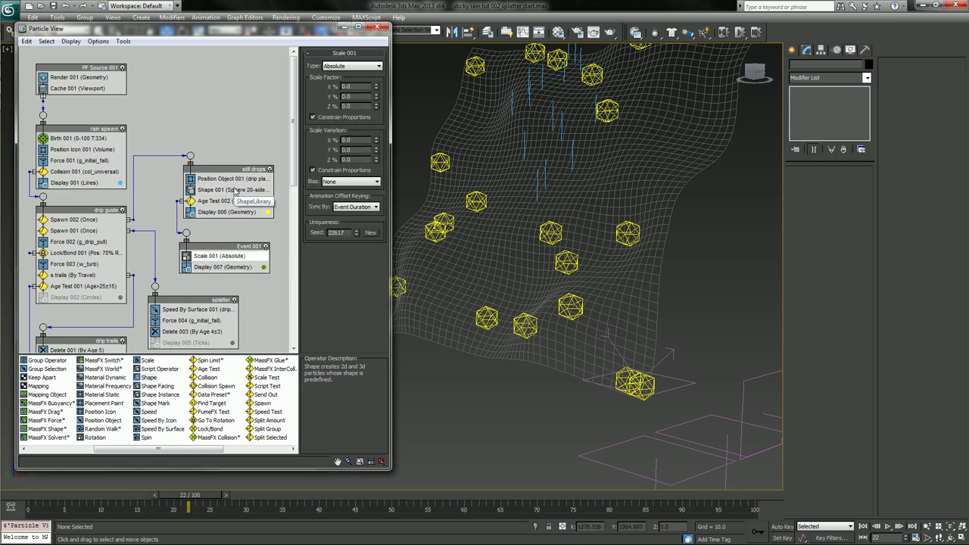
pyautogui.click(234, 191)
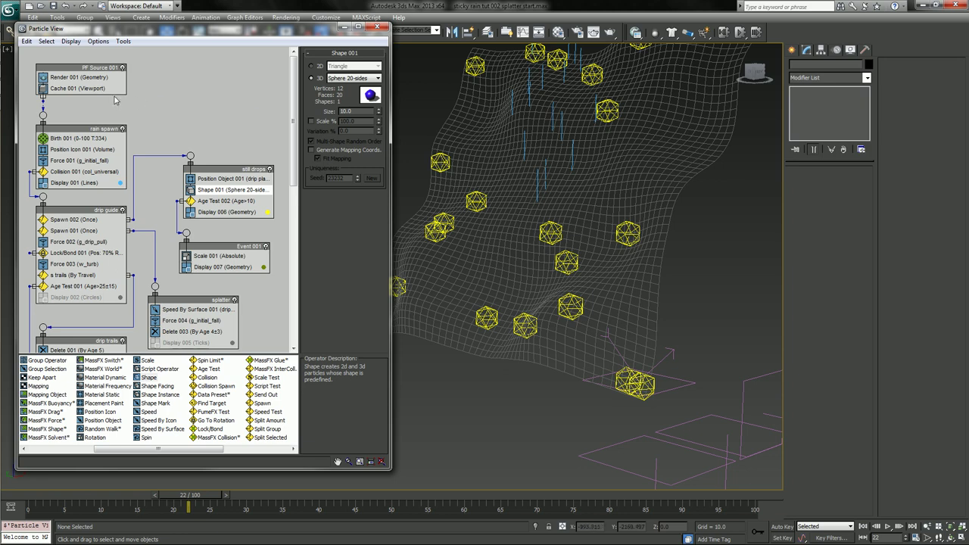
pyautogui.click(89, 89)
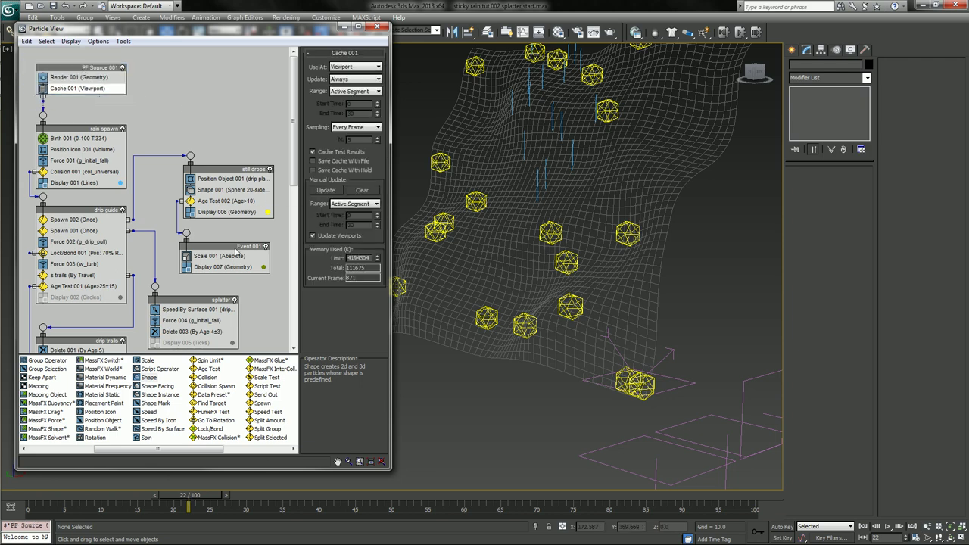
# Set Shape 001 size to 0.8 and re-enable the drip guide, splatter, drip trails and guide-death displays.
pyautogui.click(231, 189)
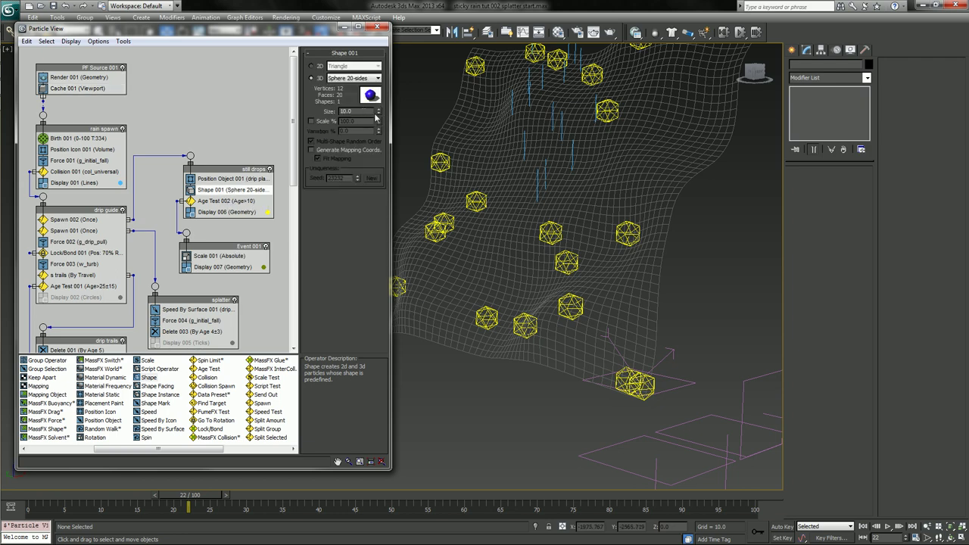
pyautogui.moveTo(379, 111); pyautogui.dragTo(386, 117)
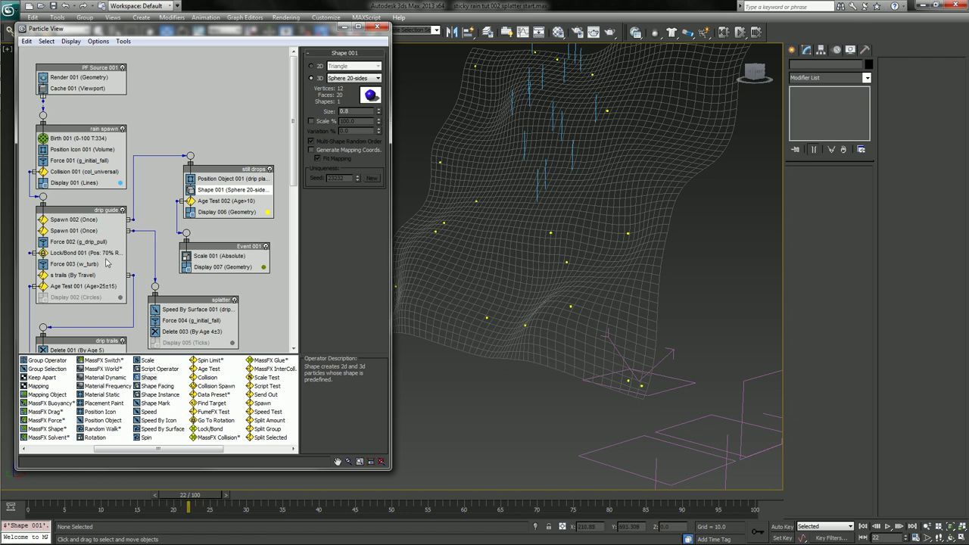
pyautogui.click(45, 297)
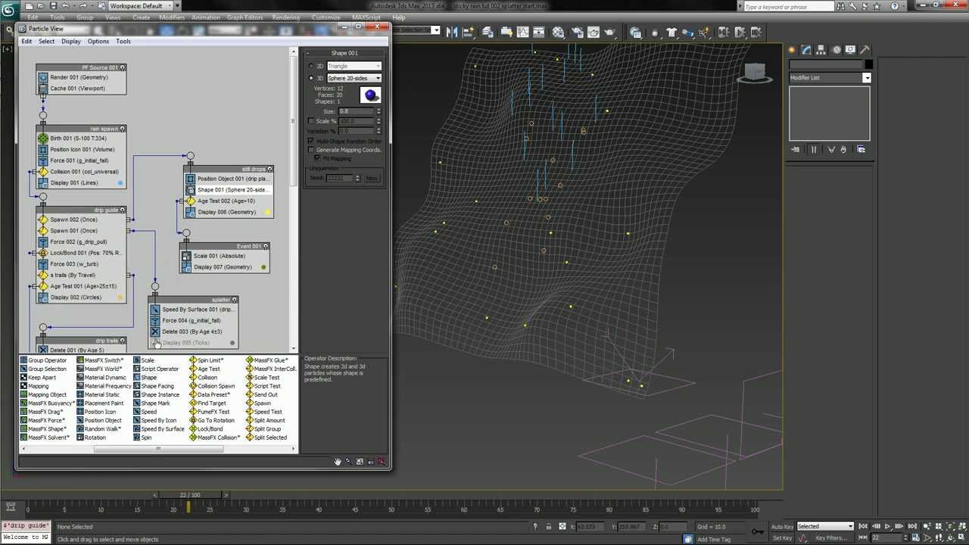
pyautogui.click(156, 343)
pyautogui.scroll(-2, 131, 307)
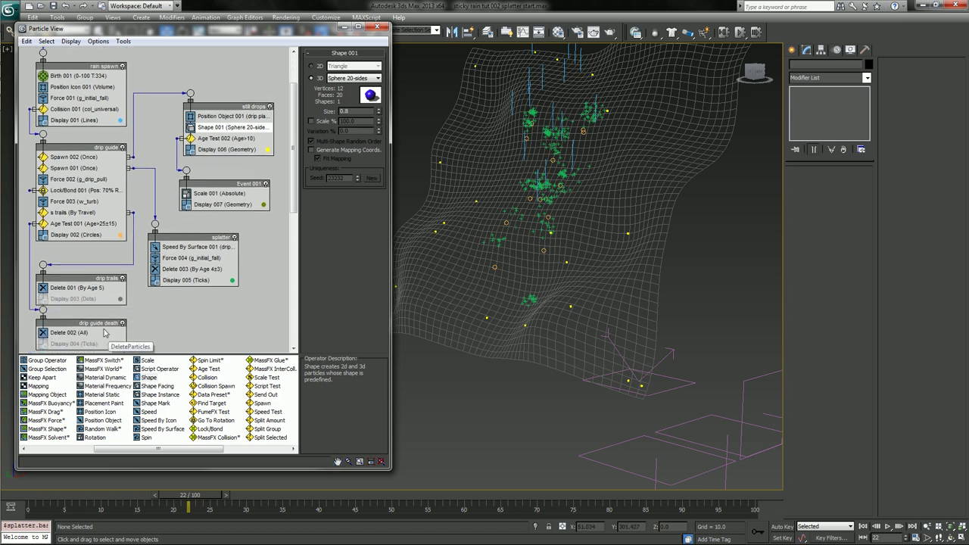
pyautogui.click(44, 299)
pyautogui.click(44, 343)
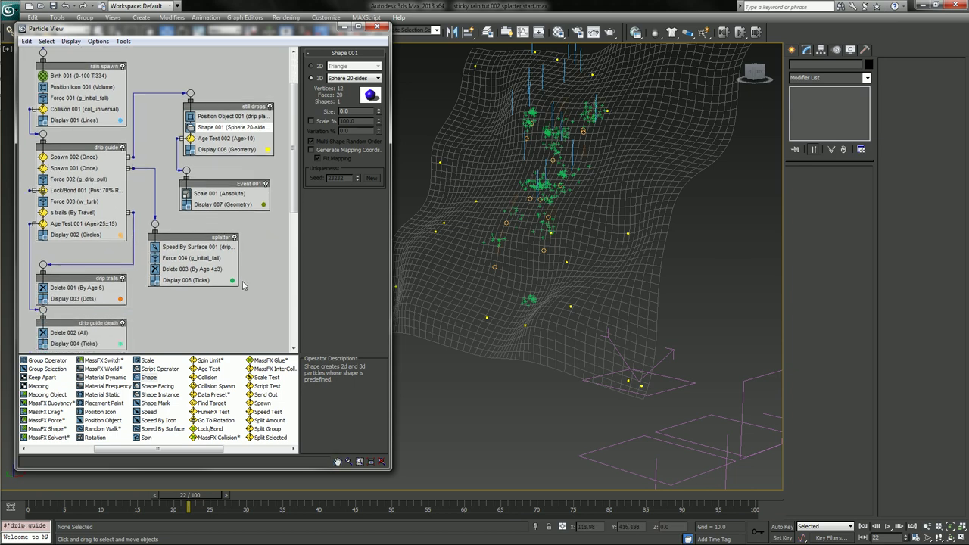
pyautogui.keyDown('alt'); pyautogui.moveTo(508, 250); pyautogui.dragTo(573, 308, button='middle'); pyautogui.keyUp('alt')
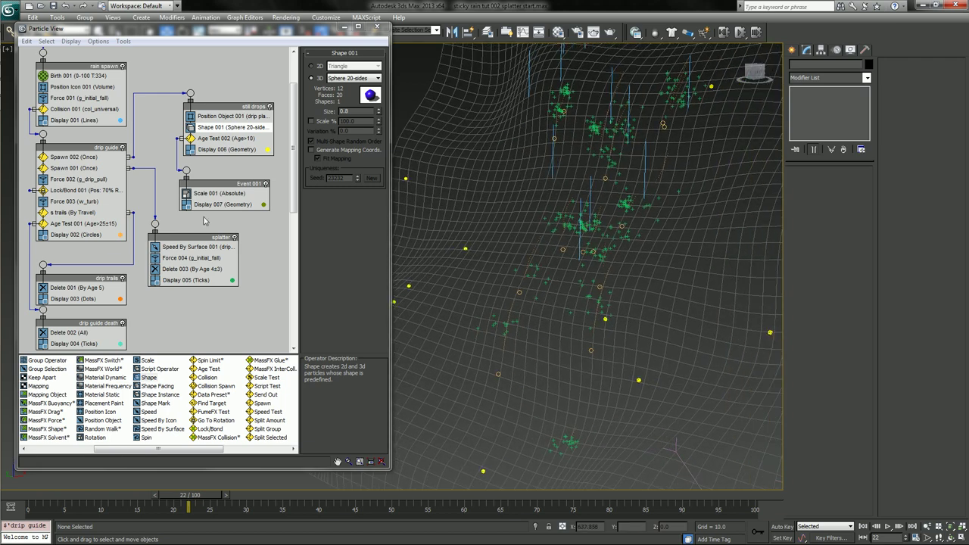
# Set the drip guide and splatter Display operators to the Geometry type.
pyautogui.click(89, 121)
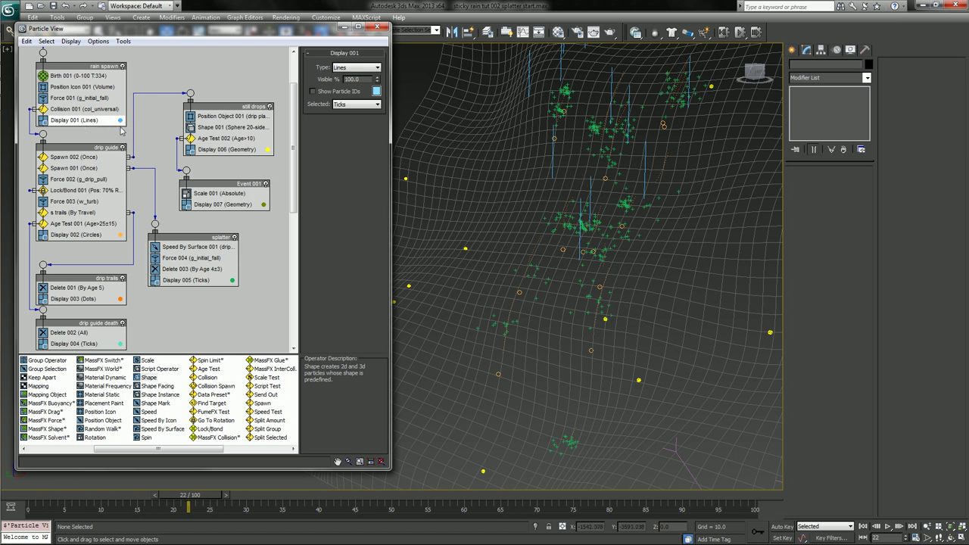
pyautogui.click(78, 235)
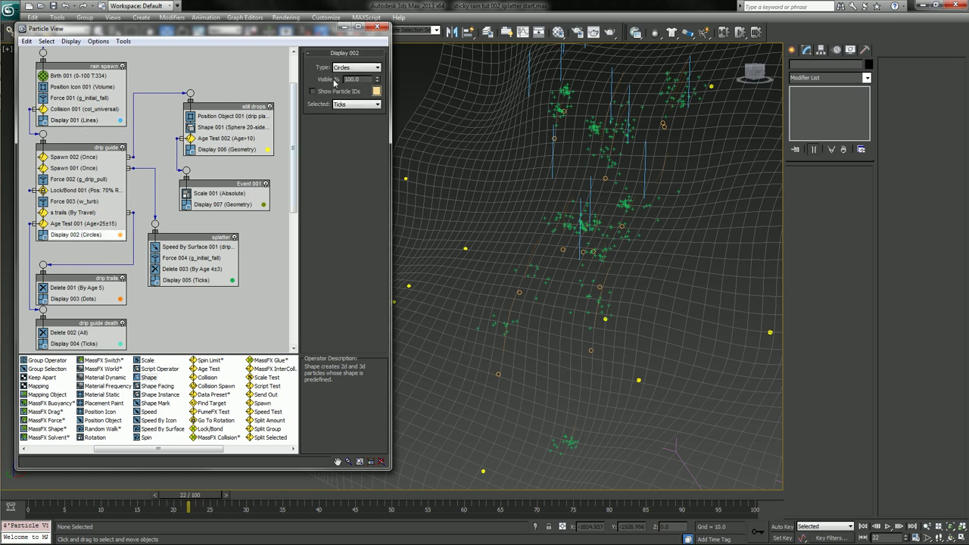
pyautogui.click(363, 67)
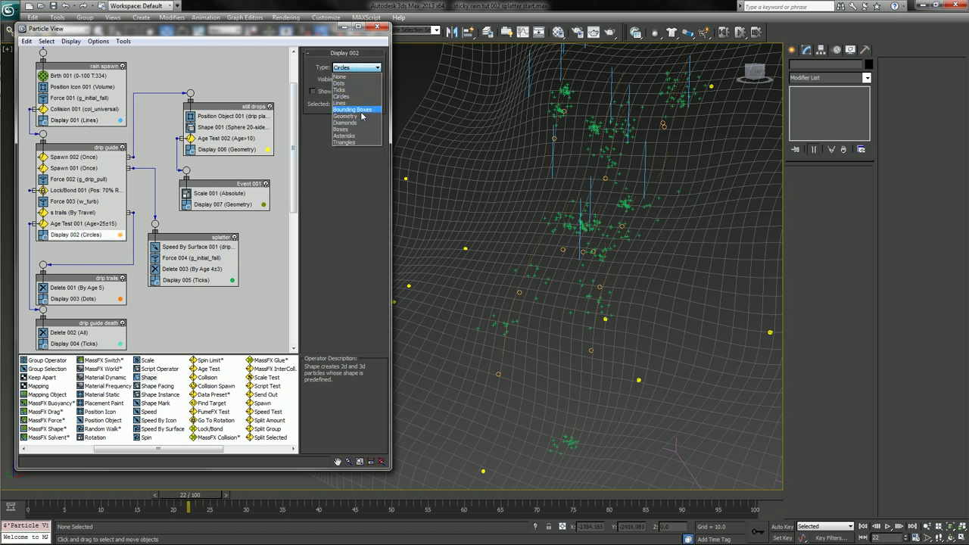
pyautogui.click(362, 116)
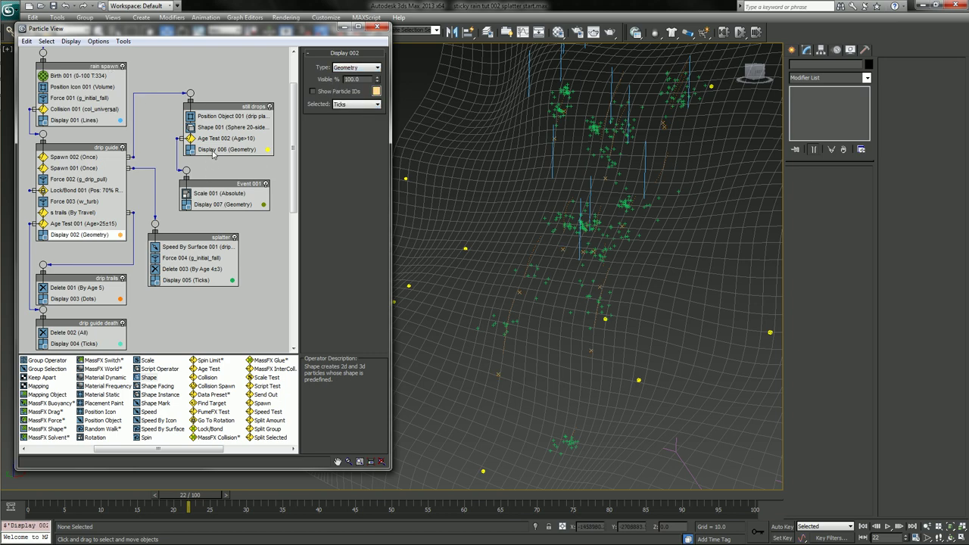
pyautogui.click(208, 281)
pyautogui.click(347, 68)
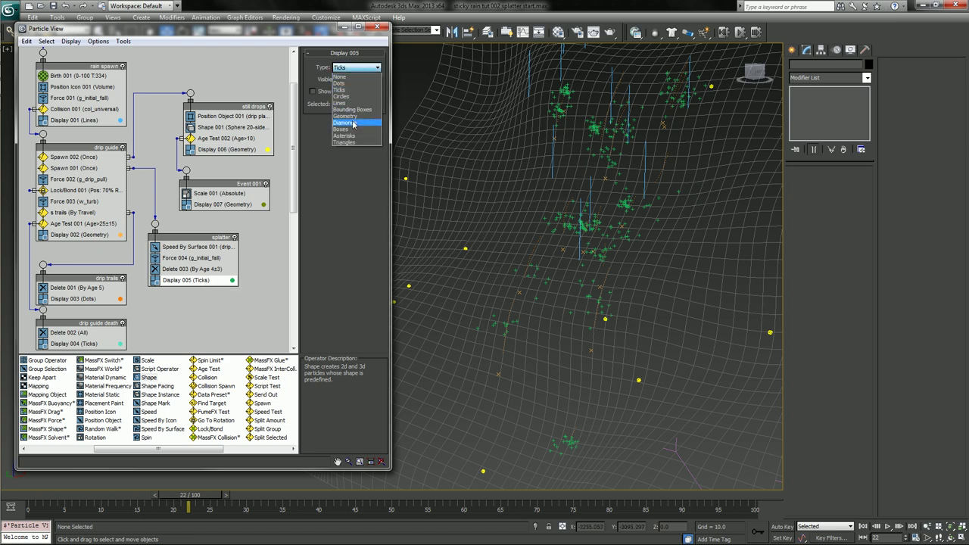
pyautogui.click(354, 142)
# Set the drip trails and drip guide death Display operators to Geometry as well.
pyautogui.click(95, 298)
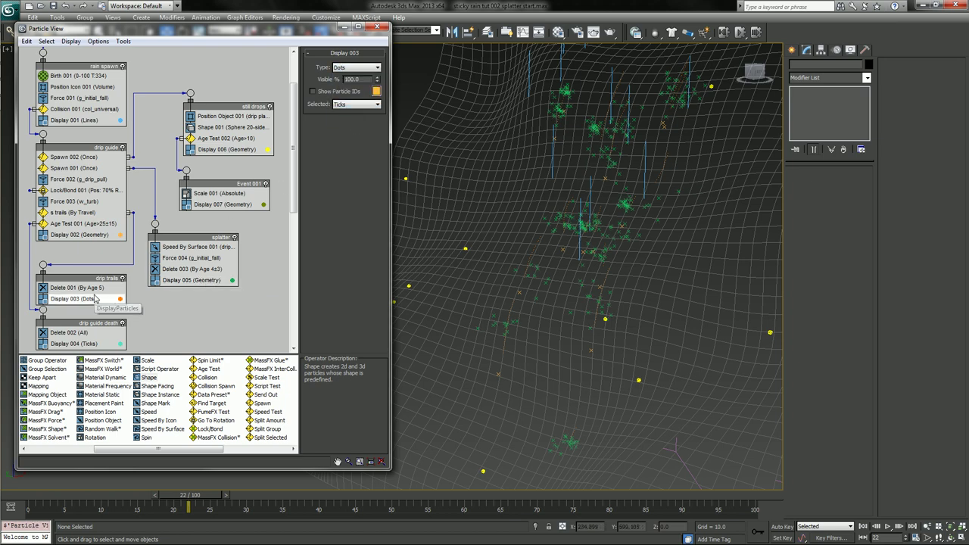
pyautogui.click(346, 68)
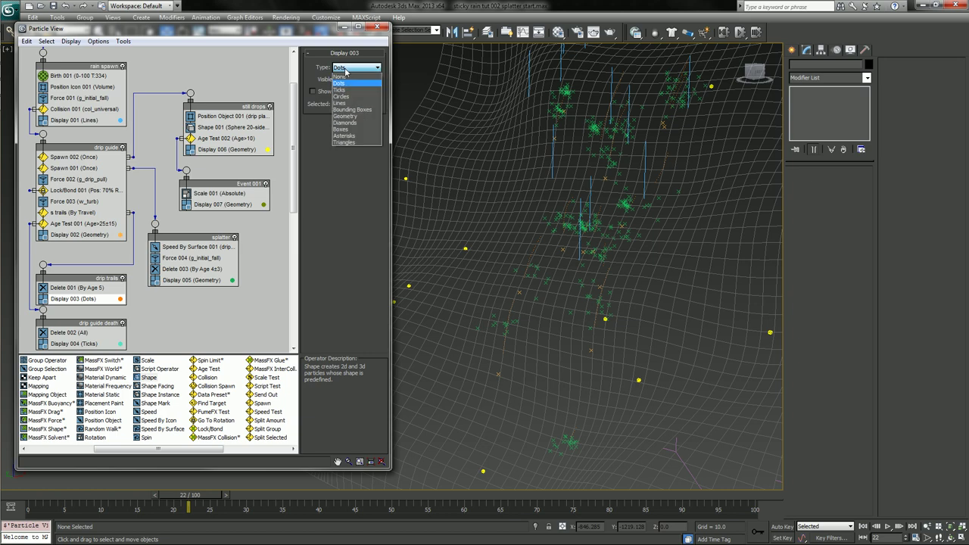
pyautogui.click(354, 116)
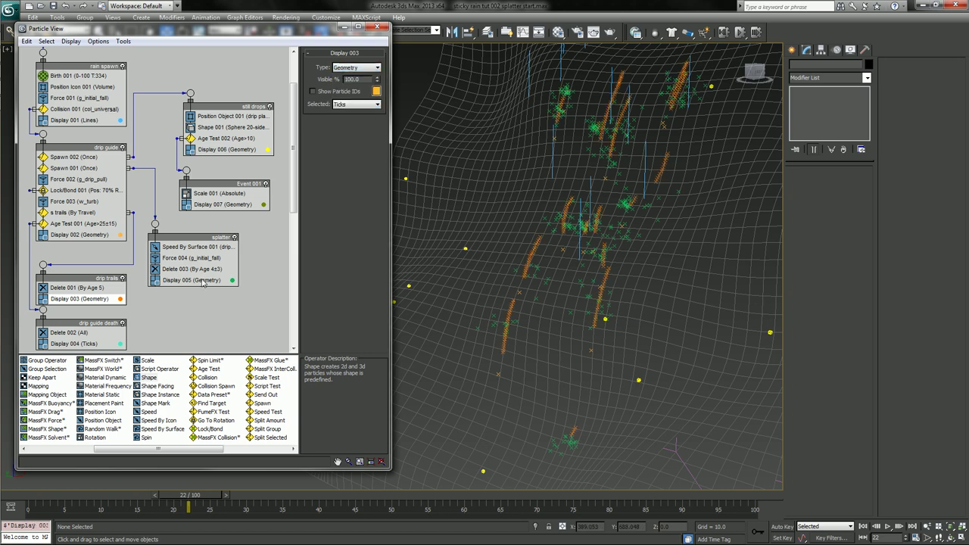
pyautogui.click(76, 343)
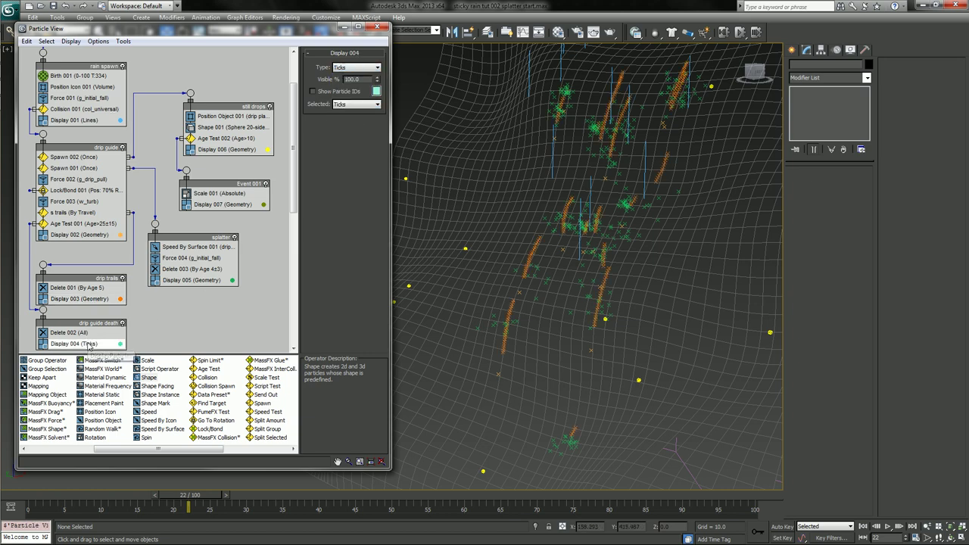
pyautogui.click(356, 68)
pyautogui.click(359, 119)
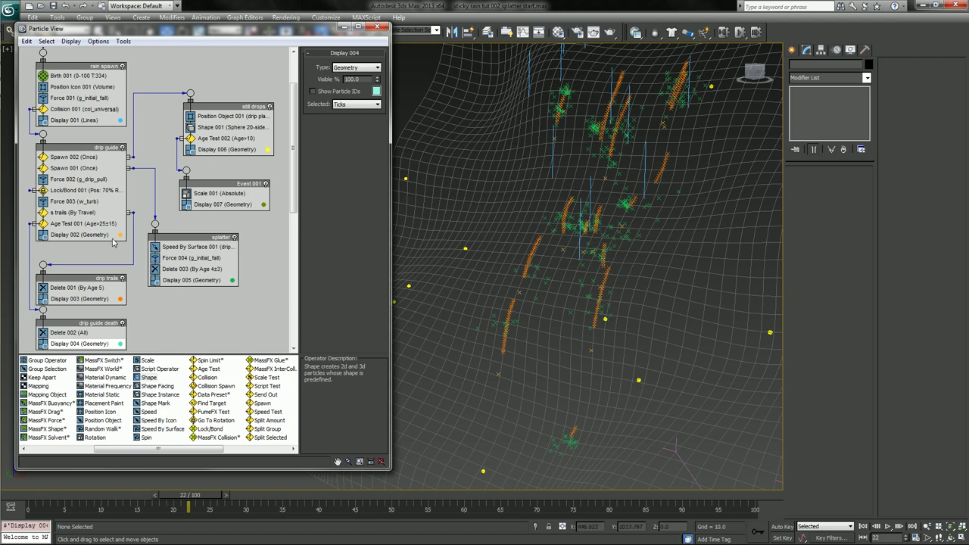
# Toggle the drip guide Display 002 off and on, leaving it selected.
pyautogui.click(44, 235)
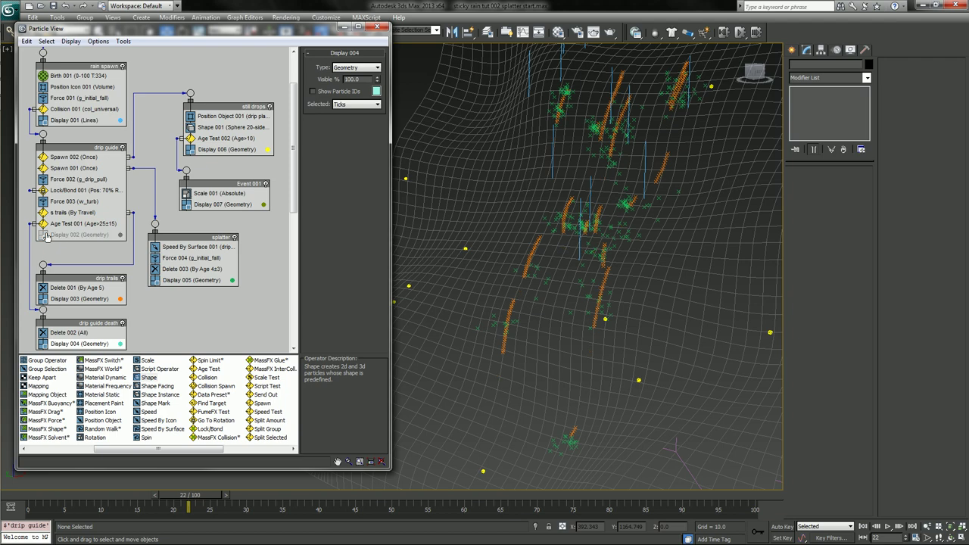
pyautogui.click(44, 235)
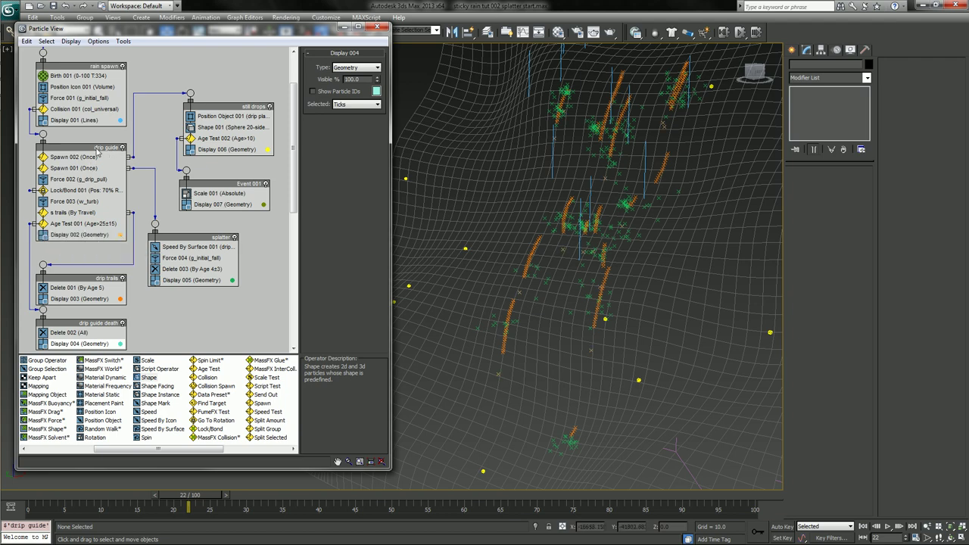
pyautogui.click(92, 236)
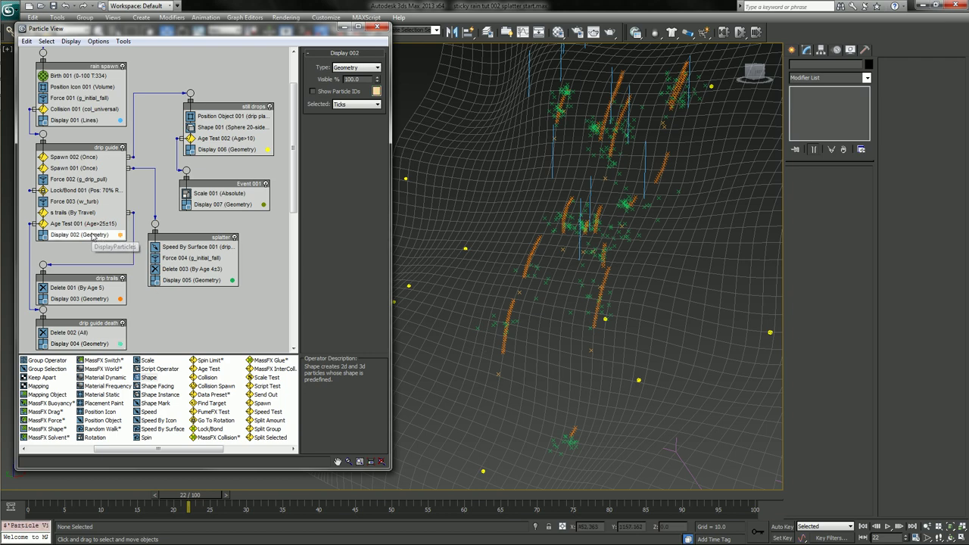
# Hide the drip guide particles and copy the still drops' Sphere 20-sides shape into the splatter event.
pyautogui.click(45, 236)
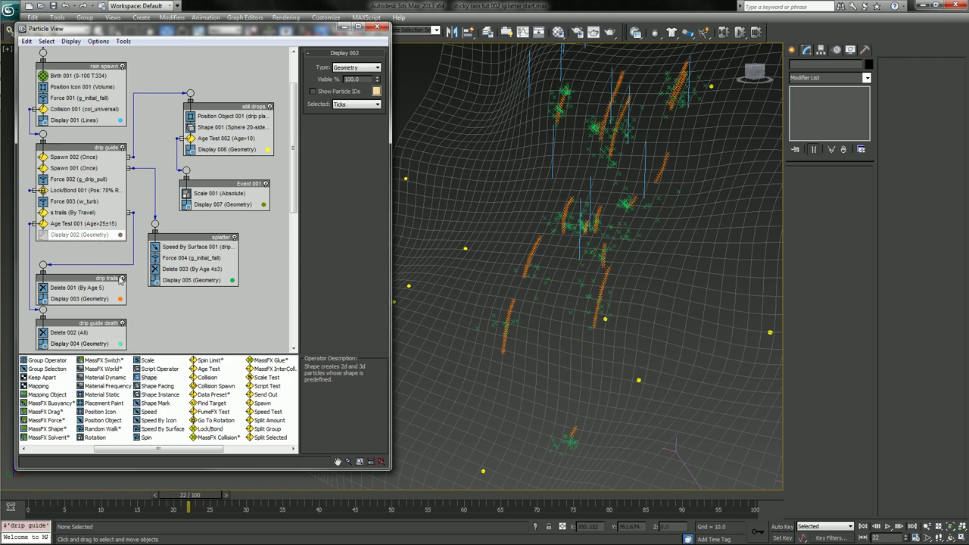
pyautogui.scroll(-2, 140, 265)
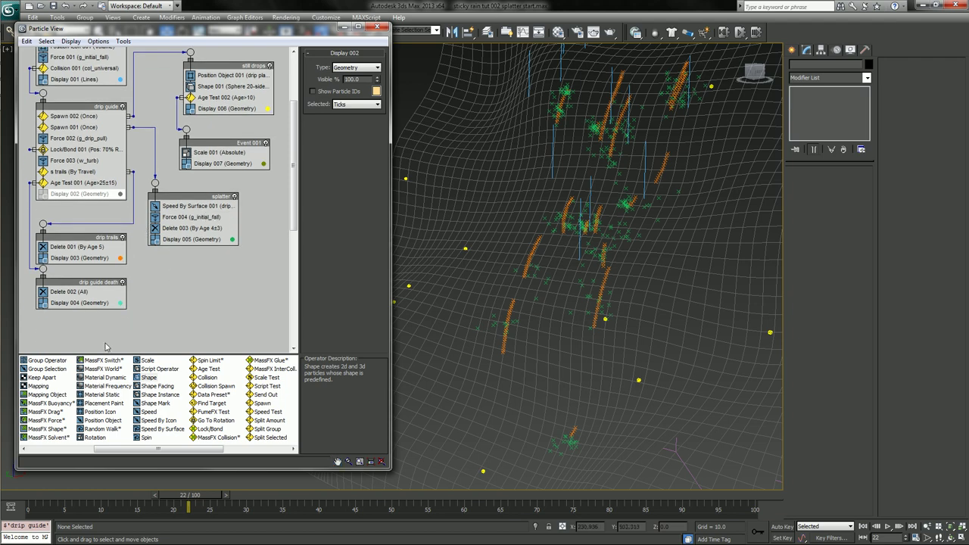
pyautogui.click(218, 87)
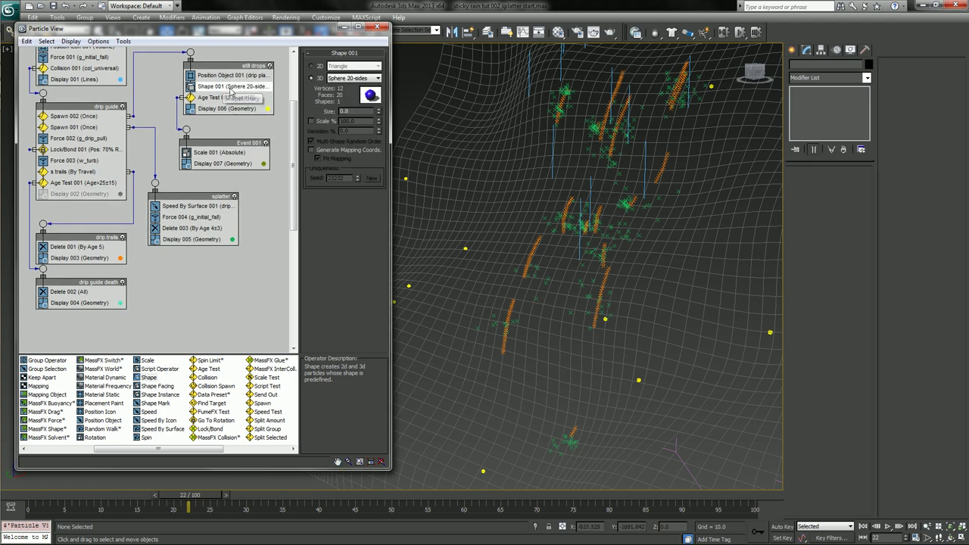
pyautogui.moveTo(220, 89); pyautogui.dragTo(199, 199)
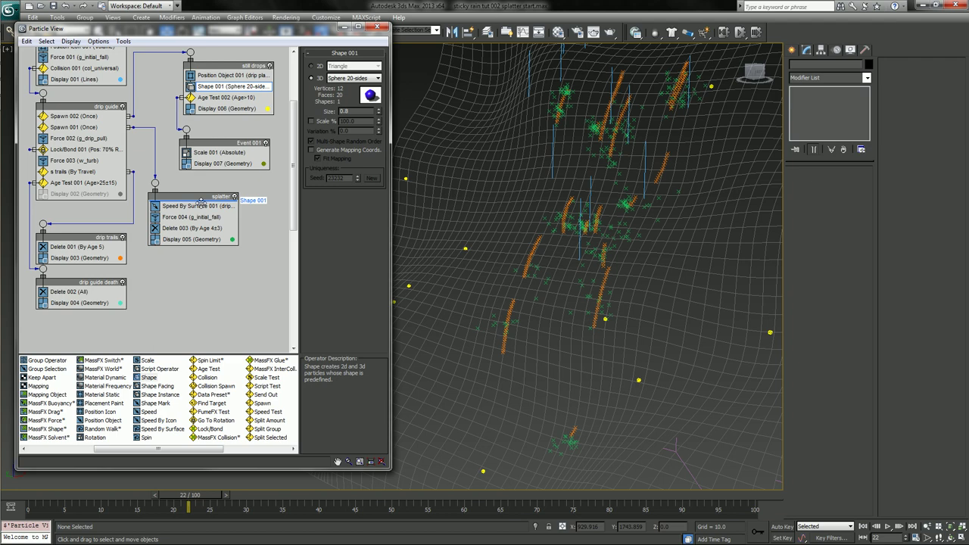
pyautogui.keyDown('ctrl'); pyautogui.moveTo(201, 203); pyautogui.dragTo(202, 205); pyautogui.keyUp('ctrl')
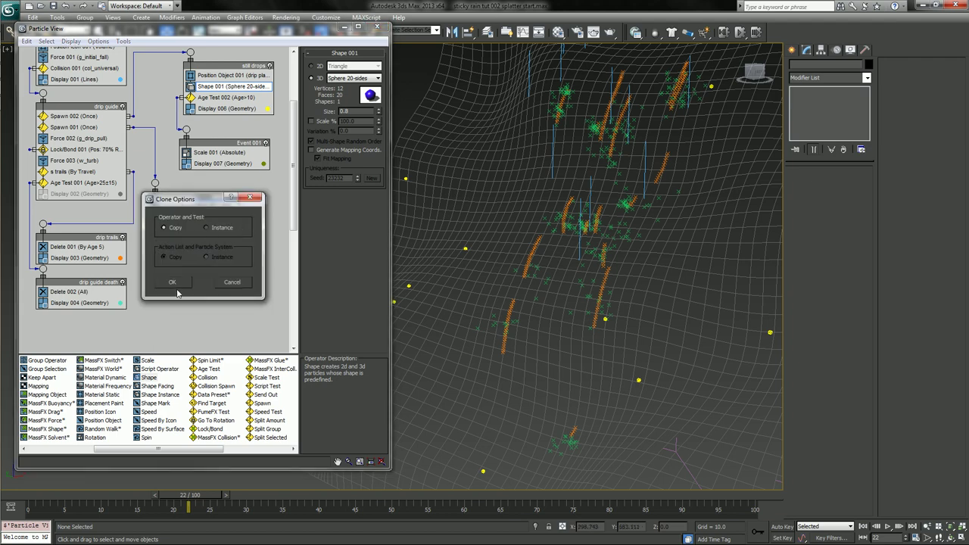
pyautogui.click(173, 281)
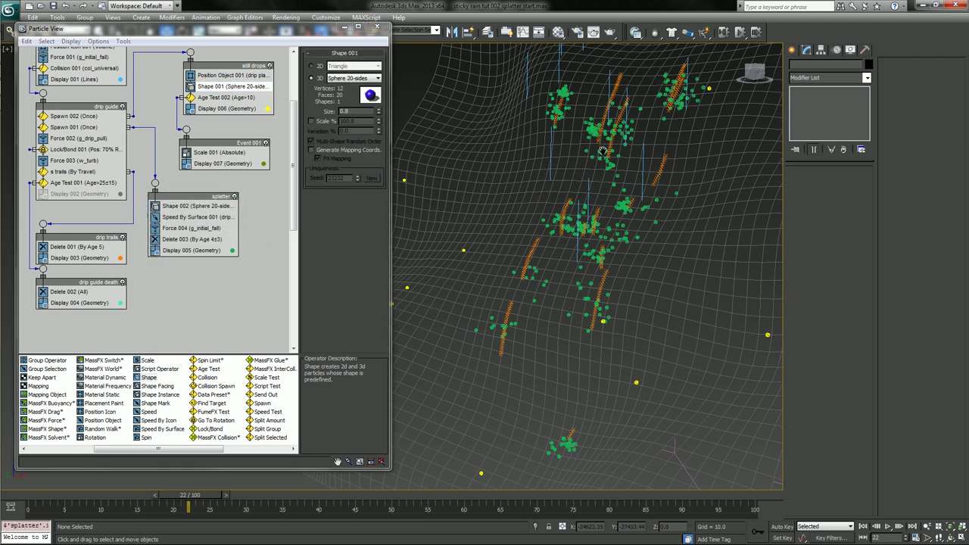
# Review the splatters at frame 22, then add a new event holding a Scale operator.
pyautogui.keyDown('alt'); pyautogui.moveTo(590, 159); pyautogui.dragTo(445, 264, button='middle'); pyautogui.keyUp('alt')
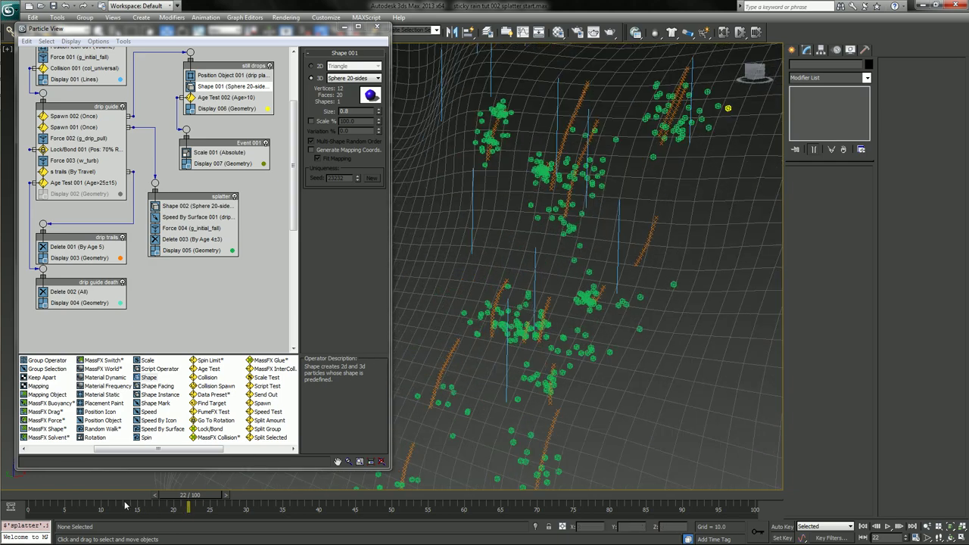
pyautogui.moveTo(119, 503); pyautogui.dragTo(173, 506)
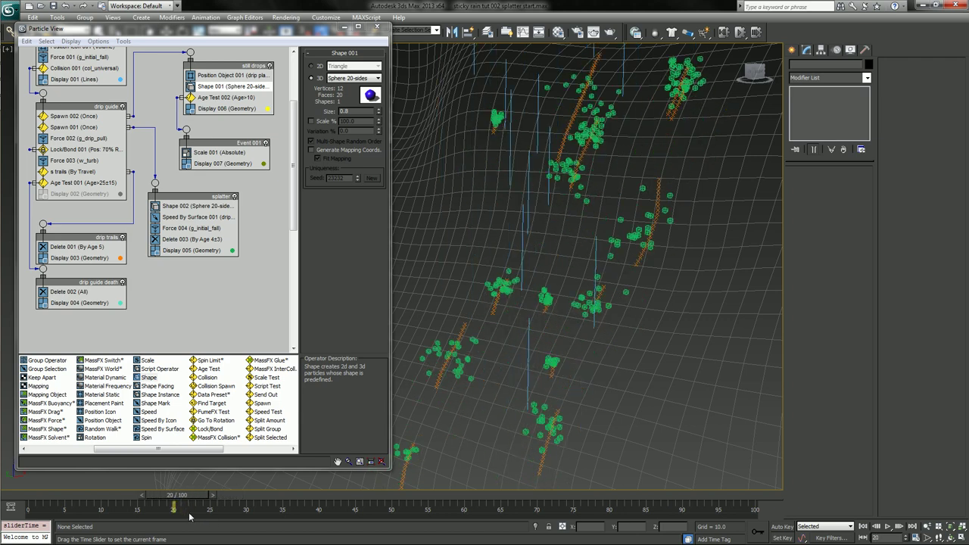
pyautogui.moveTo(191, 518); pyautogui.dragTo(207, 519)
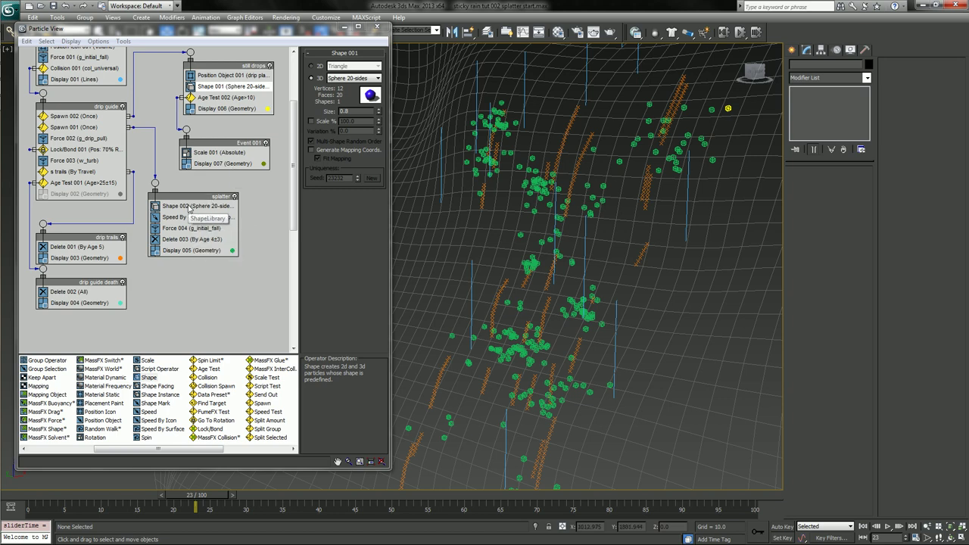
pyautogui.click(189, 239)
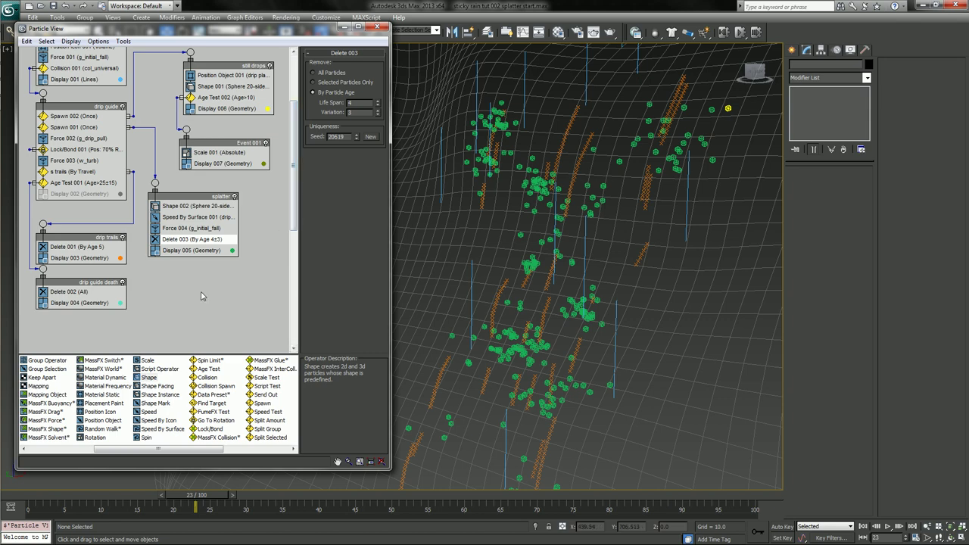
pyautogui.click(180, 320)
pyautogui.moveTo(148, 362); pyautogui.dragTo(179, 318)
# At frame 7 with Auto Key on, key the new Scale operator's factor to 0 and set it to Absolute.
pyautogui.moveTo(68, 495); pyautogui.dragTo(97, 499)
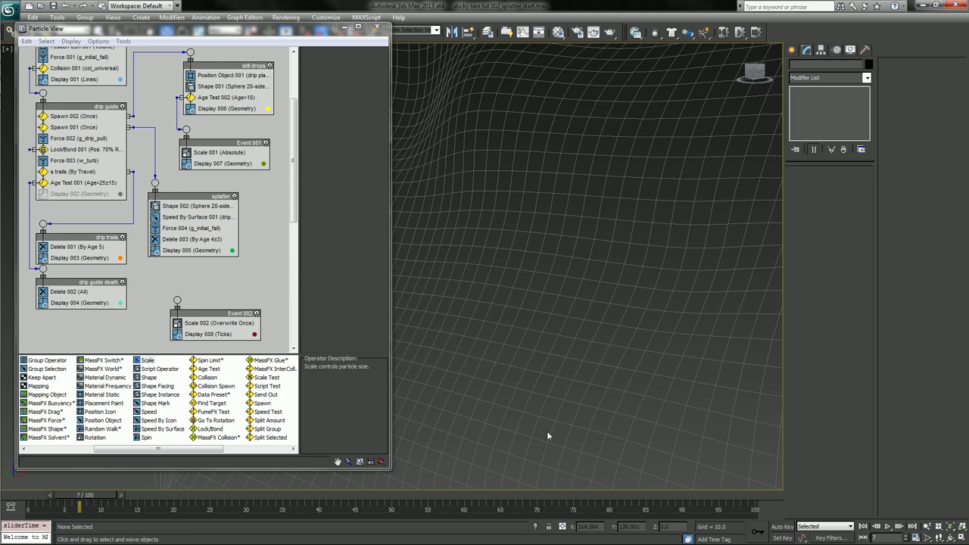
pyautogui.press('n')
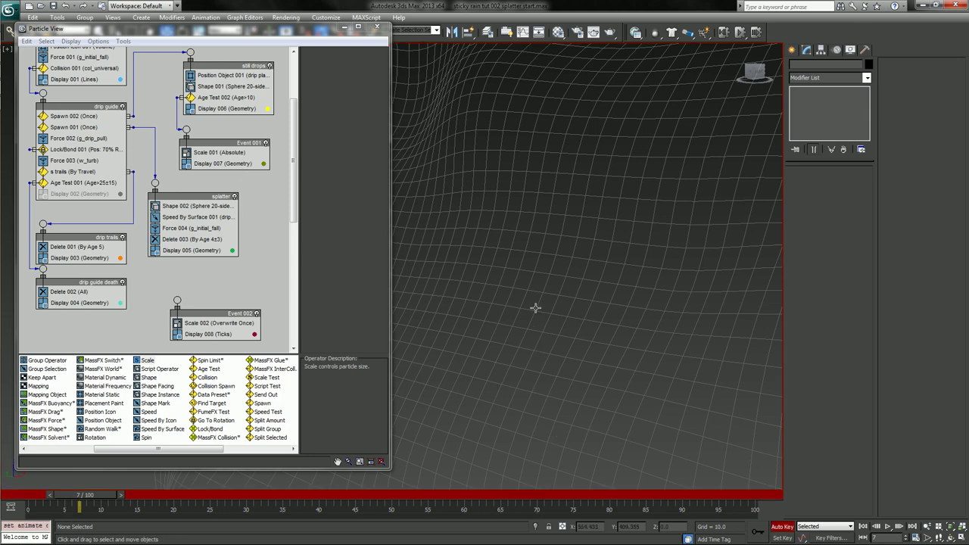
pyautogui.click(216, 324)
pyautogui.rightClick(376, 89)
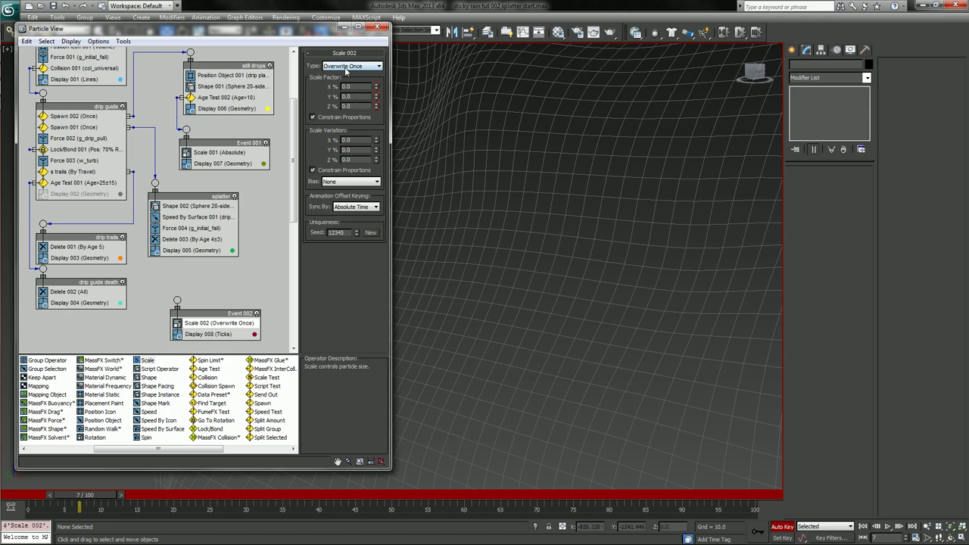
pyautogui.click(353, 66)
pyautogui.click(345, 91)
# Move Scale 002 into the splatter event, delete empty Event 002, and advance to frame 23.
pyautogui.moveTo(195, 324); pyautogui.dragTo(193, 241)
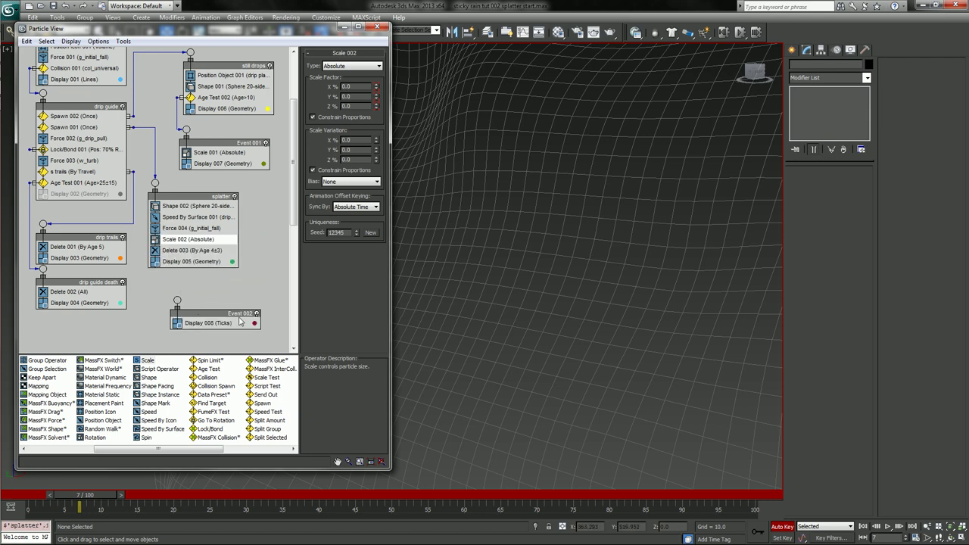
pyautogui.click(229, 318)
pyautogui.press('Delete')
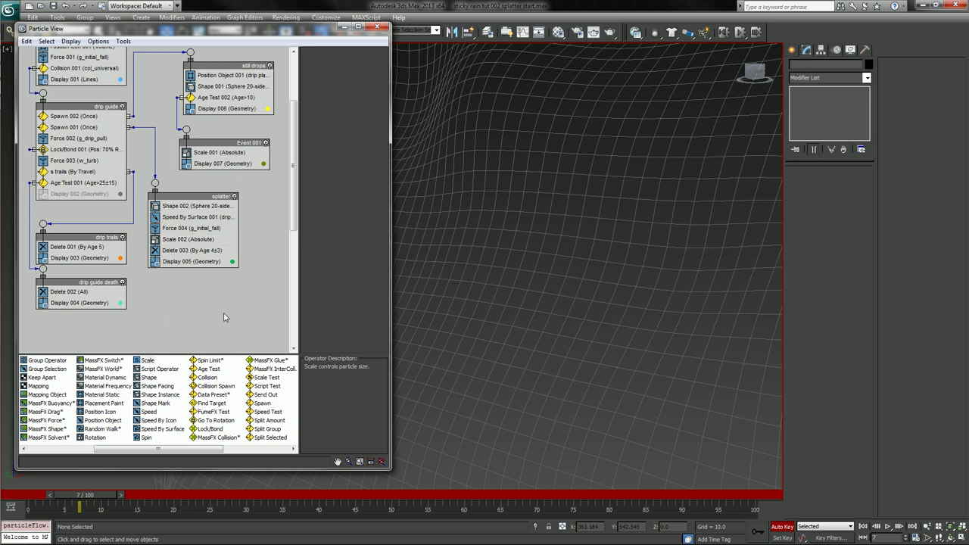
pyautogui.moveTo(88, 497); pyautogui.dragTo(206, 510)
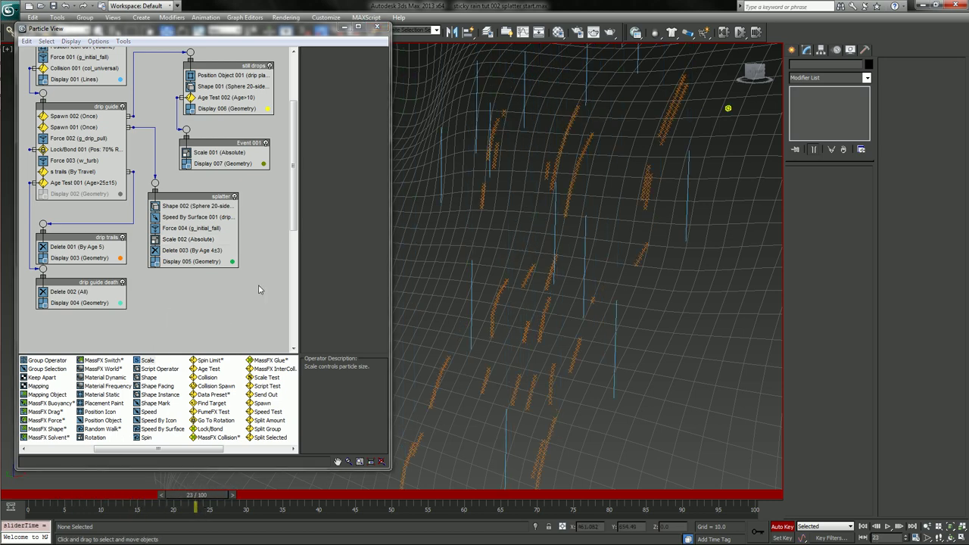
# Set Scale 002's Sync By to Event Duration and scrub to check the green splatters.
pyautogui.click(177, 240)
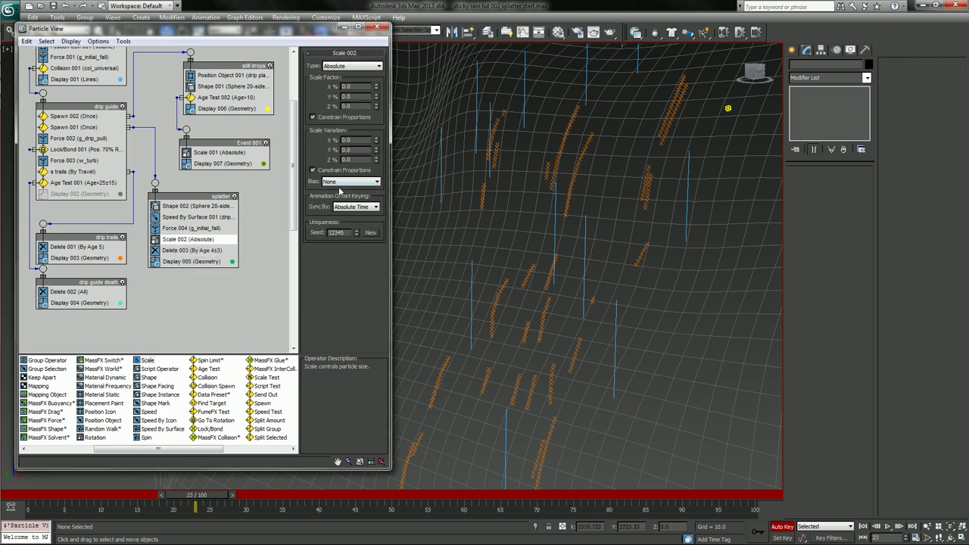
pyautogui.click(353, 207)
pyautogui.click(355, 231)
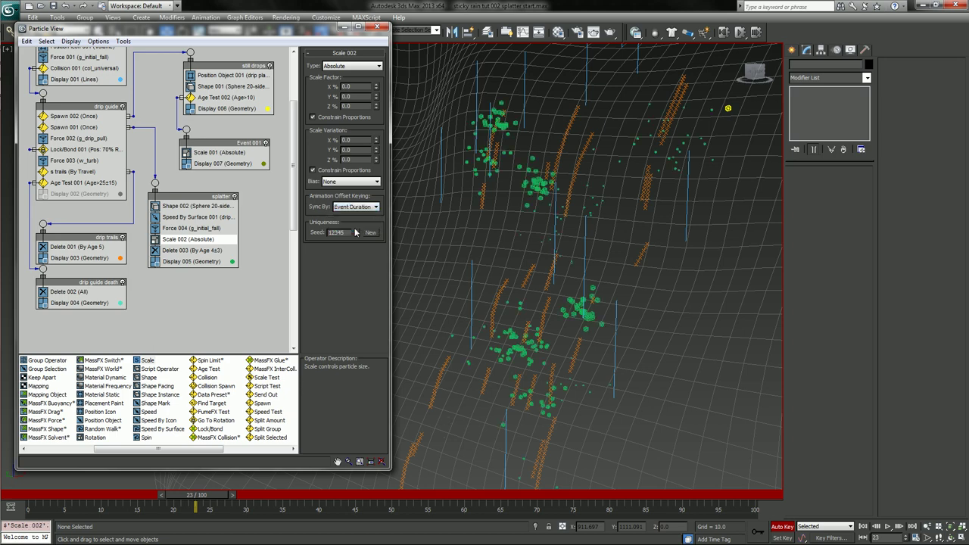
pyautogui.scroll(-2, 544, 185)
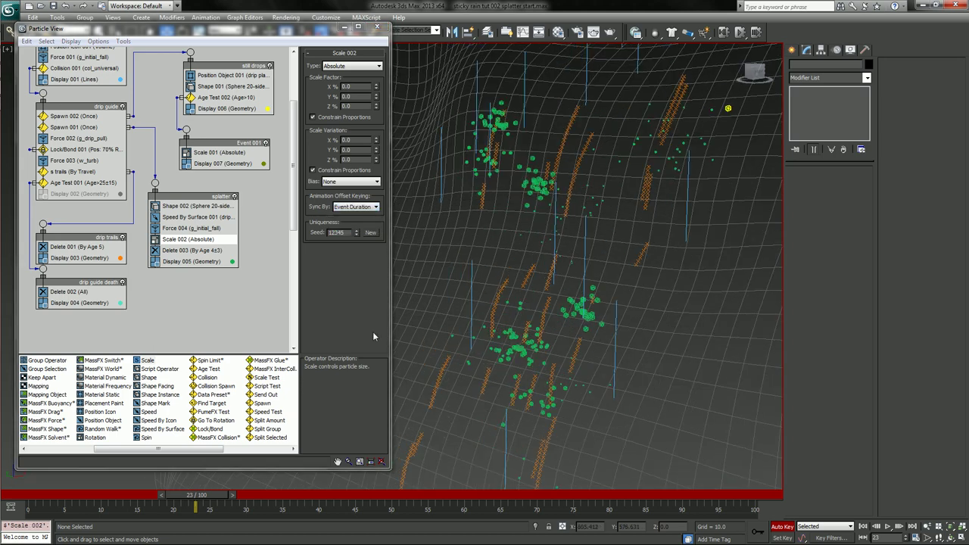
pyautogui.moveTo(210, 496)
pyautogui.mouseDown()
pyautogui.moveTo(73, 496)
pyautogui.moveTo(217, 513)
pyautogui.moveTo(265, 508)
pyautogui.moveTo(332, 528)
pyautogui.moveTo(416, 519)
pyautogui.mouseUp()
pyautogui.moveTo(750, 293); pyautogui.dragTo(704, 292, button='middle')
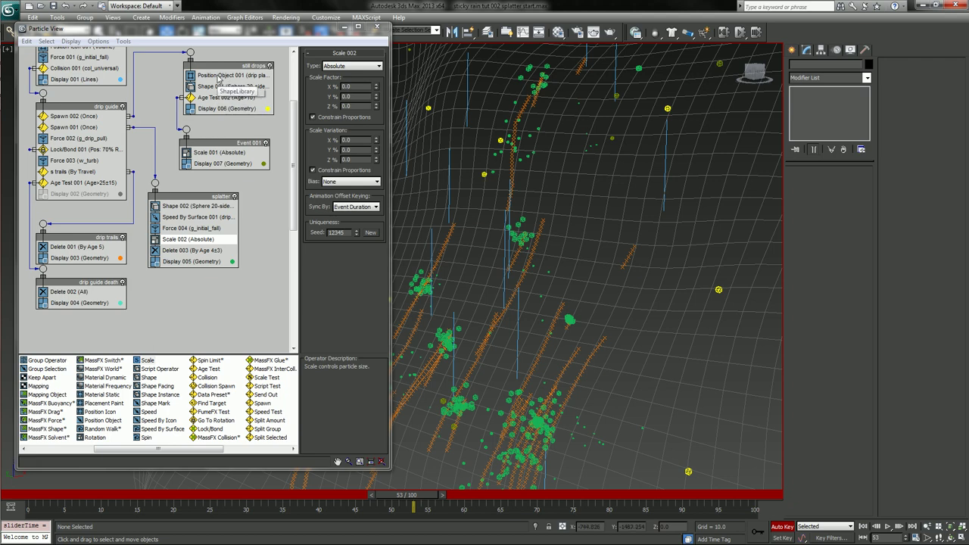
# Turn off Auto Key and set the drip guide Spawn 002 Offspring # to 10.
pyautogui.click(99, 117)
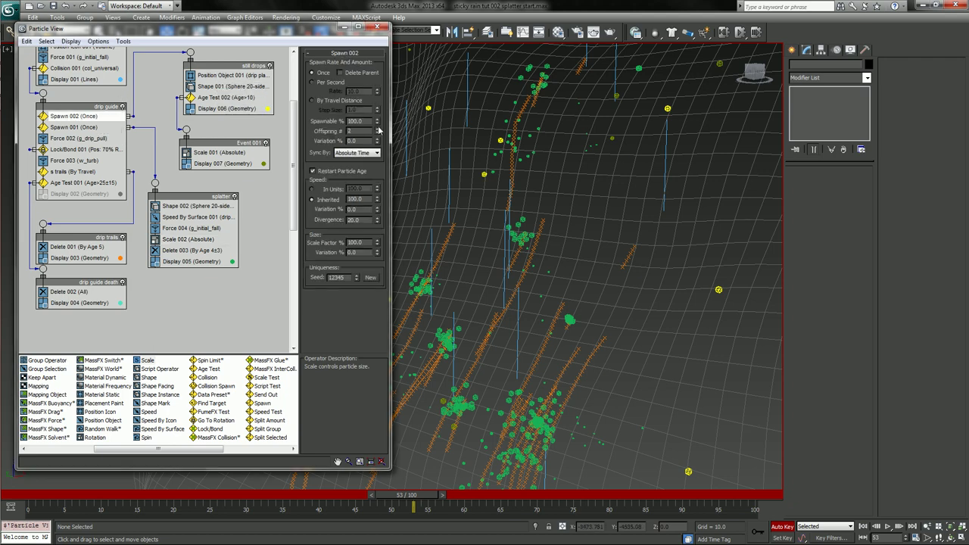
pyautogui.click(378, 129)
pyautogui.click(377, 132)
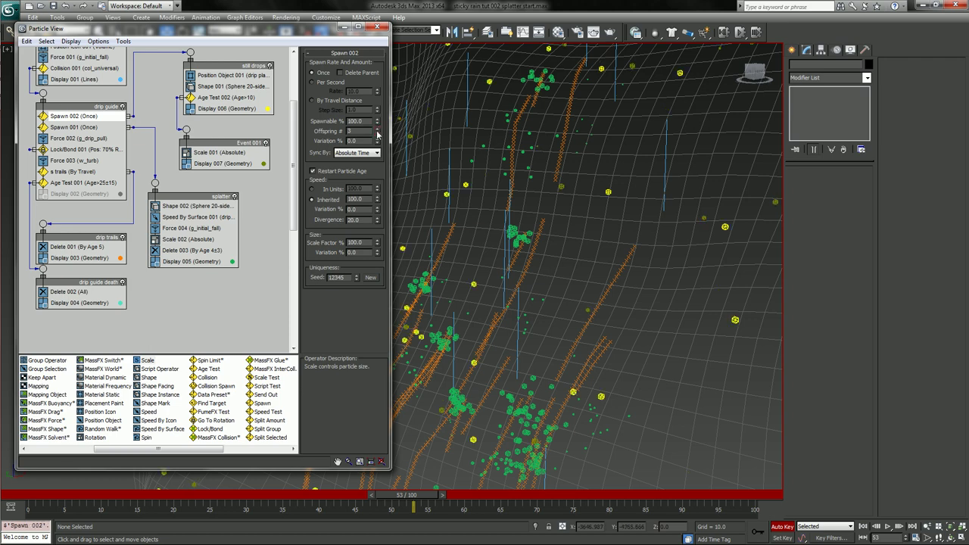
pyautogui.click(377, 134)
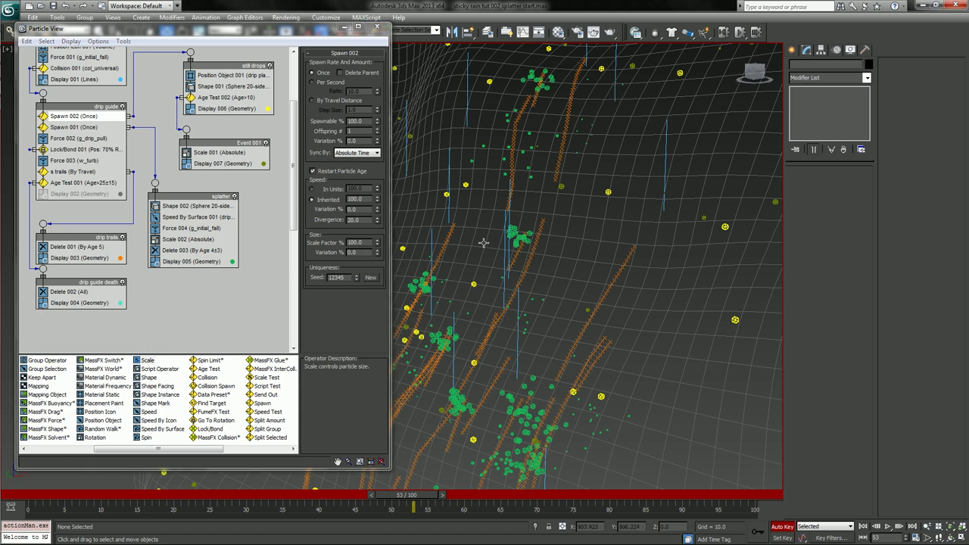
pyautogui.press('n')
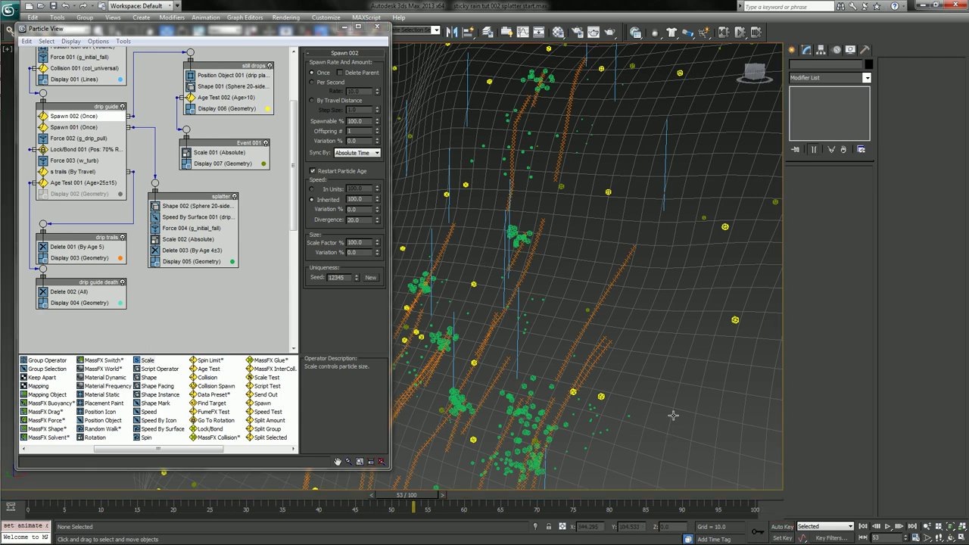
pyautogui.click(361, 130)
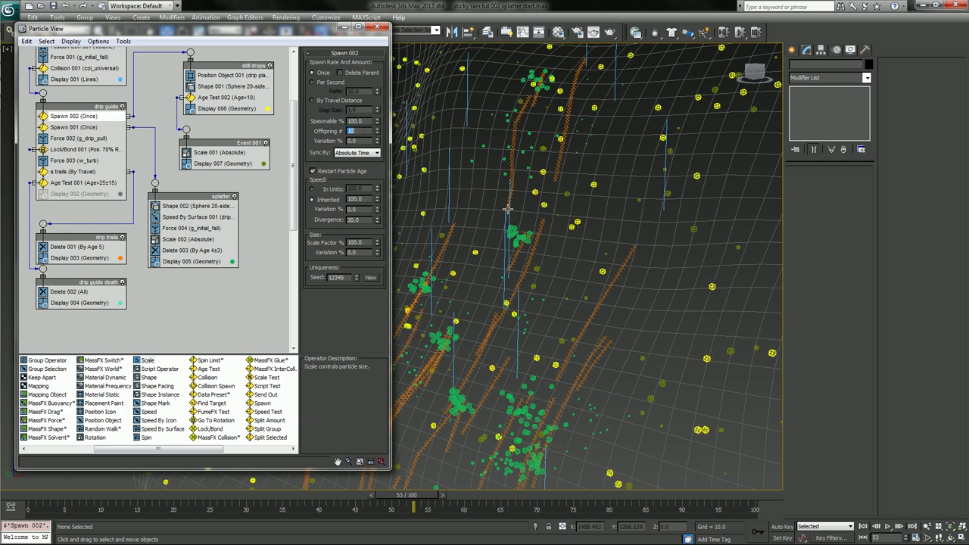
pyautogui.press('Return')
pyautogui.scroll(-3, 506, 216)
pyautogui.moveTo(512, 233); pyautogui.dragTo(619, 189, button='middle')
pyautogui.scroll(2, 671, 162)
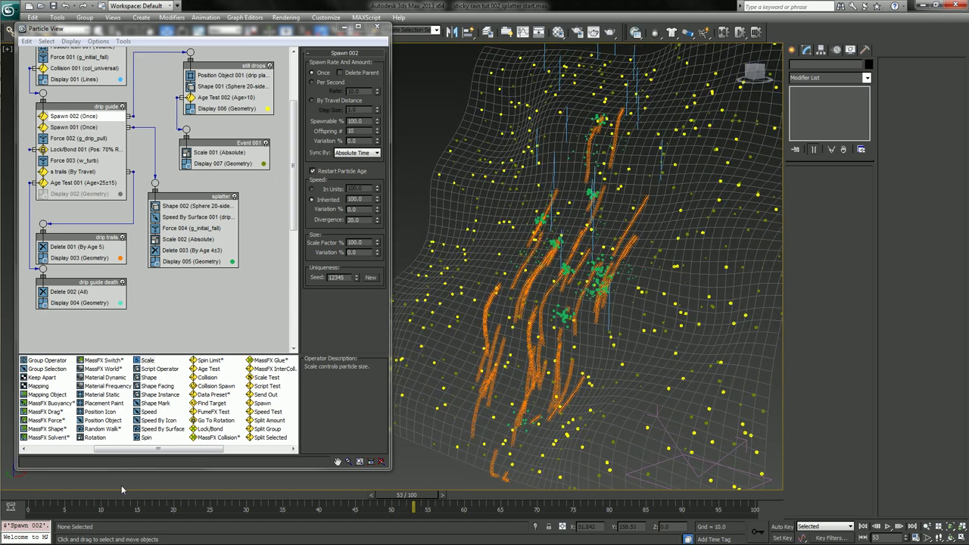
# Play the rain animation, then stop and scrub from frame 6 to frame 27 to inspect particles.
pyautogui.press('Home')
pyautogui.press('/')
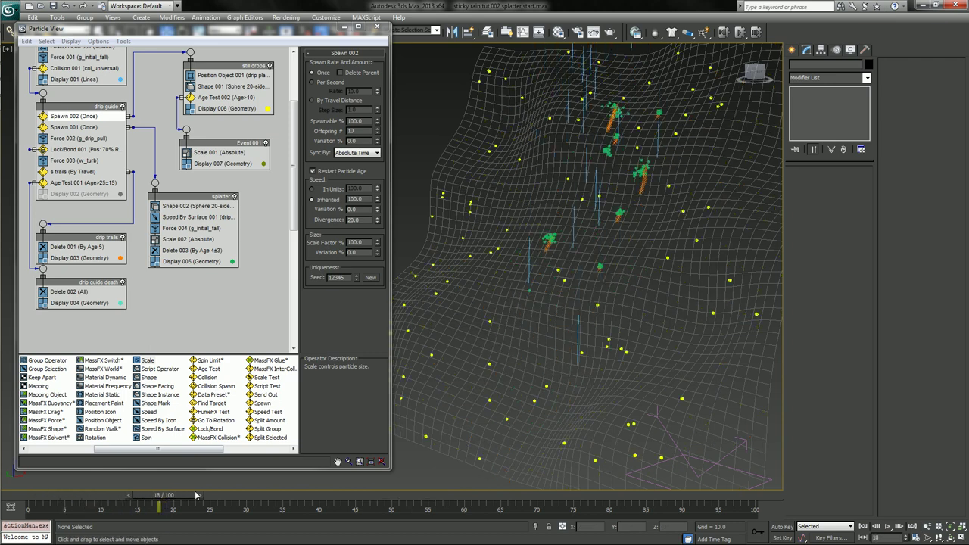
pyautogui.moveTo(642, 393); pyautogui.dragTo(640, 383, button='middle')
pyautogui.click(775, 497)
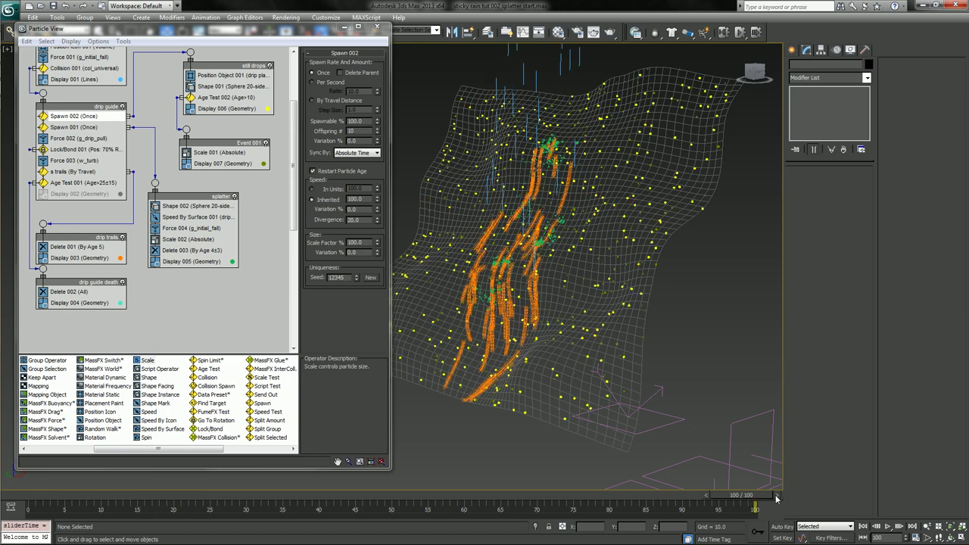
pyautogui.click(889, 527)
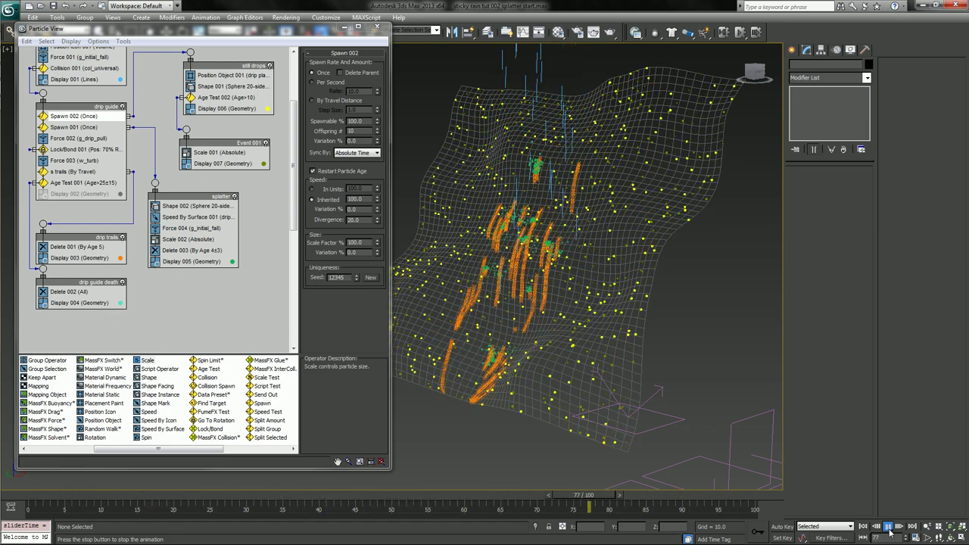
pyautogui.click(889, 528)
pyautogui.click(862, 527)
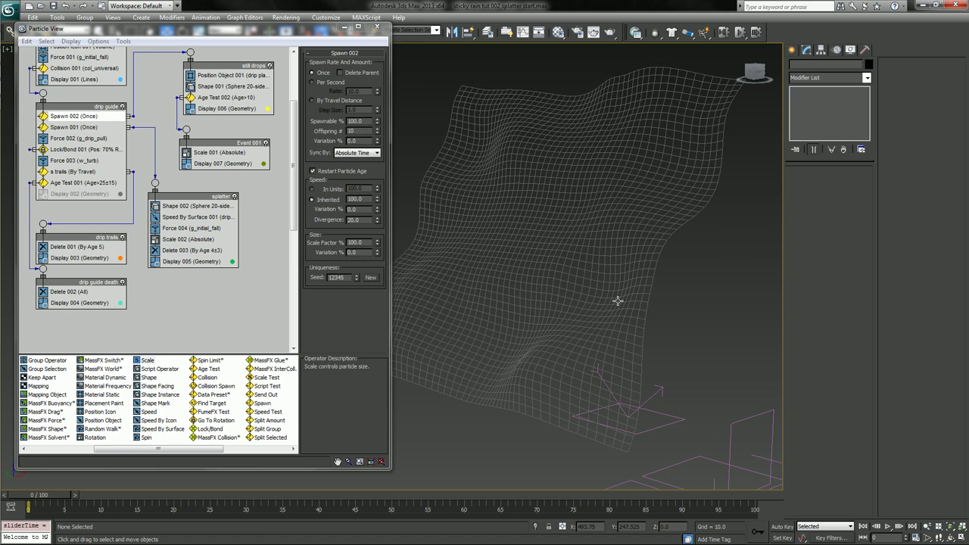
pyautogui.click(889, 527)
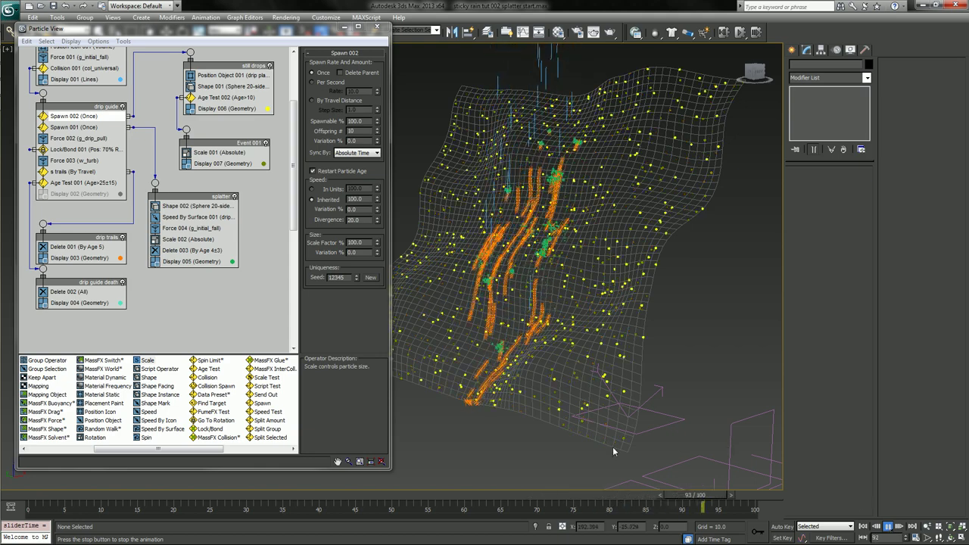
pyautogui.moveTo(333, 496); pyautogui.dragTo(85, 496)
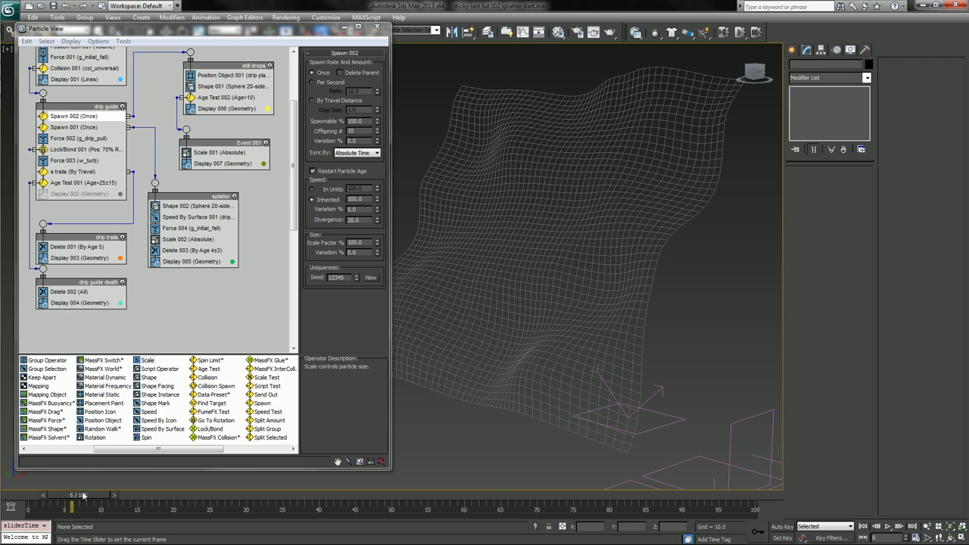
pyautogui.moveTo(84, 495); pyautogui.dragTo(232, 512)
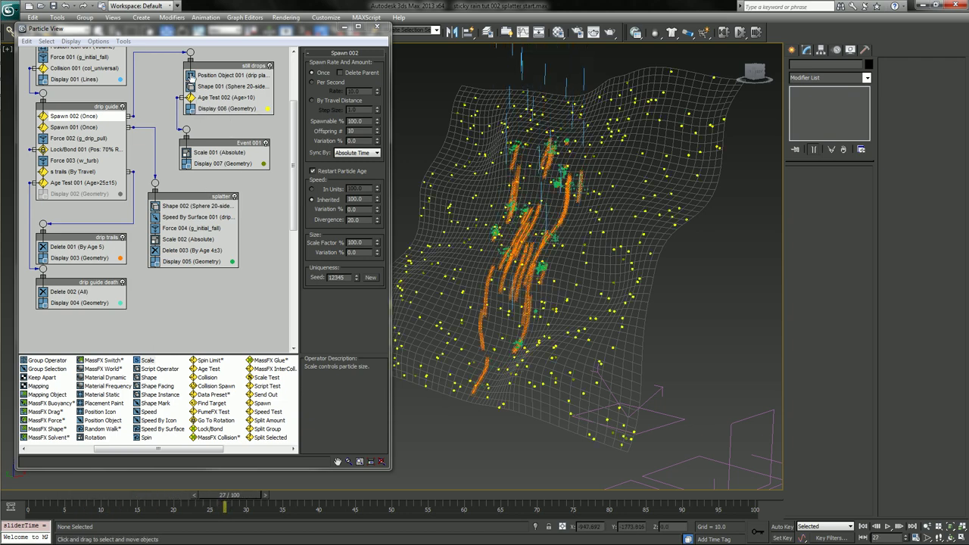
# Disable the still drops, Event 001 and splatter events, viewing the remaining trails at frame 15.
pyautogui.click(269, 66)
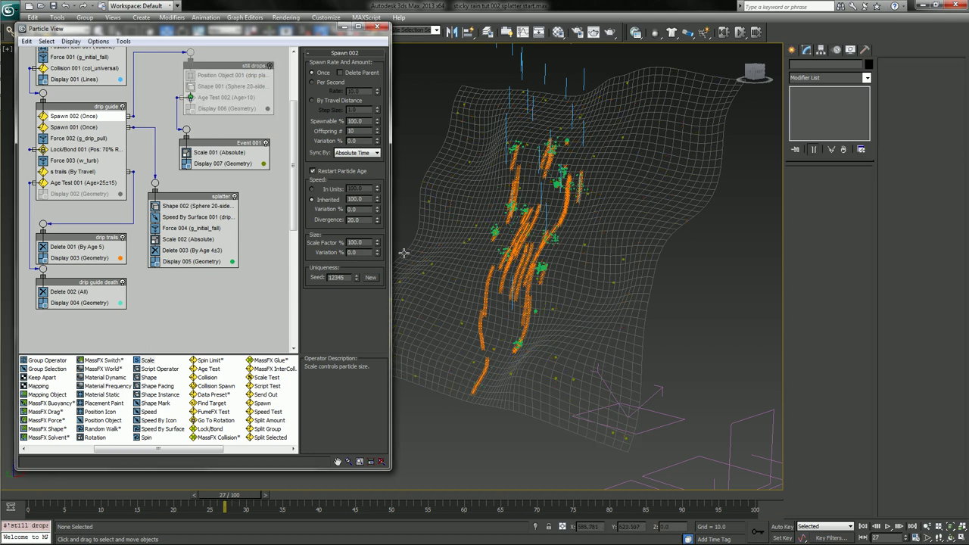
pyautogui.click(266, 144)
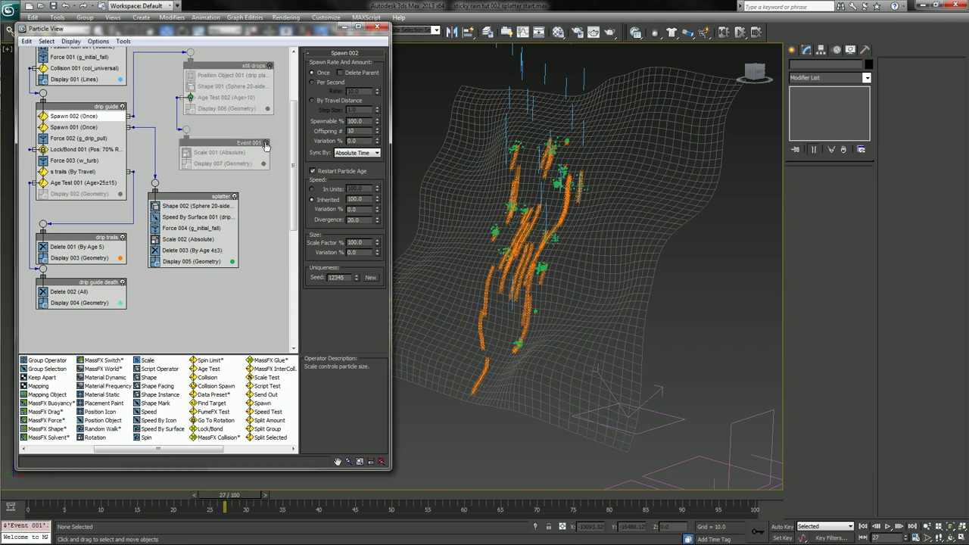
pyautogui.moveTo(225, 501); pyautogui.dragTo(261, 504)
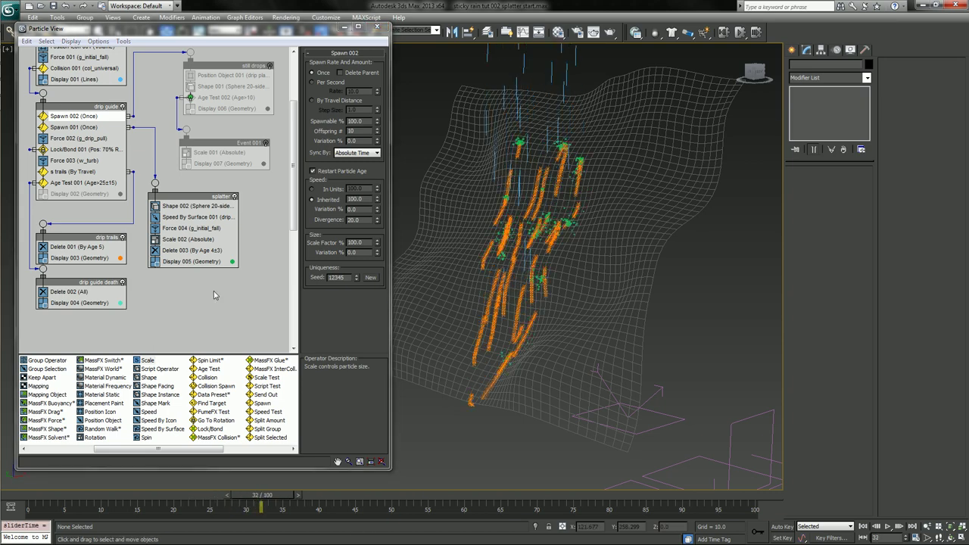
pyautogui.click(234, 197)
pyautogui.keyDown('alt'); pyautogui.moveTo(570, 340); pyautogui.dragTo(522, 383, button='middle'); pyautogui.keyUp('alt')
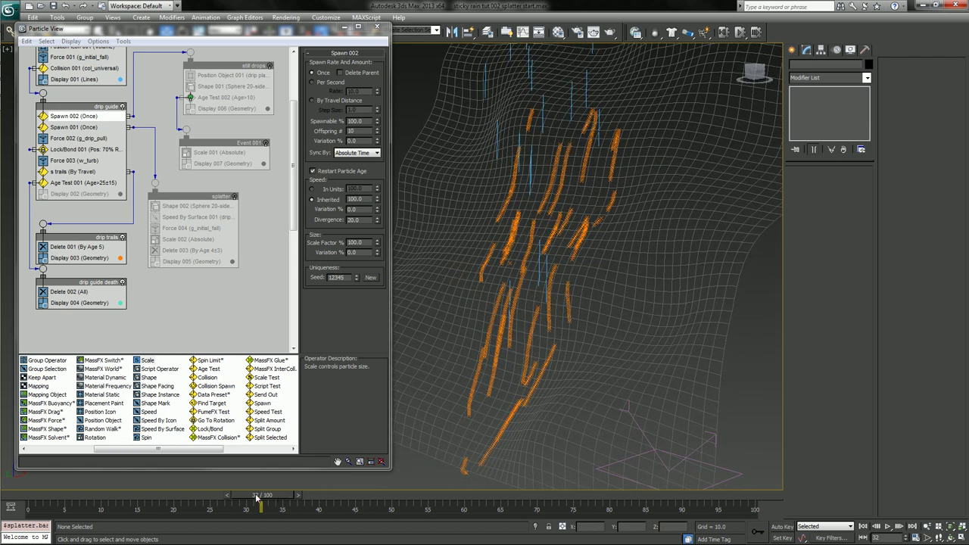
pyautogui.moveTo(257, 497); pyautogui.dragTo(137, 499)
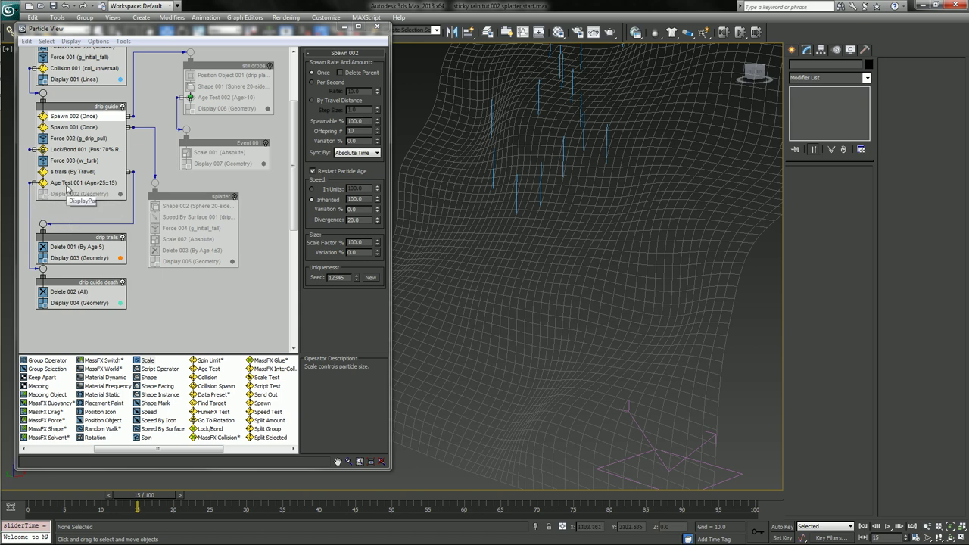
# Review the drip trails spawn and Delete 001 settings and move the drip guide death event lower.
pyautogui.click(112, 239)
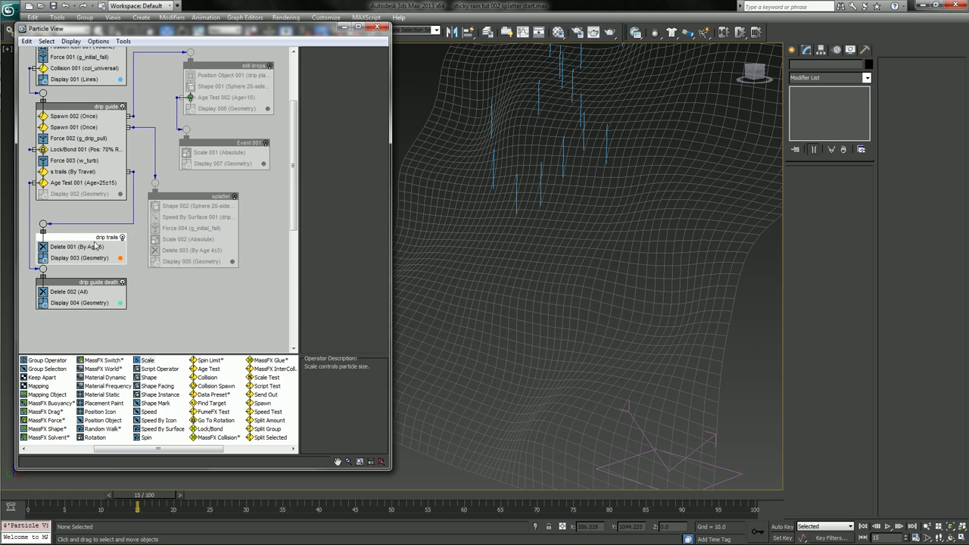
pyautogui.click(70, 173)
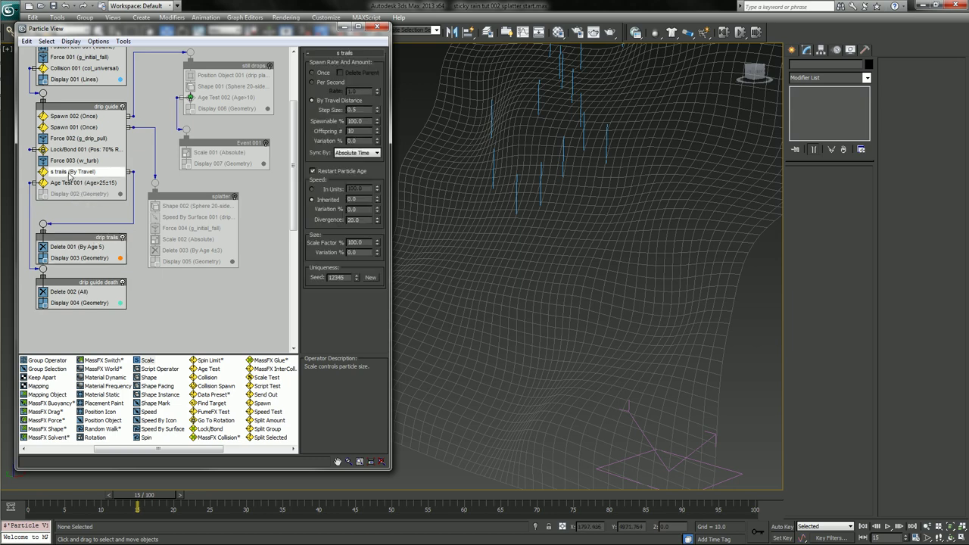
pyautogui.click(91, 249)
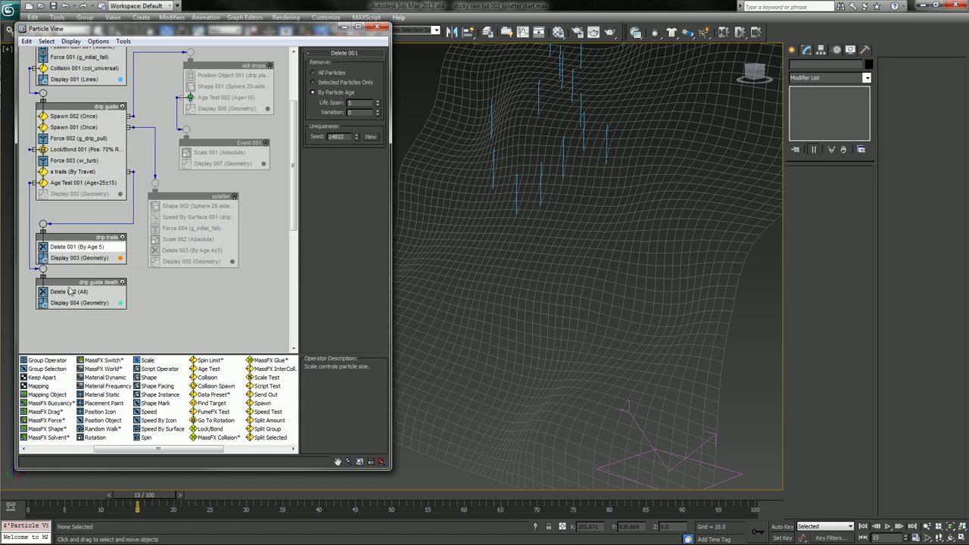
pyautogui.moveTo(65, 286); pyautogui.dragTo(65, 317)
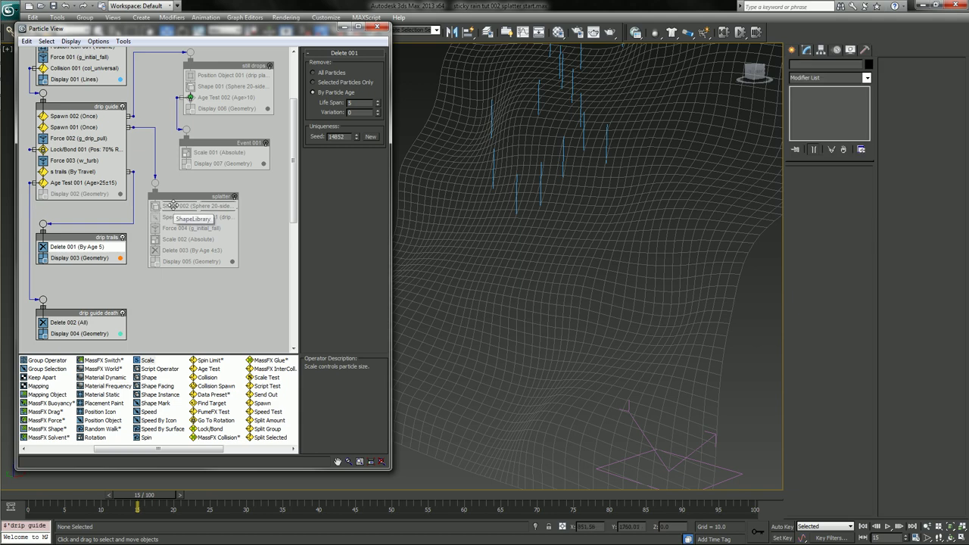
# Copy Shape 002 from the splatter event into the drip trails event and preview at frame 24.
pyautogui.click(196, 207)
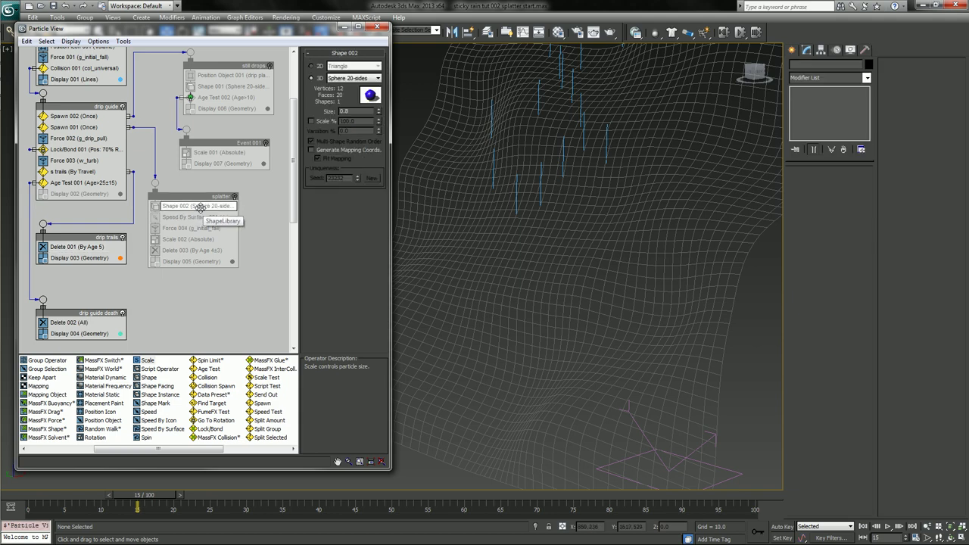
pyautogui.moveTo(195, 209); pyautogui.dragTo(118, 243)
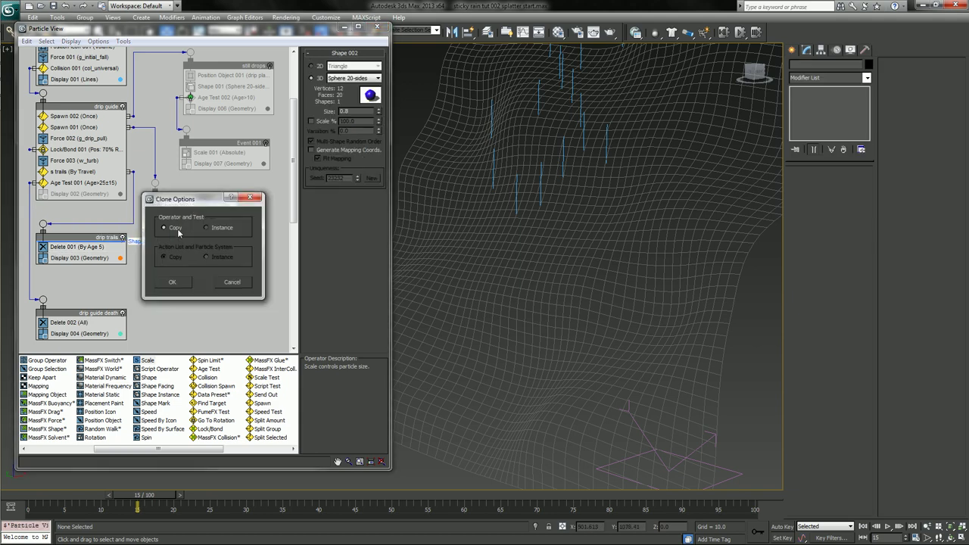
pyautogui.click(173, 283)
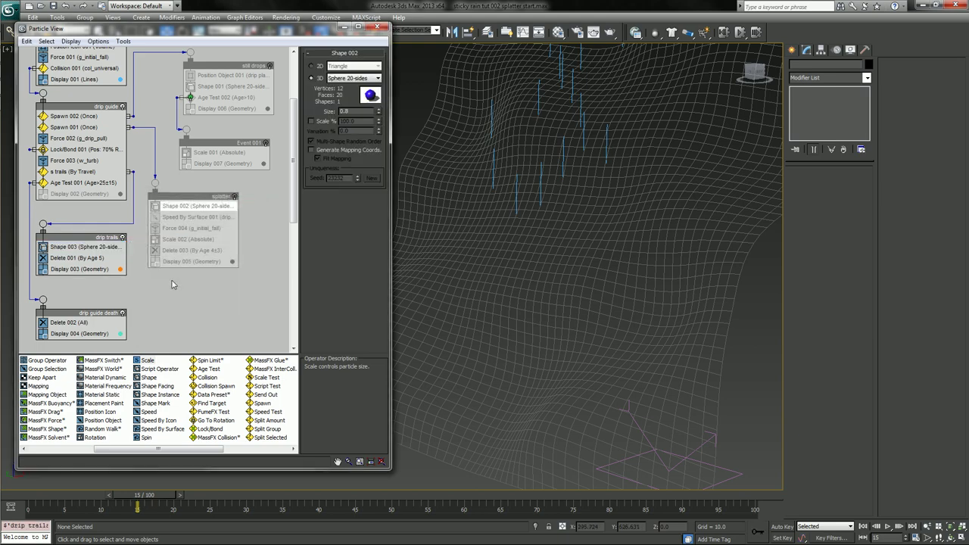
pyautogui.moveTo(146, 496); pyautogui.dragTo(205, 495)
pyautogui.scroll(10, 403, 270)
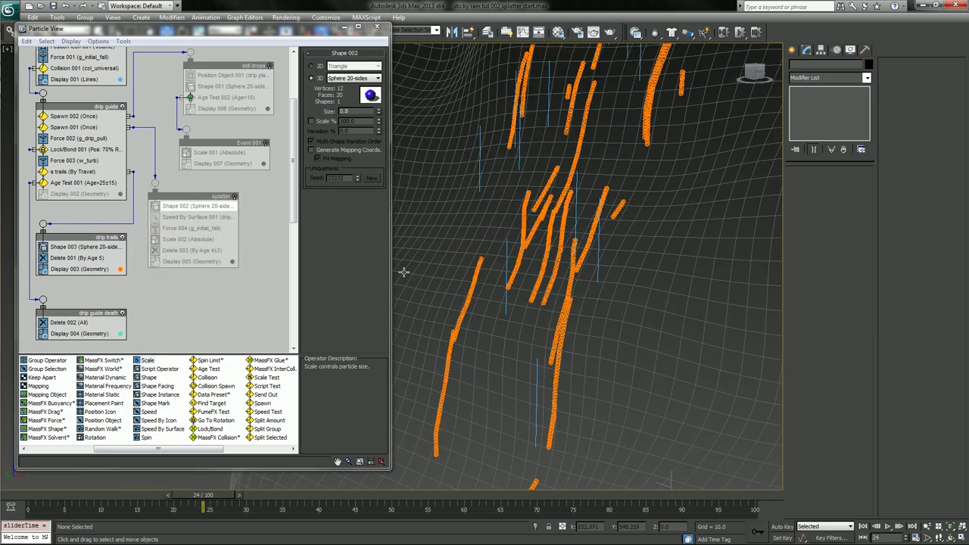
pyautogui.press('F3')
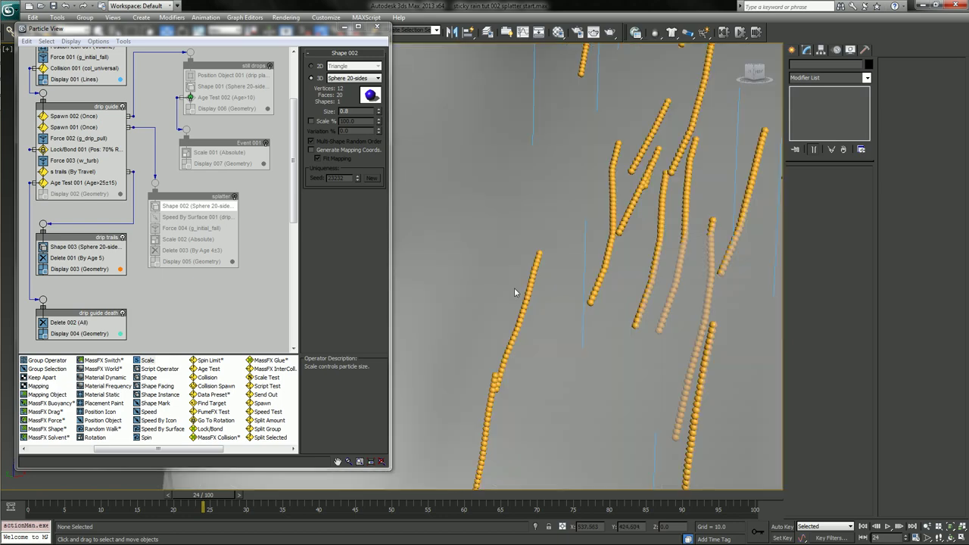
pyautogui.press('F3')
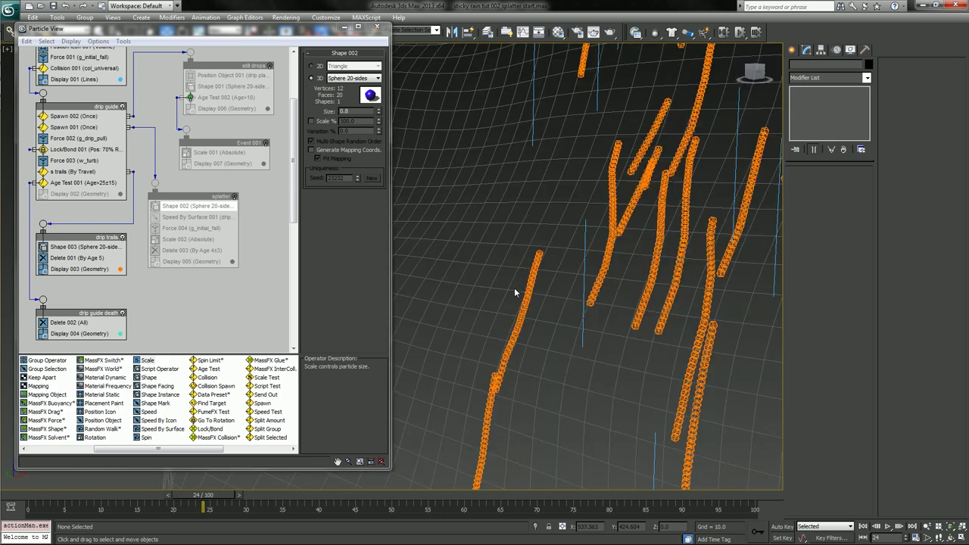
pyautogui.keyDown('alt'); pyautogui.moveTo(520, 290); pyautogui.dragTo(461, 238, button='middle'); pyautogui.keyUp('alt')
pyautogui.scroll(-5, 460, 238)
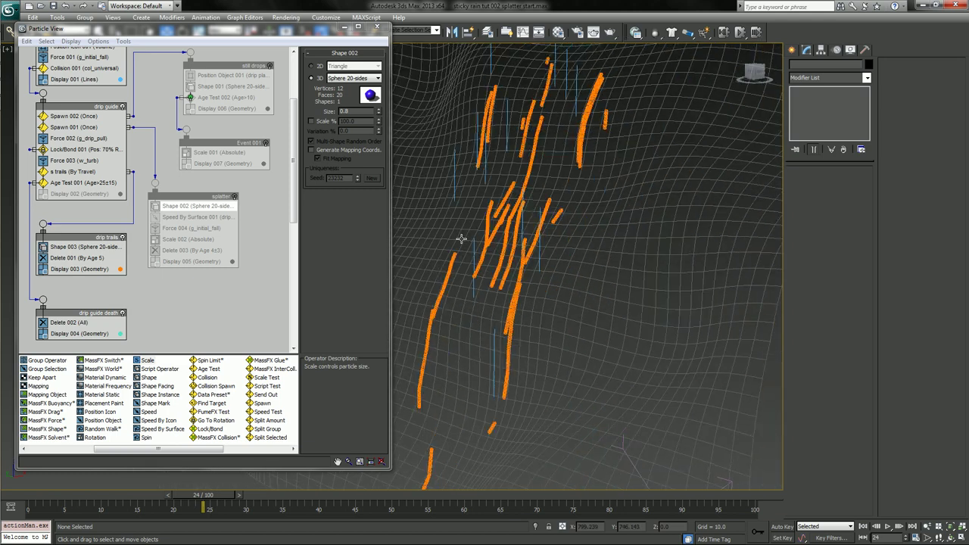
pyautogui.click(89, 259)
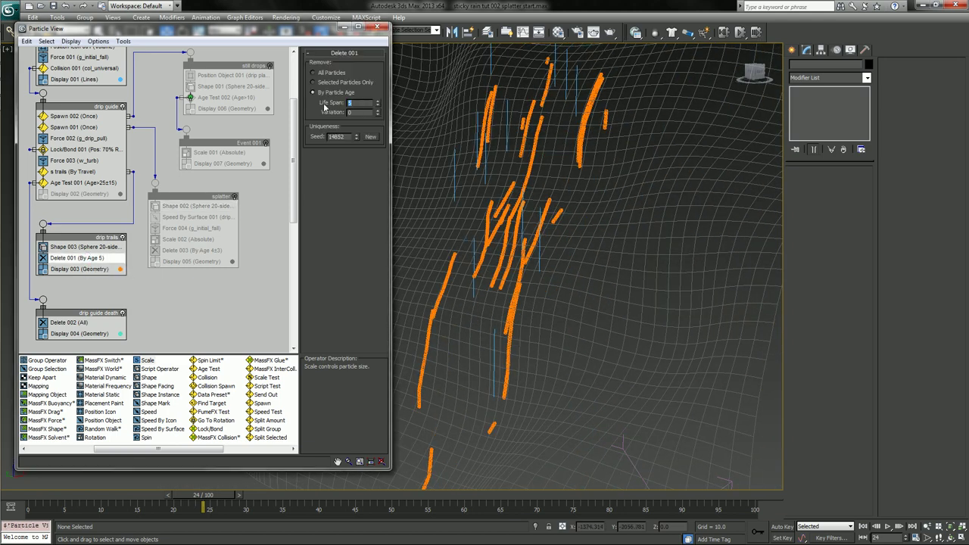
# Give Delete 001 a life span of 10 with variation 7, and add a Scale operator keyed to 0.
pyautogui.write('10')
pyautogui.press('Tab')
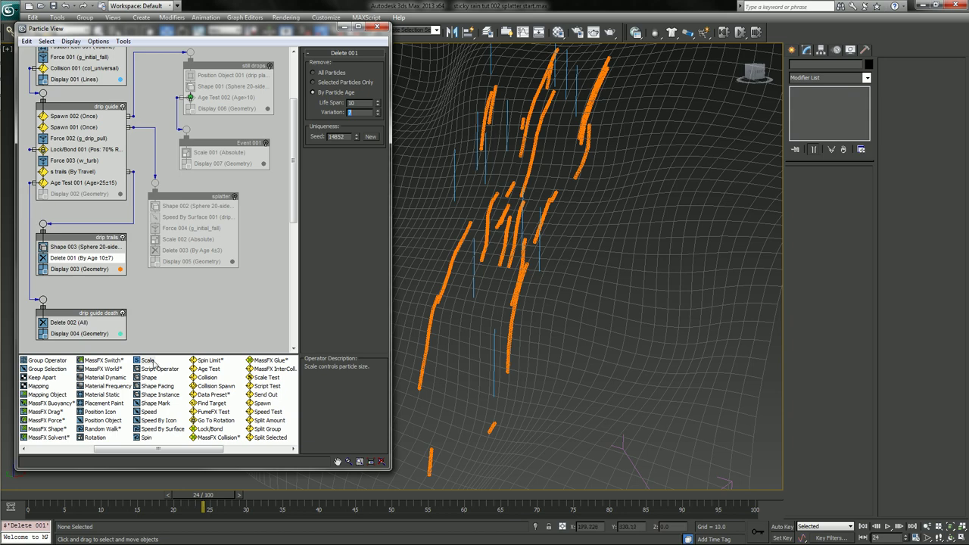
pyautogui.moveTo(151, 362); pyautogui.dragTo(176, 326)
pyautogui.moveTo(201, 496); pyautogui.dragTo(157, 492)
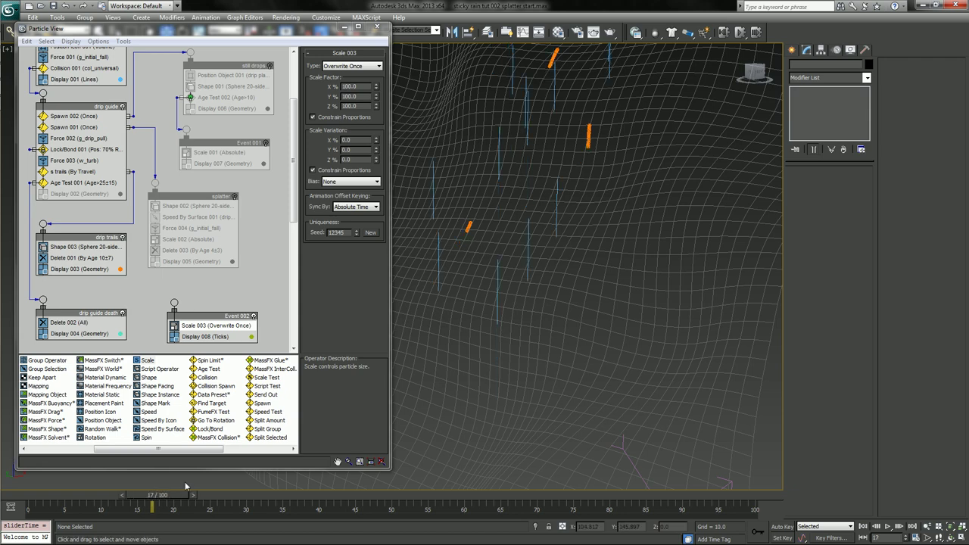
pyautogui.press('n')
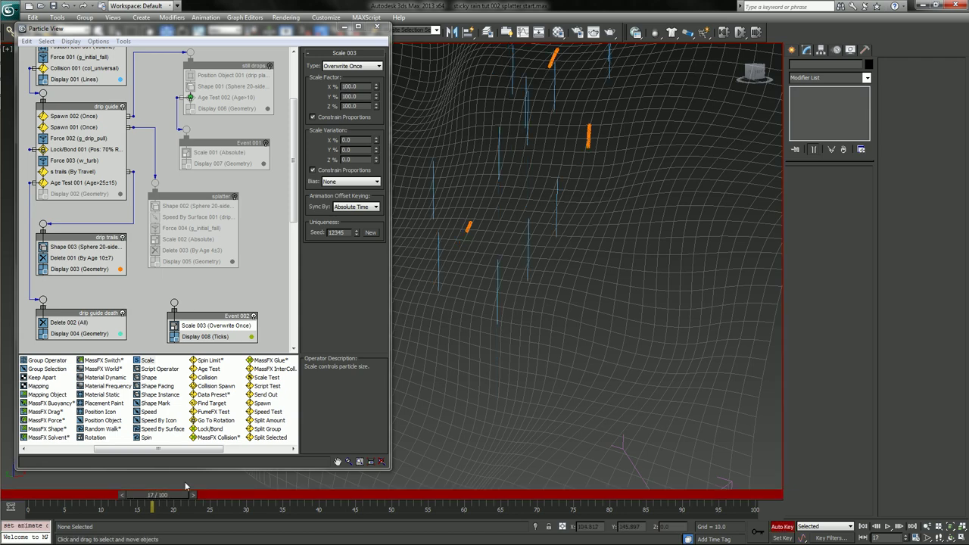
pyautogui.rightClick(376, 89)
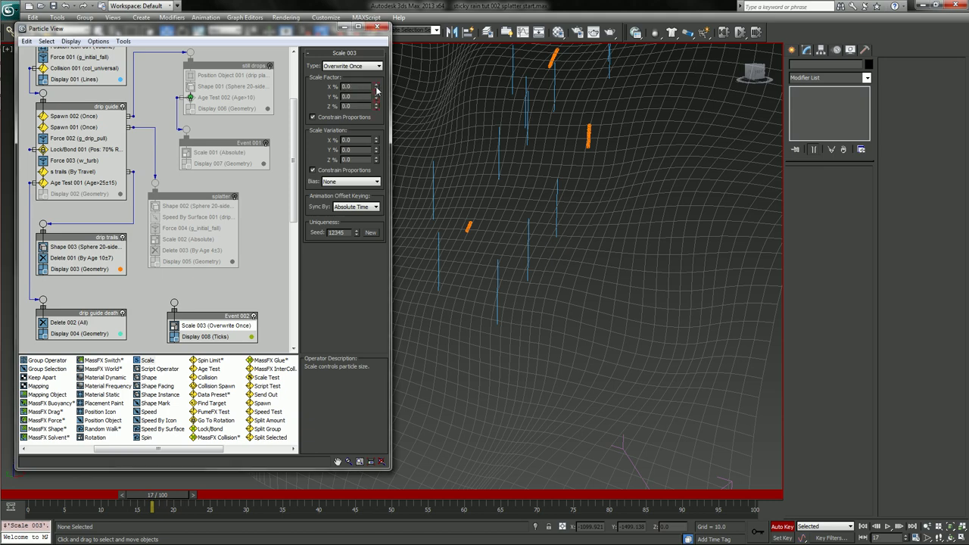
pyautogui.click(780, 526)
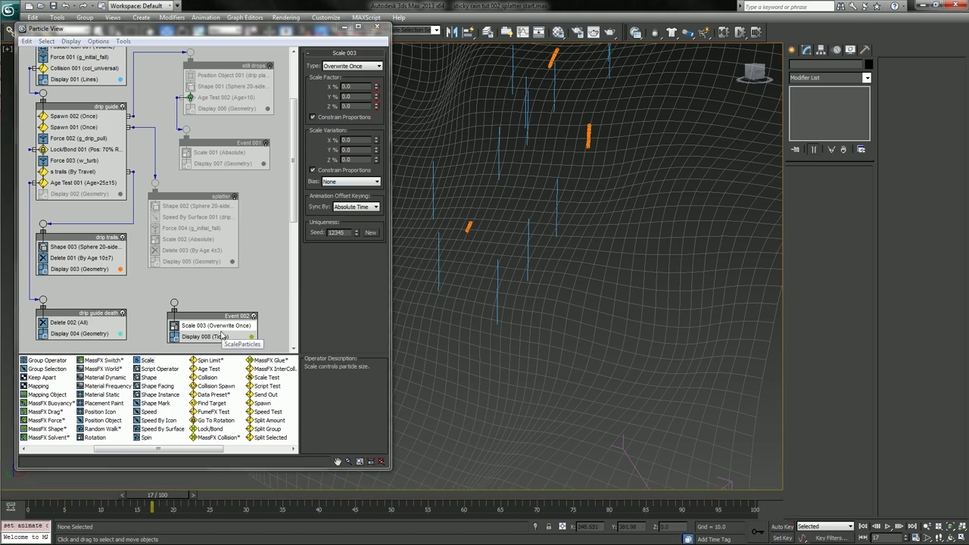
# Move Scale 003 below Shape 003 in drip trails, set Absolute and Sync By Event Duration.
pyautogui.moveTo(215, 326); pyautogui.dragTo(114, 253)
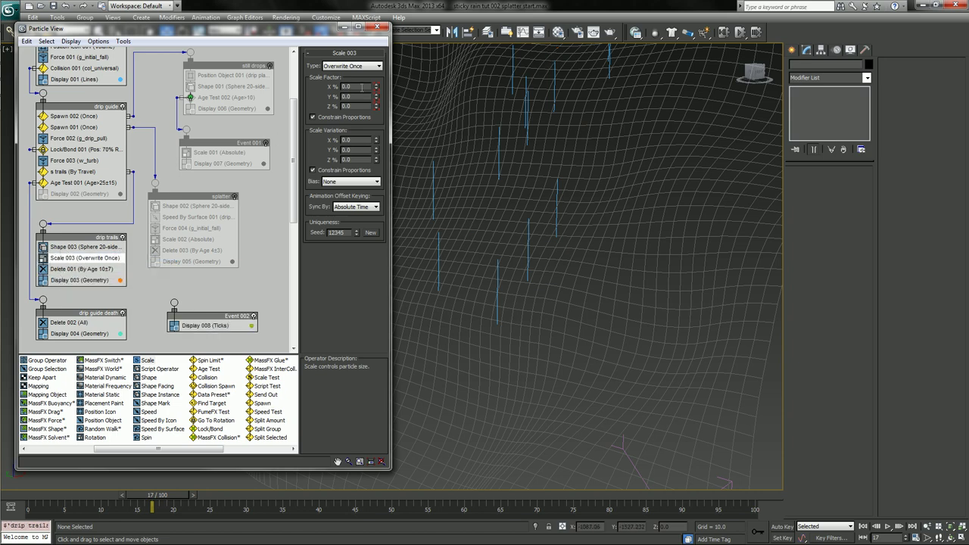
pyautogui.click(348, 67)
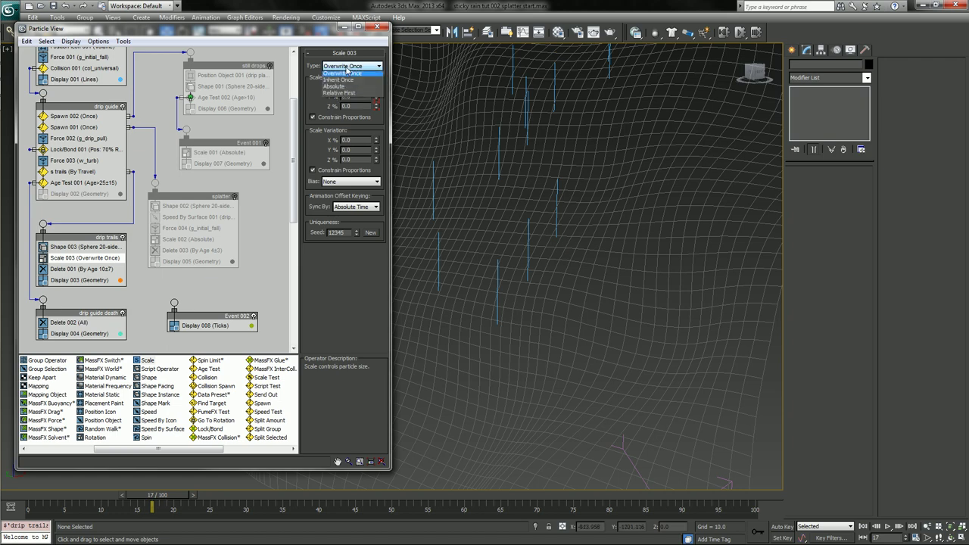
pyautogui.click(348, 89)
pyautogui.click(358, 207)
pyautogui.click(358, 231)
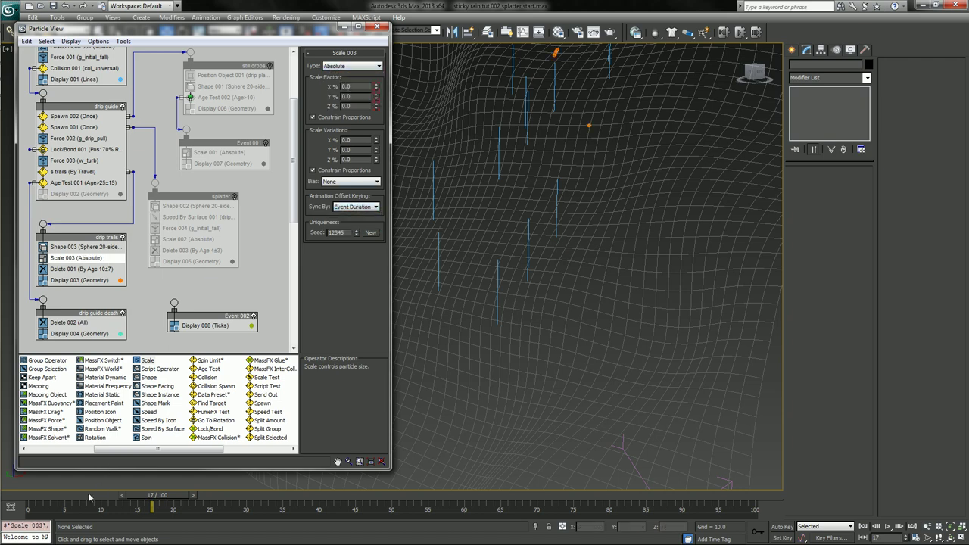
pyautogui.moveTo(91, 500); pyautogui.dragTo(279, 503)
pyautogui.moveTo(496, 342); pyautogui.dragTo(546, 213, button='middle')
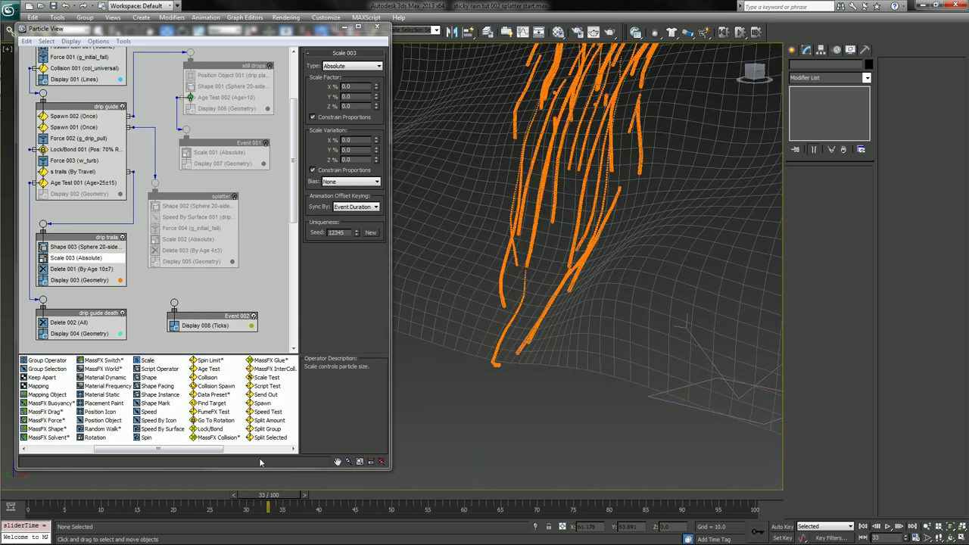
pyautogui.moveTo(265, 504); pyautogui.dragTo(432, 496)
pyautogui.keyDown('alt'); pyautogui.moveTo(530, 334); pyautogui.dragTo(528, 293, button='middle'); pyautogui.keyUp('alt')
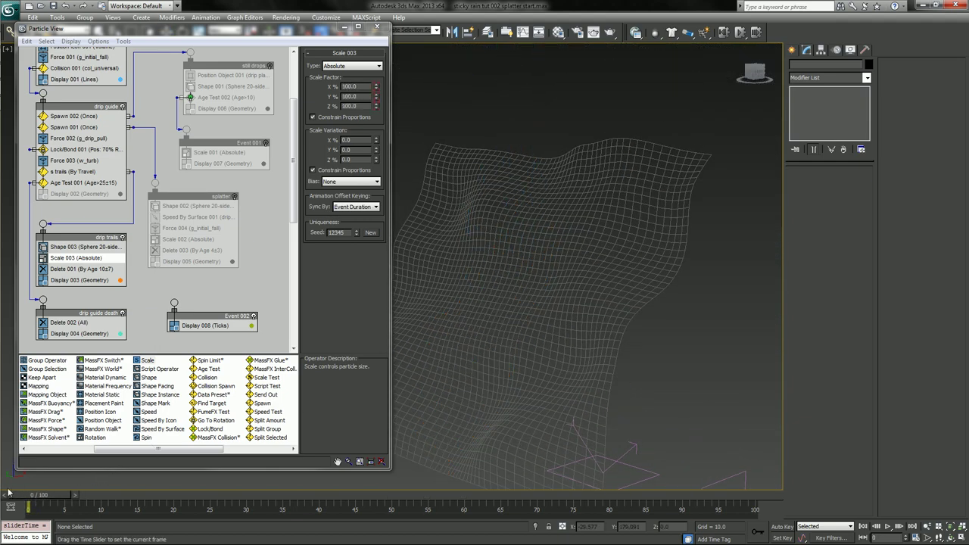
# Make PF Source 001's emitter a Rectangle, about 136.925 long by 49.6 wide.
pyautogui.keyDown('alt'); pyautogui.moveTo(519, 165); pyautogui.dragTo(445, 261, button='middle'); pyautogui.keyUp('alt')
pyautogui.click(453, 262)
pyautogui.click(454, 262)
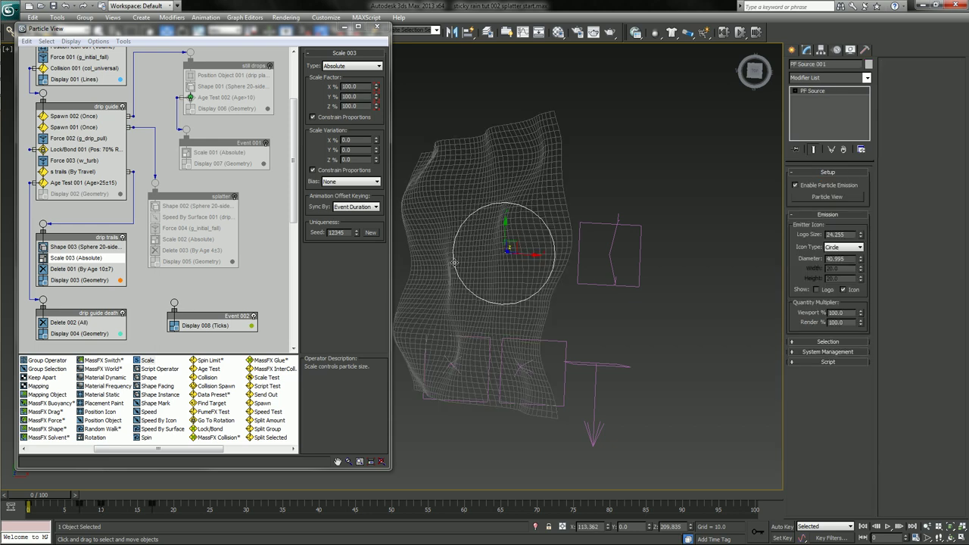
pyautogui.click(842, 251)
pyautogui.click(842, 259)
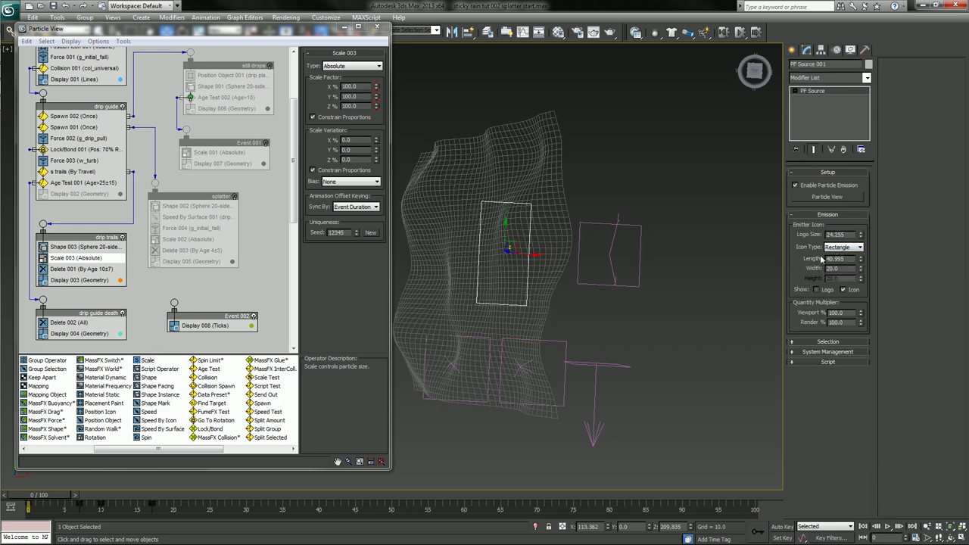
pyautogui.keyDown('alt'); pyautogui.moveTo(618, 283); pyautogui.dragTo(484, 269, button='middle'); pyautogui.keyUp('alt')
pyautogui.moveTo(860, 262)
pyautogui.mouseDown()
pyautogui.moveTo(845, 244)
pyautogui.moveTo(839, 264)
pyautogui.moveTo(860, 267)
pyautogui.moveTo(855, 254)
pyautogui.moveTo(857, 278)
pyautogui.mouseUp()
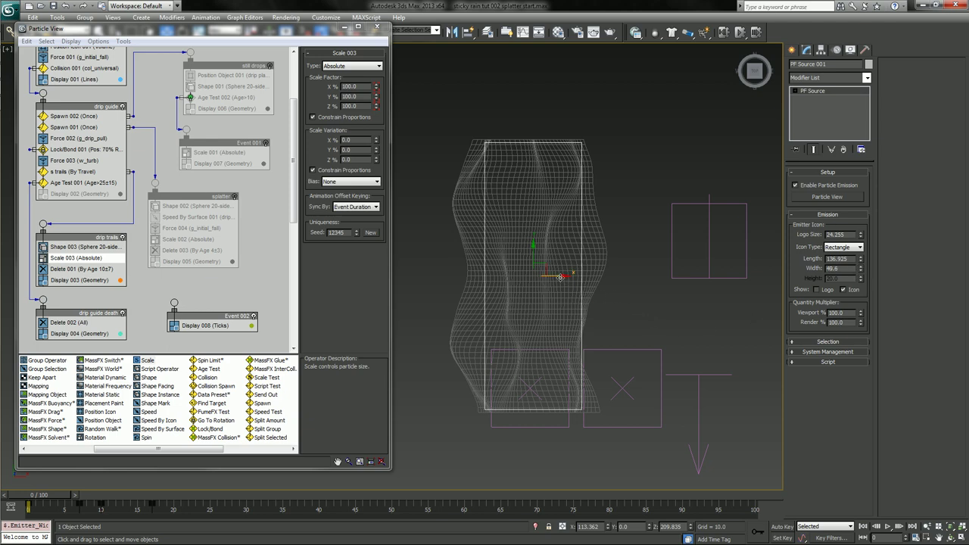
# Centre the rectangle emitter over the drip plane and jump to frame 100.
pyautogui.moveTo(560, 277); pyautogui.dragTo(555, 277)
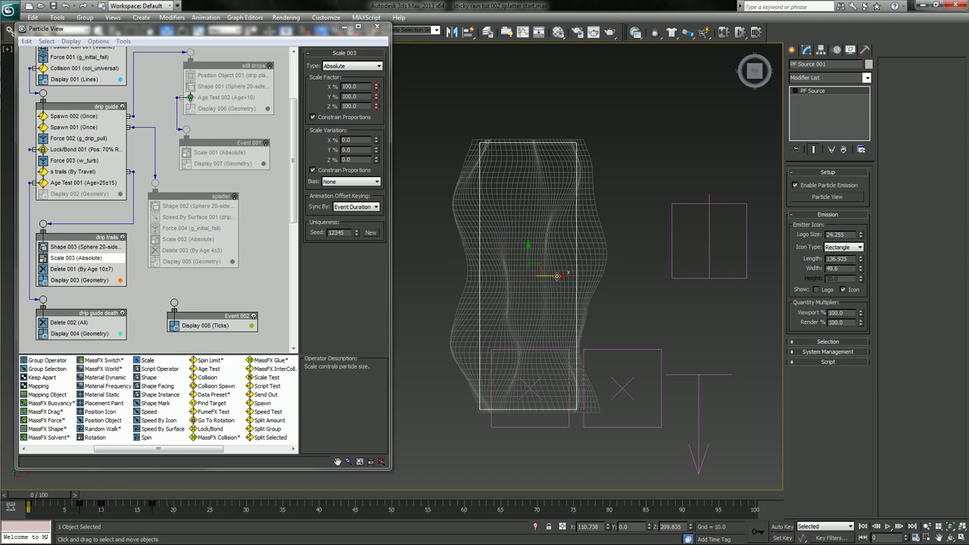
pyautogui.moveTo(557, 276); pyautogui.dragTo(558, 276)
pyautogui.scroll(5, 529, 345)
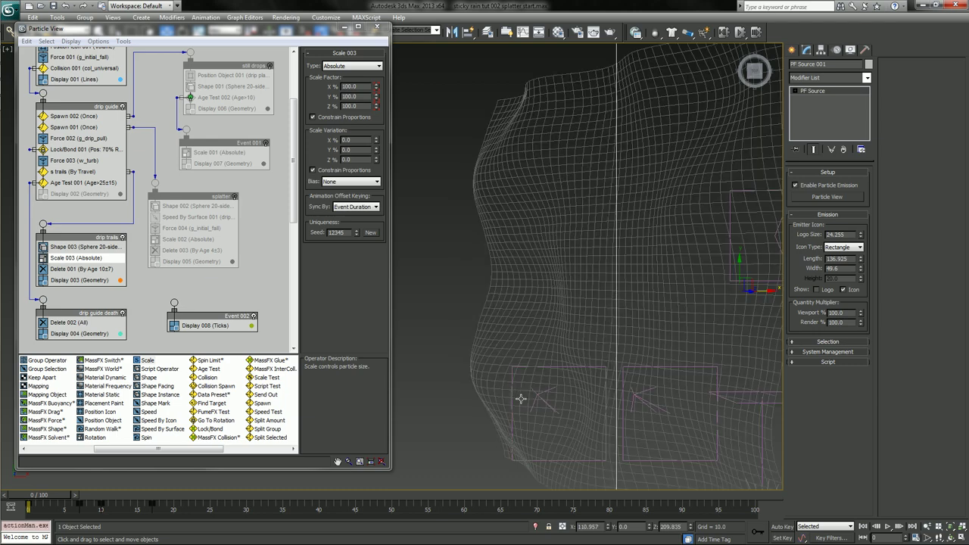
pyautogui.keyDown('alt'); pyautogui.moveTo(521, 399); pyautogui.dragTo(565, 265, button='middle'); pyautogui.keyUp('alt')
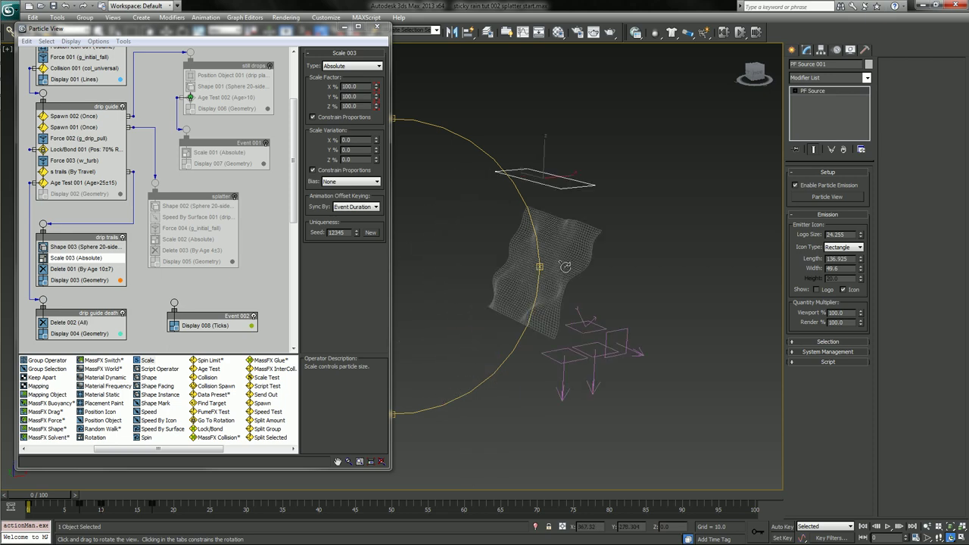
pyautogui.click(568, 267)
pyautogui.scroll(5, 584, 281)
pyautogui.click(584, 281)
pyautogui.scroll(-5, 591, 283)
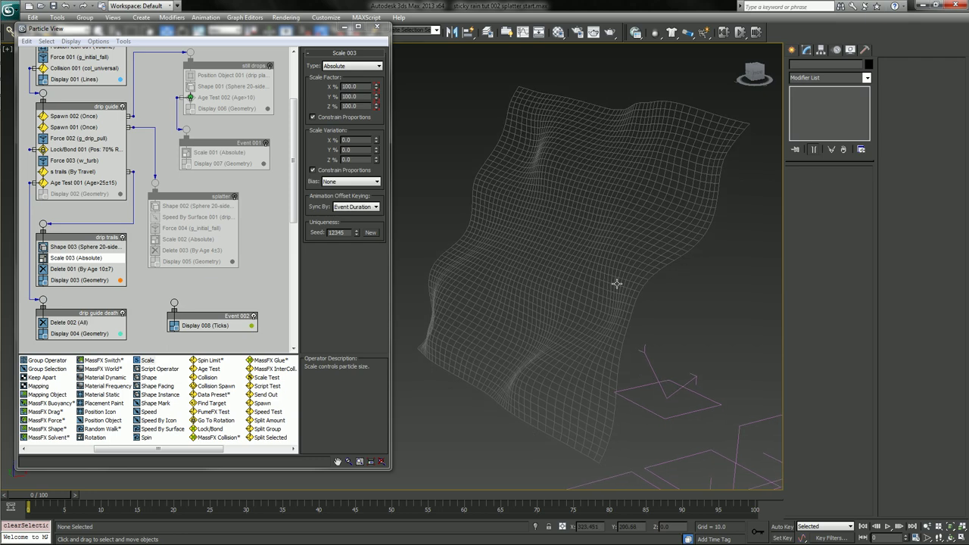
pyautogui.click(776, 497)
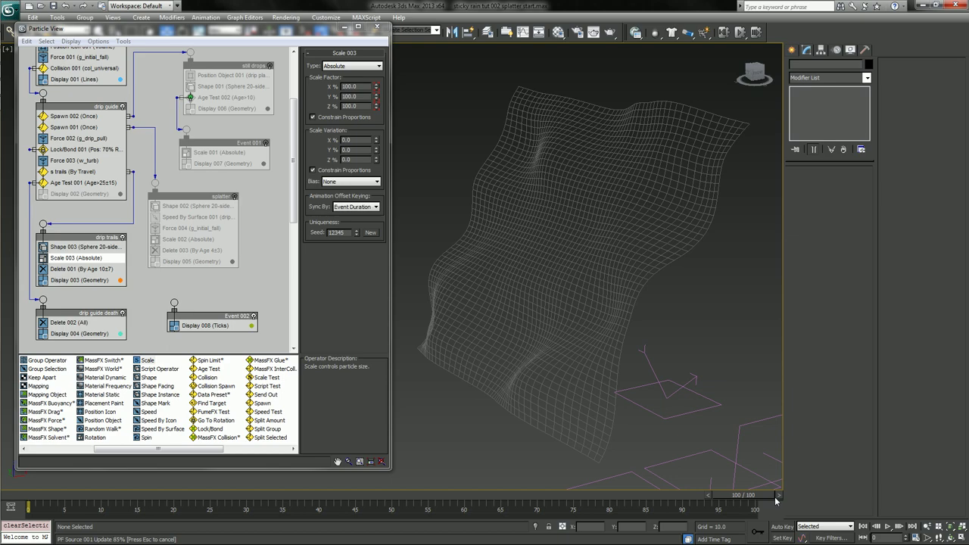
# Scrub from frame 72 to 25 to preview the drip trails and show the Cache 001 settings.
pyautogui.moveTo(746, 498); pyautogui.dragTo(416, 521)
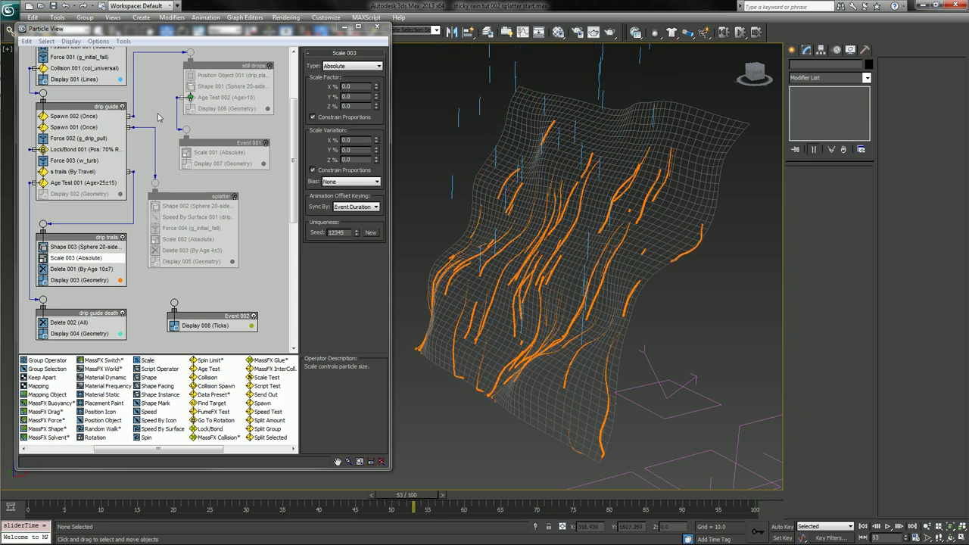
pyautogui.moveTo(198, 167); pyautogui.dragTo(199, 270, button='middle')
pyautogui.click(89, 88)
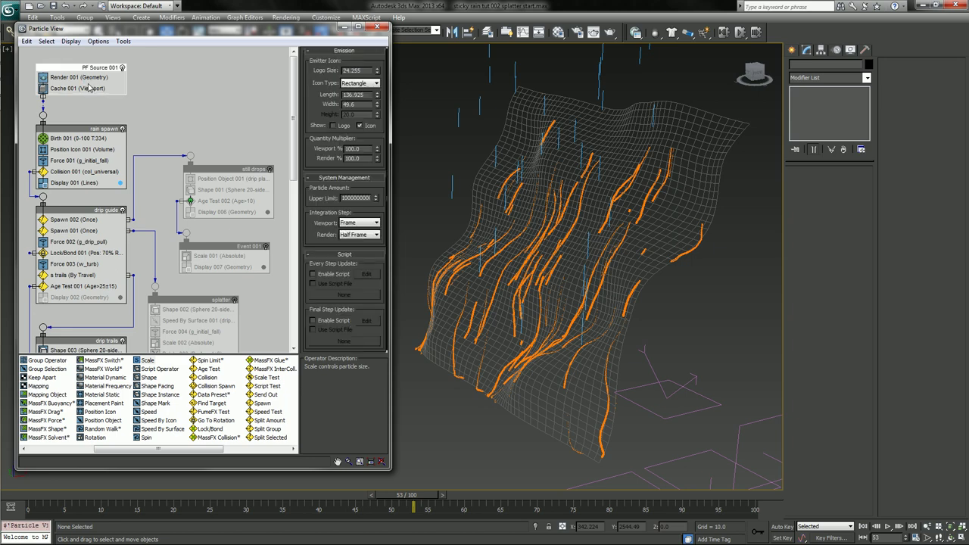
pyautogui.click(91, 88)
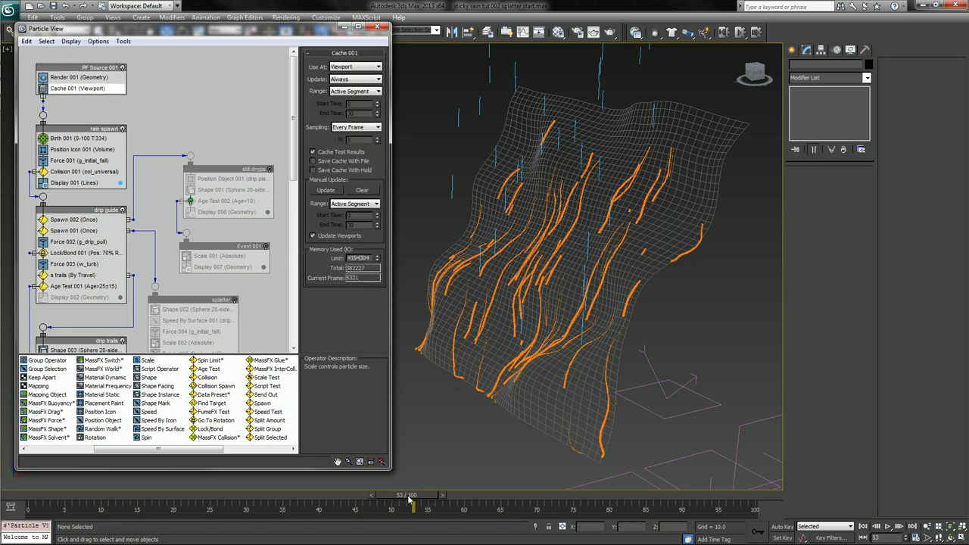
pyautogui.moveTo(409, 500); pyautogui.dragTo(324, 512)
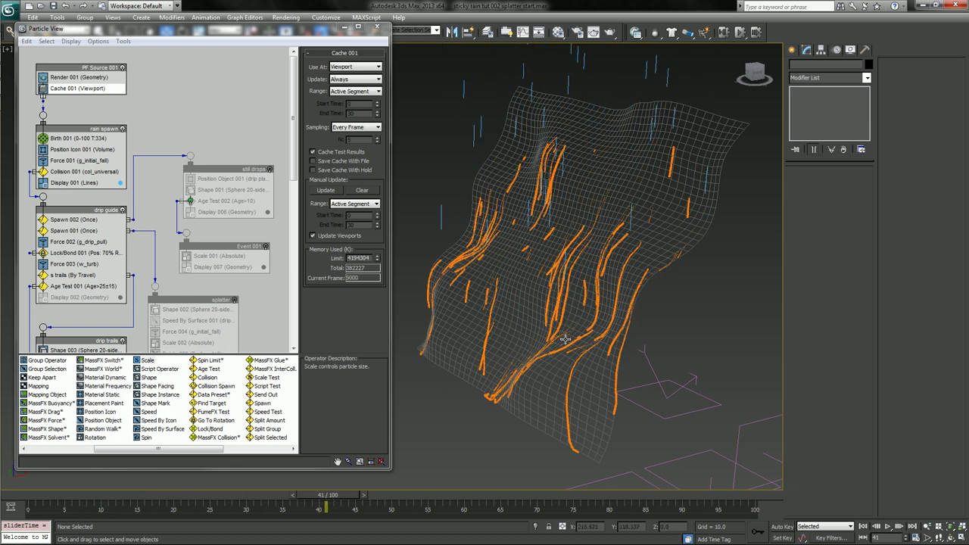
pyautogui.scroll(-4, 565, 339)
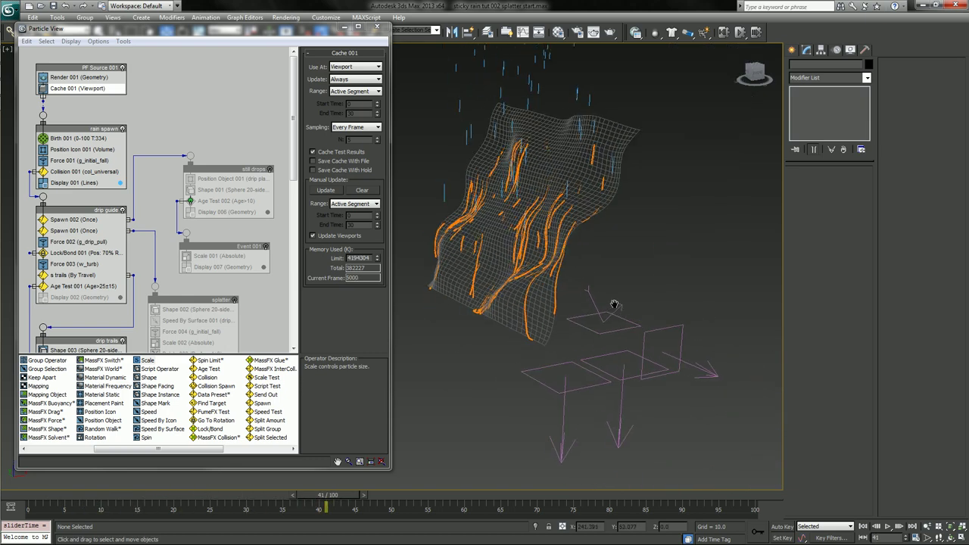
pyautogui.moveTo(618, 313); pyautogui.dragTo(555, 323, button='middle')
pyautogui.scroll(4, 623, 366)
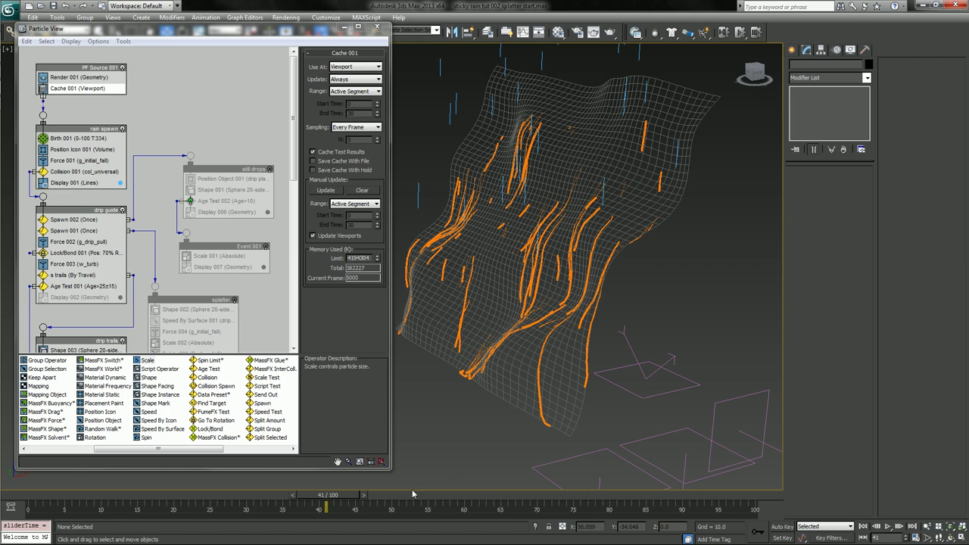
pyautogui.scroll(4, 479, 330)
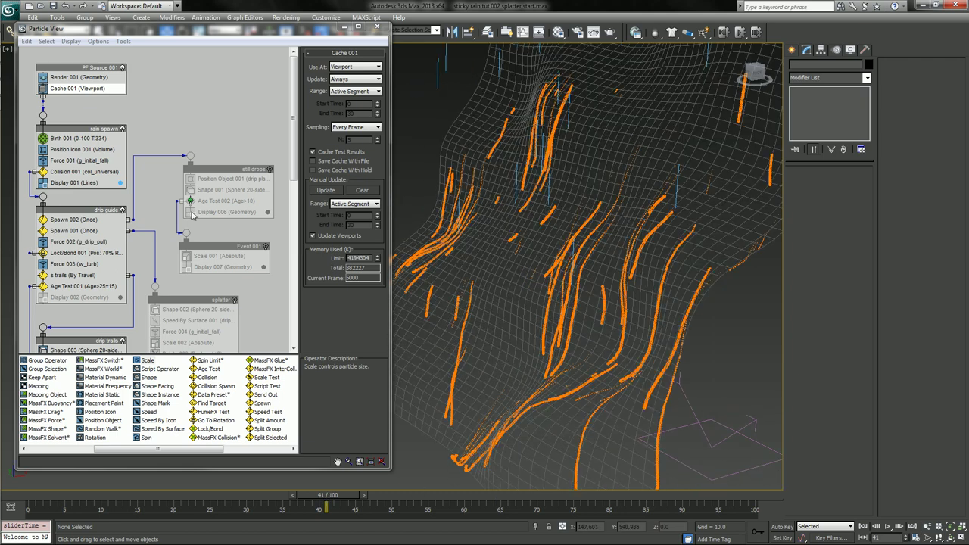
# Re-enable the still drops, Event 001 and splatter events, confirm Time Configuration, and play the animation.
pyautogui.click(270, 170)
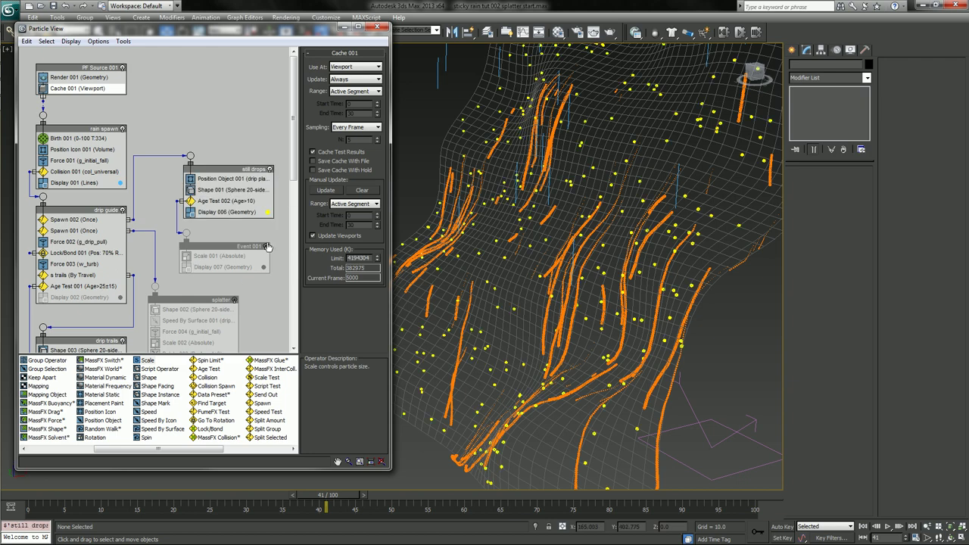
pyautogui.click(266, 247)
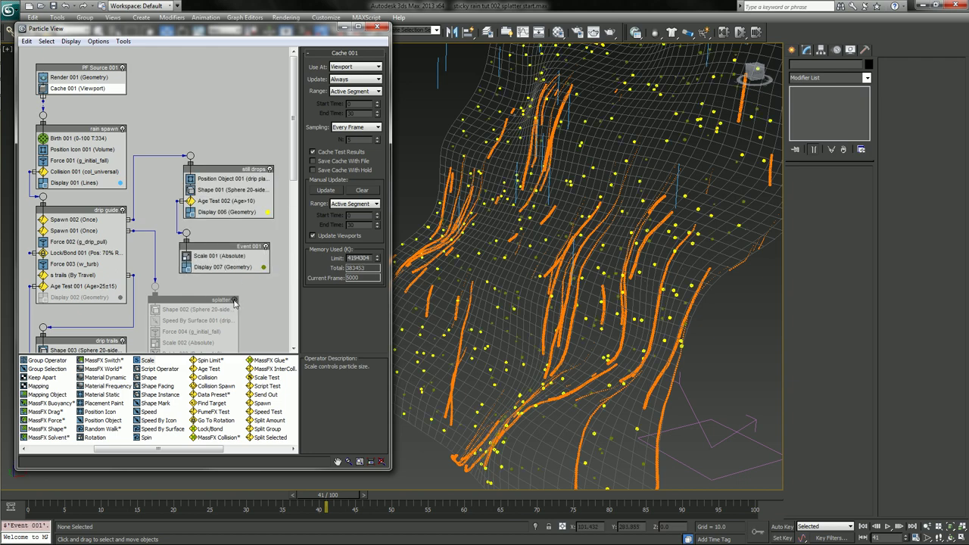
pyautogui.click(234, 301)
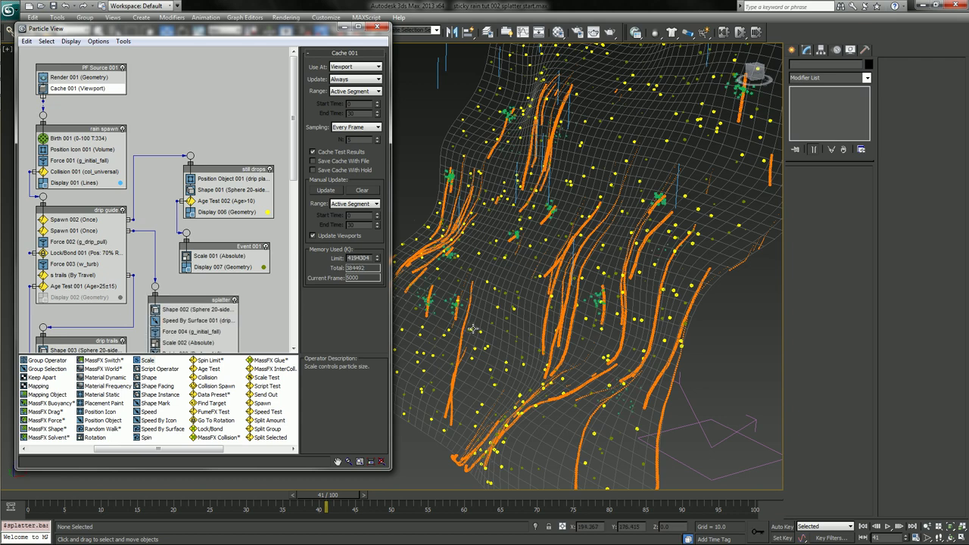
pyautogui.click(917, 537)
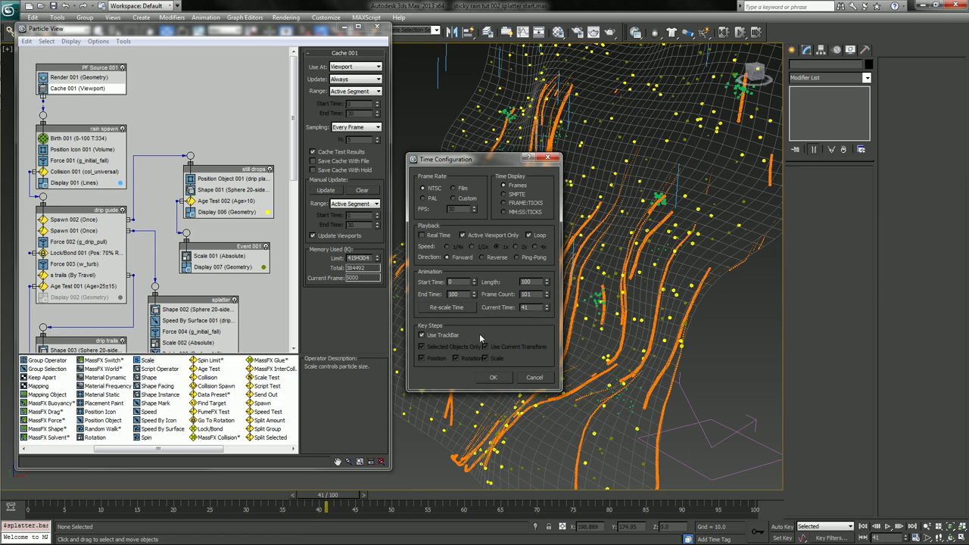
pyautogui.click(493, 378)
pyautogui.press('/')
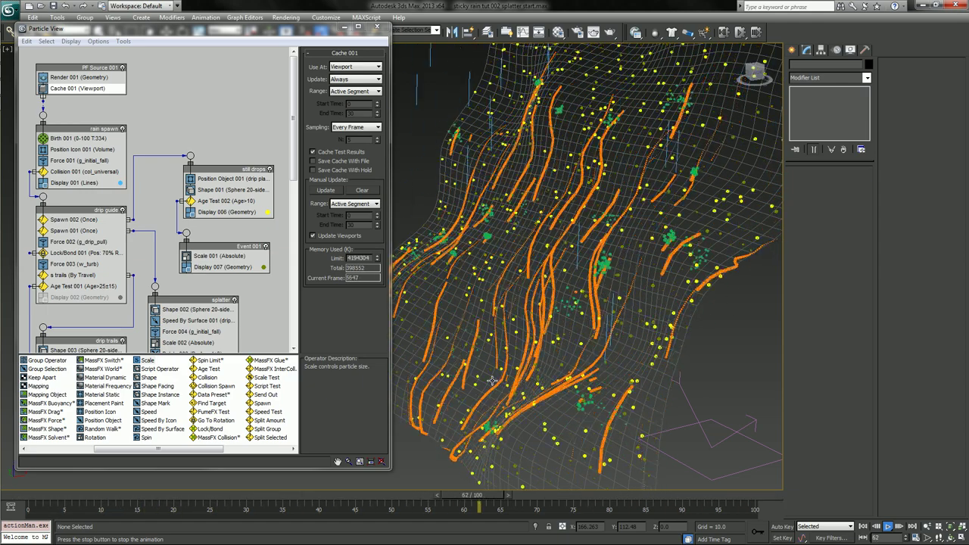
# View the cloth from above, stop playback, raise the mesh in view and return to frame 65.
pyautogui.keyDown('alt'); pyautogui.moveTo(496, 288); pyautogui.dragTo(558, 276, button='middle'); pyautogui.keyUp('alt')
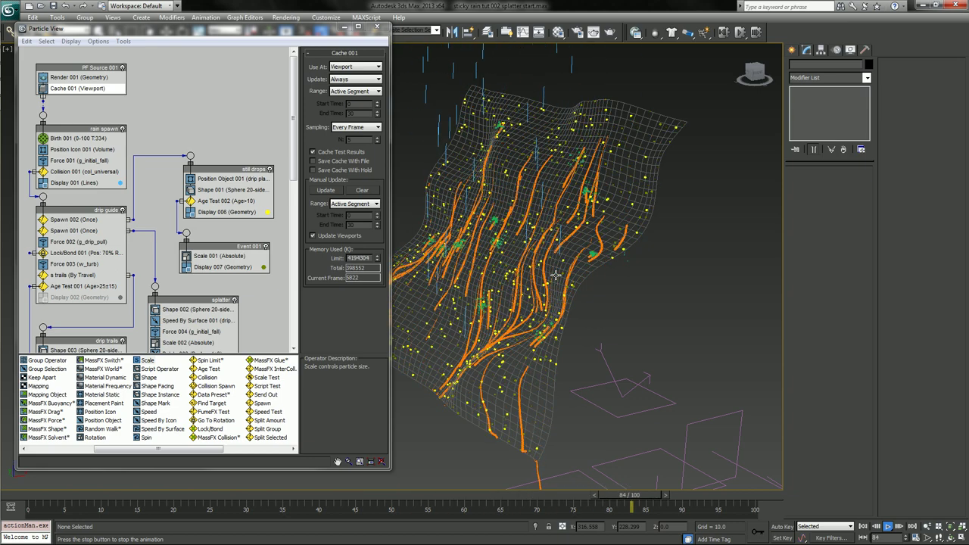
pyautogui.press('/')
pyautogui.moveTo(585, 385); pyautogui.dragTo(555, 235, button='middle')
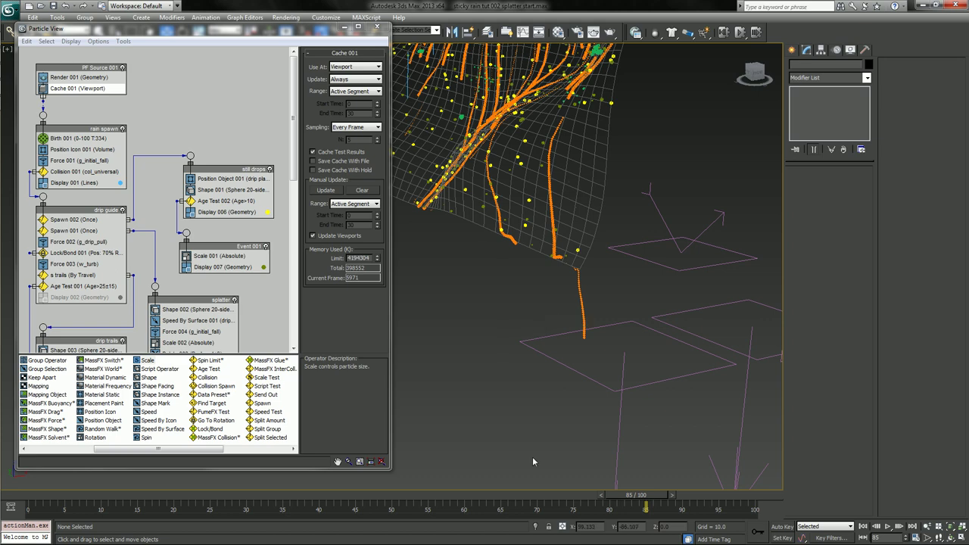
pyautogui.moveTo(641, 499); pyautogui.dragTo(569, 446)
# Orbit so the particle-covered mesh fills the view more upright, then replay and stop the rain.
pyautogui.moveTo(544, 238)
pyautogui.keyDown('alt'); pyautogui.mouseDown(button='middle')
pyautogui.moveTo(568, 453)
pyautogui.moveTo(573, 417)
pyautogui.moveTo(642, 384)
pyautogui.mouseUp(button='middle'); pyautogui.keyUp('alt')
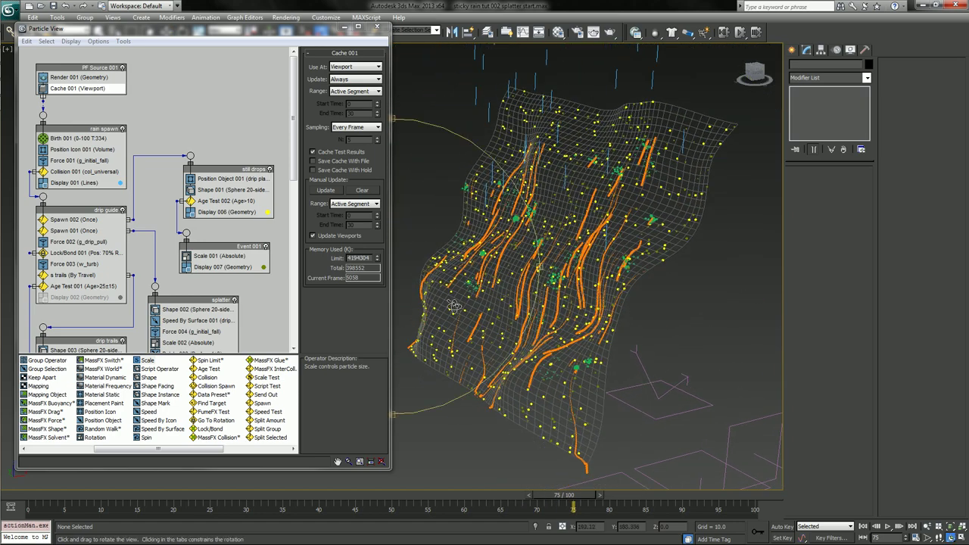
pyautogui.keyDown('alt'); pyautogui.moveTo(454, 307); pyautogui.dragTo(437, 299, button='middle'); pyautogui.keyUp('alt')
pyautogui.press('/')
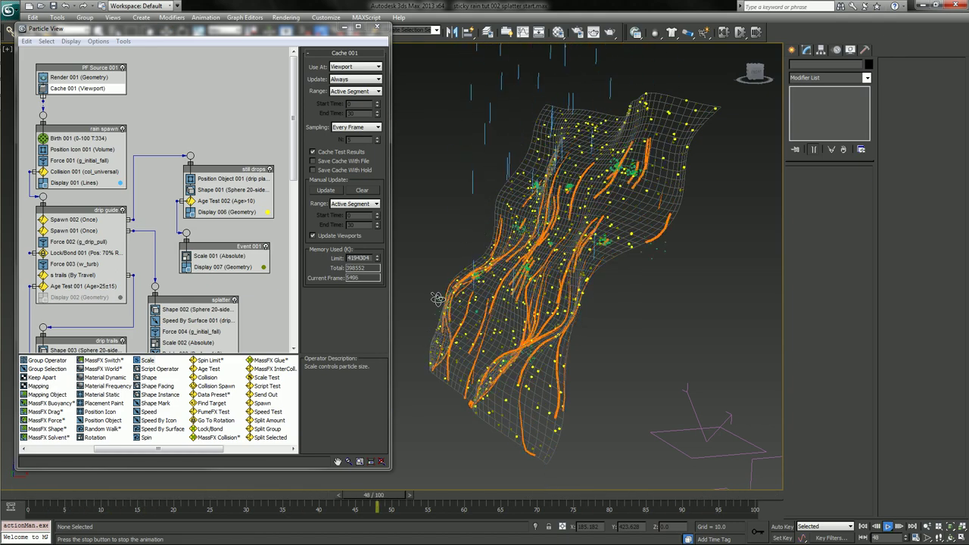
pyautogui.press('/')
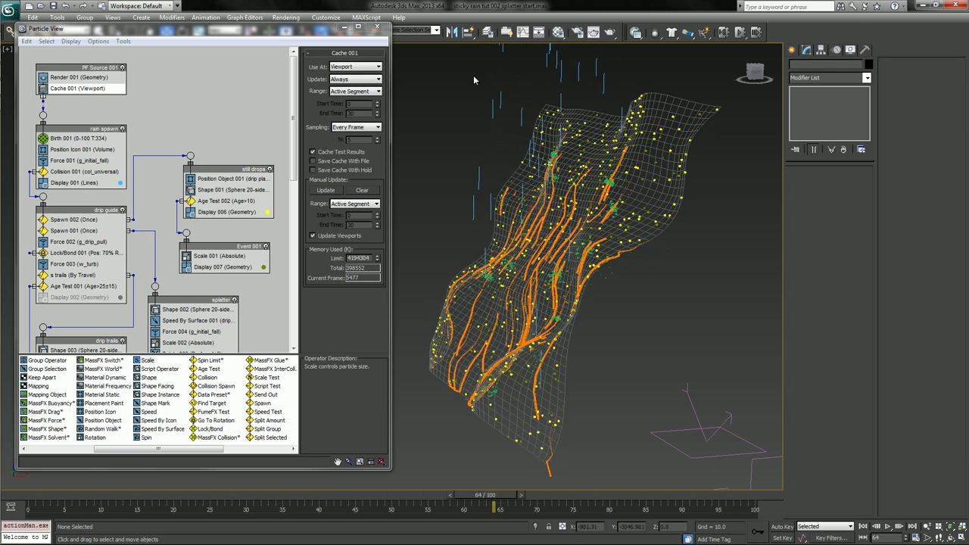
# Open the layer manager, park it bottom right off the particle graph, and replay from frame 24.
pyautogui.click(489, 34)
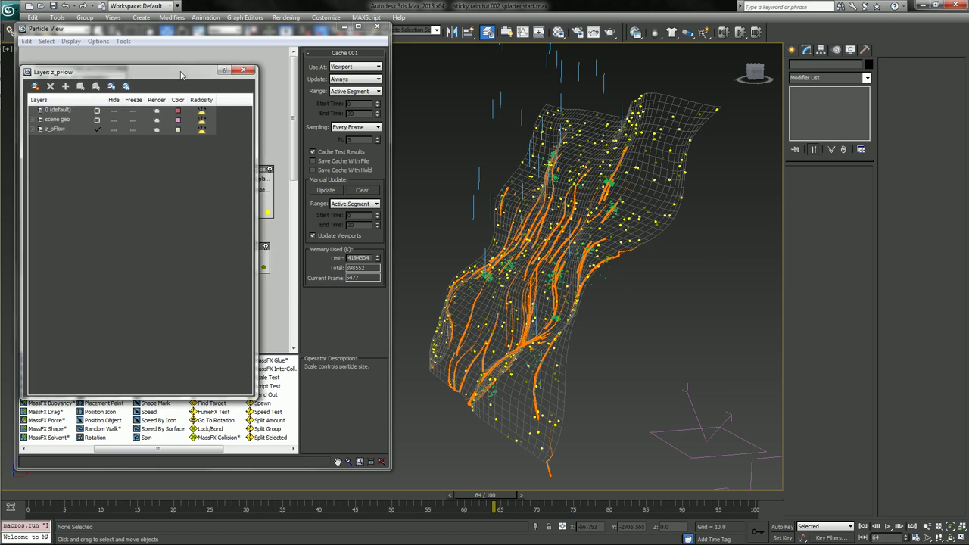
pyautogui.moveTo(181, 75); pyautogui.dragTo(678, 429)
pyautogui.press('/')
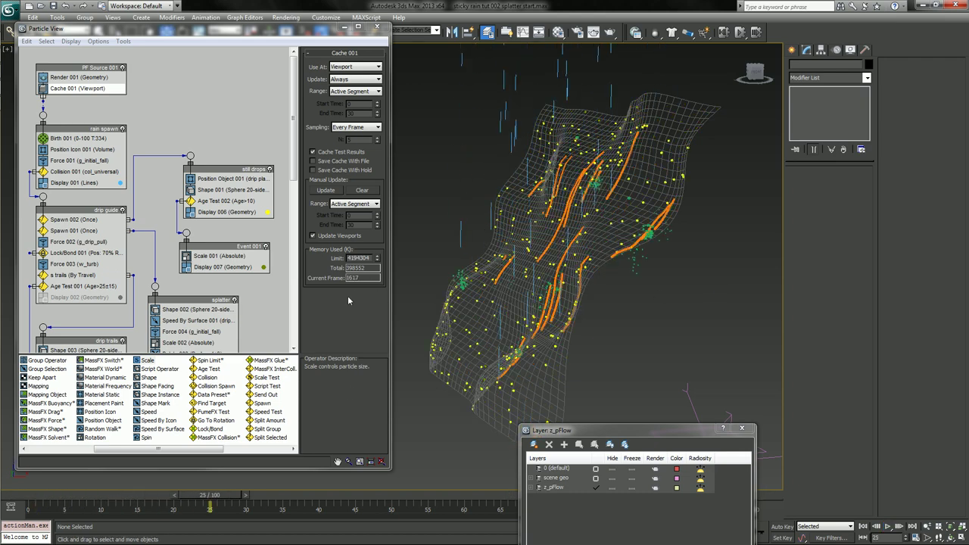
pyautogui.moveTo(222, 497)
pyautogui.mouseDown()
pyautogui.moveTo(122, 498)
pyautogui.moveTo(391, 497)
pyautogui.mouseUp()
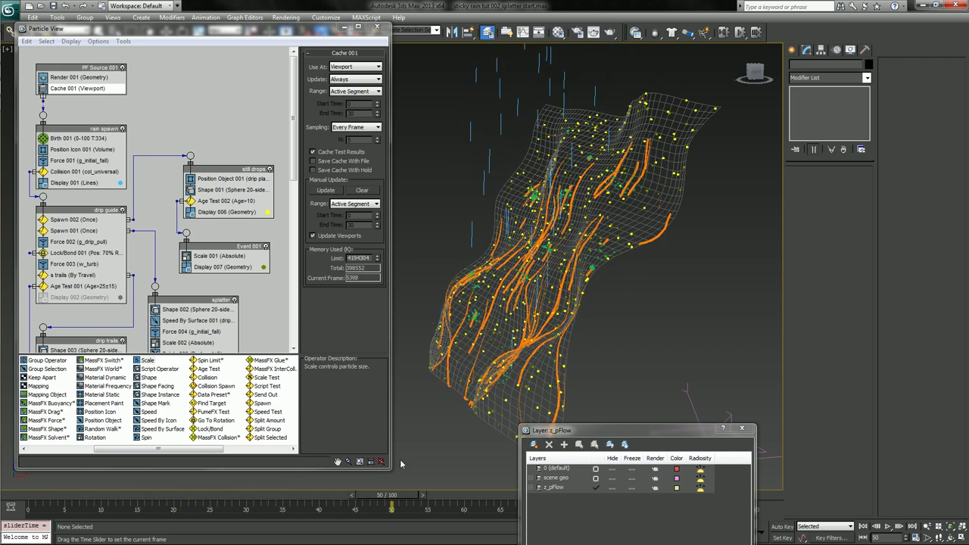
# Arc-rotate the view so the plane faces the camera squarely, then rewatch from frame 33.
pyautogui.hotkey('ctrl', 'r')
pyautogui.moveTo(485, 308)
pyautogui.mouseDown()
pyautogui.moveTo(499, 308)
pyautogui.moveTo(494, 315)
pyautogui.mouseUp()
pyautogui.press('Escape')
pyautogui.moveTo(391, 494); pyautogui.dragTo(444, 454)
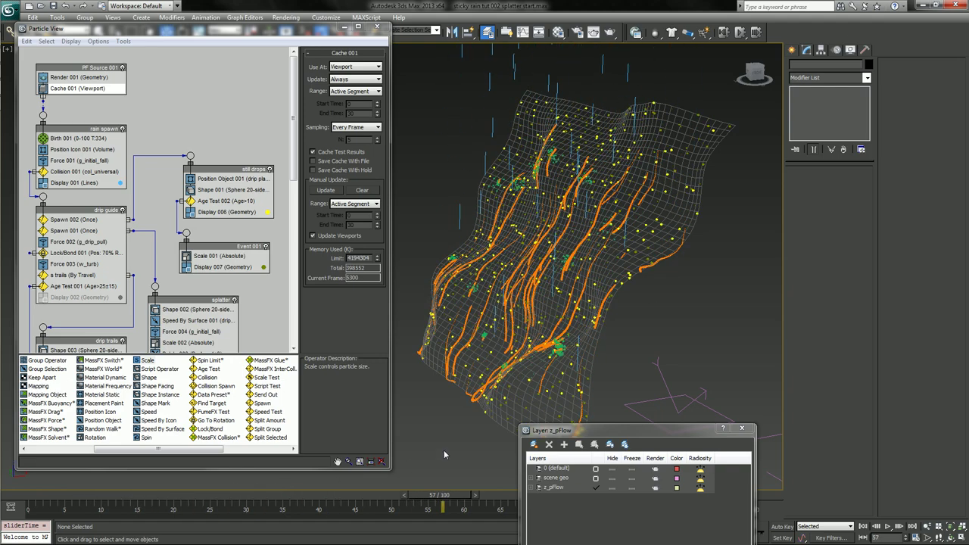